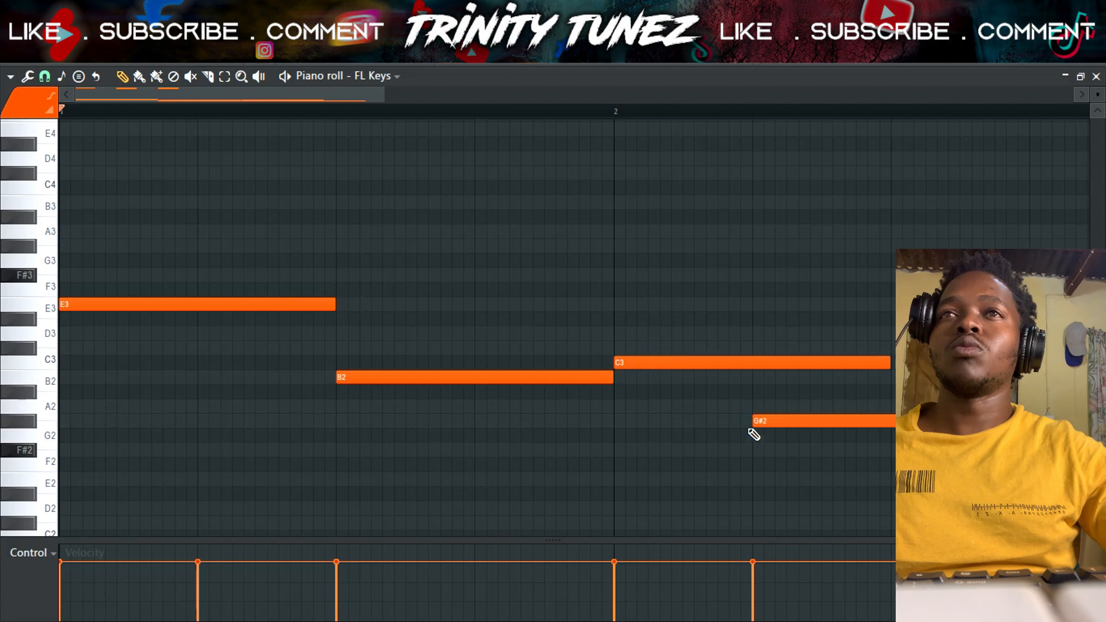
Step: Change the G#2 bass note in bar 2 to G2 and apply Quick legato to the notes
{"action": "right_click", "coordinate": [769, 424]}
{"action": "key", "text": "space"}
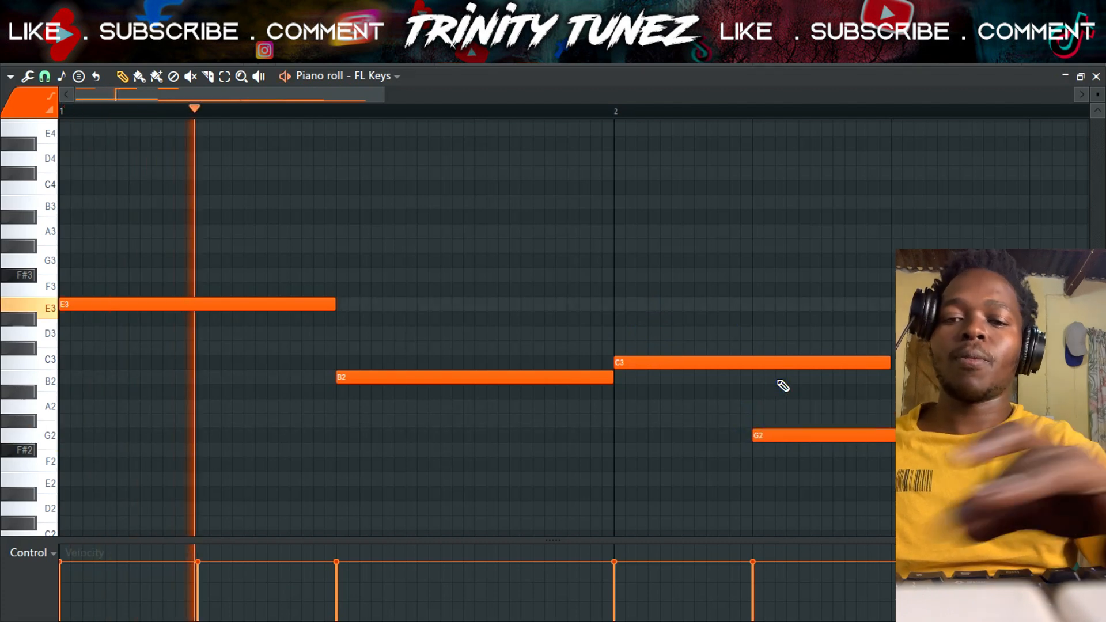
{"action": "key", "text": "ctrl+l"}
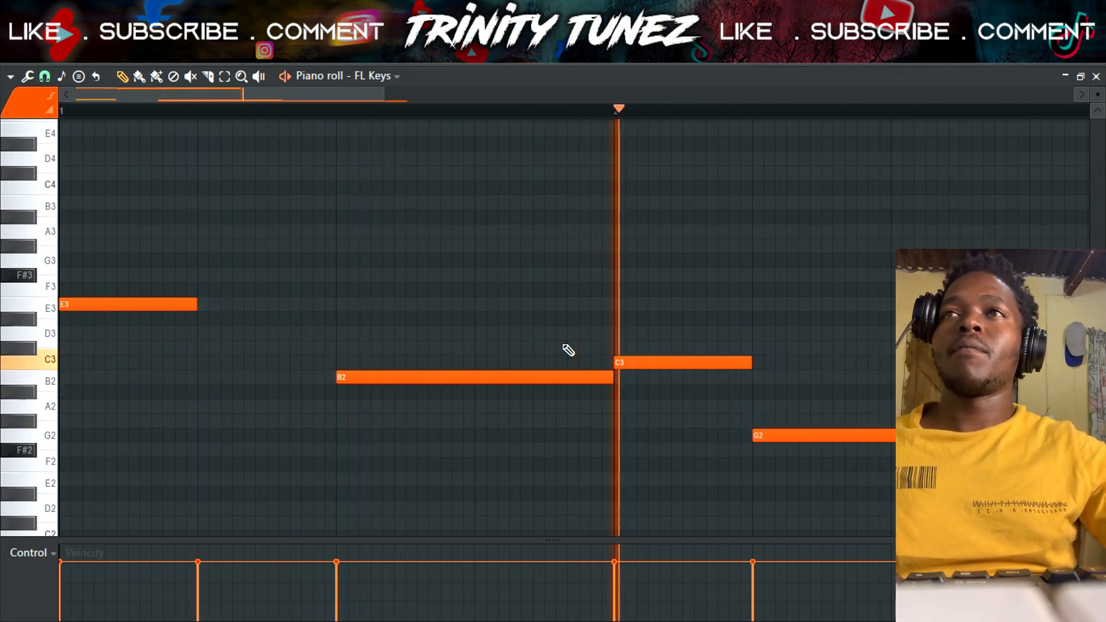
Step: Start the G2 bass note in bar 2 slightly later, with the C3 note extended to meet it
{"action": "left_click_drag", "start_coordinate": [780, 437], "coordinate": [810, 438]}
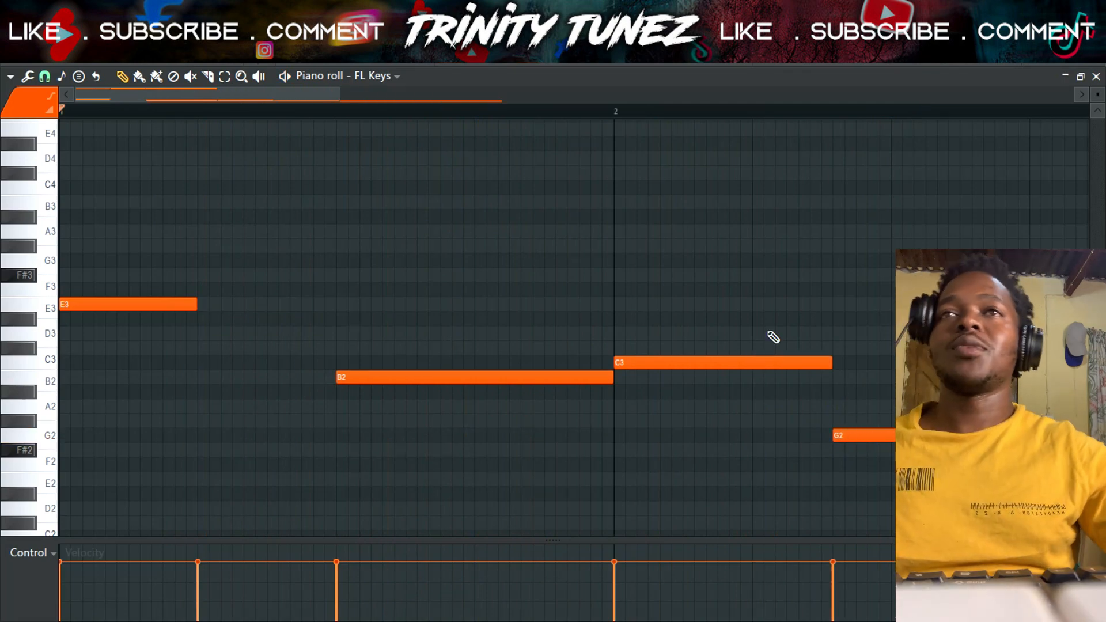
{"action": "left_click_drag", "start_coordinate": [338, 102], "coordinate": [579, 124]}
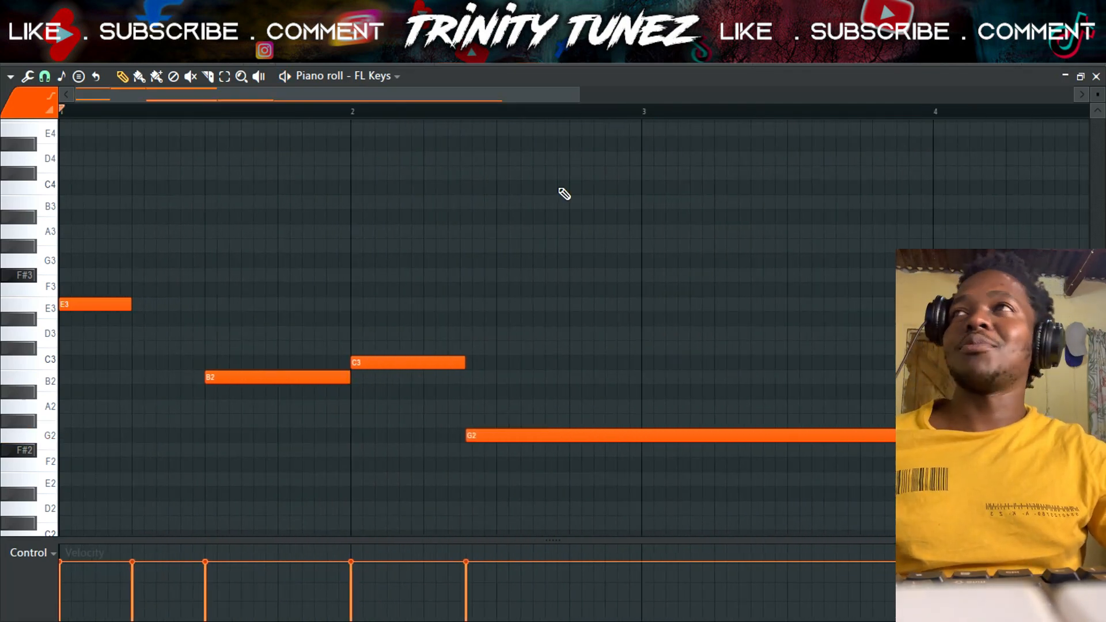
Step: Delete the stray G8, D8 and E8 notes high above the bass line and play back the remaining line
{"action": "scroll", "coordinate": [493, 253], "scroll_direction": "up", "scroll_amount": 13}
{"action": "scroll", "coordinate": [507, 236], "scroll_direction": "up", "scroll_amount": 3}
{"action": "key", "text": "ctrl+a"}
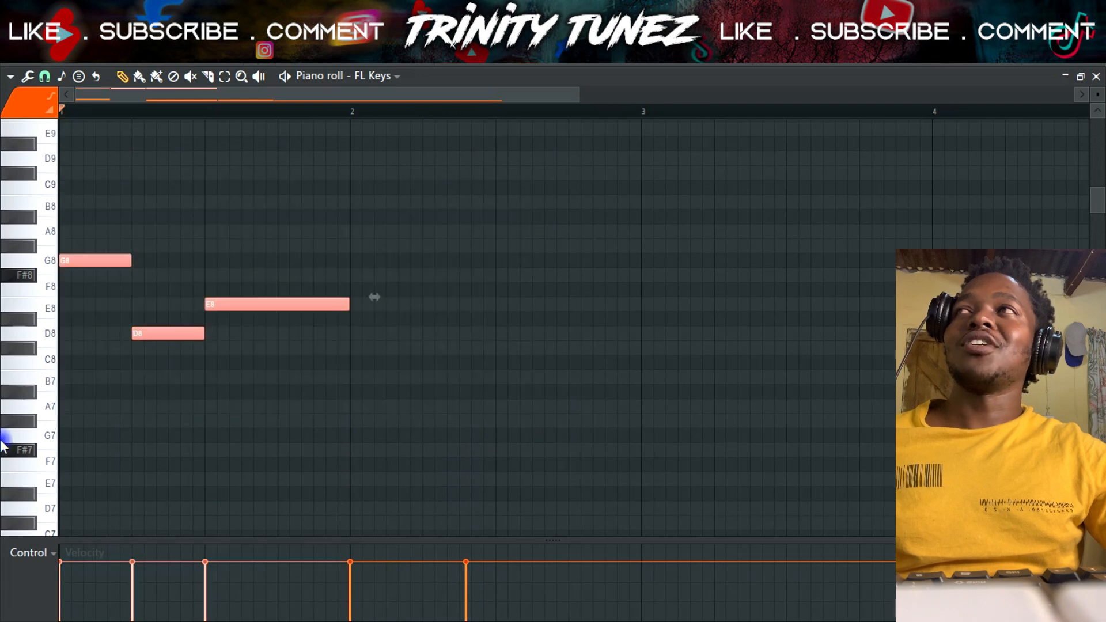
{"action": "key", "text": "Delete"}
{"action": "scroll", "coordinate": [554, 490], "scroll_direction": "down", "scroll_amount": 17}
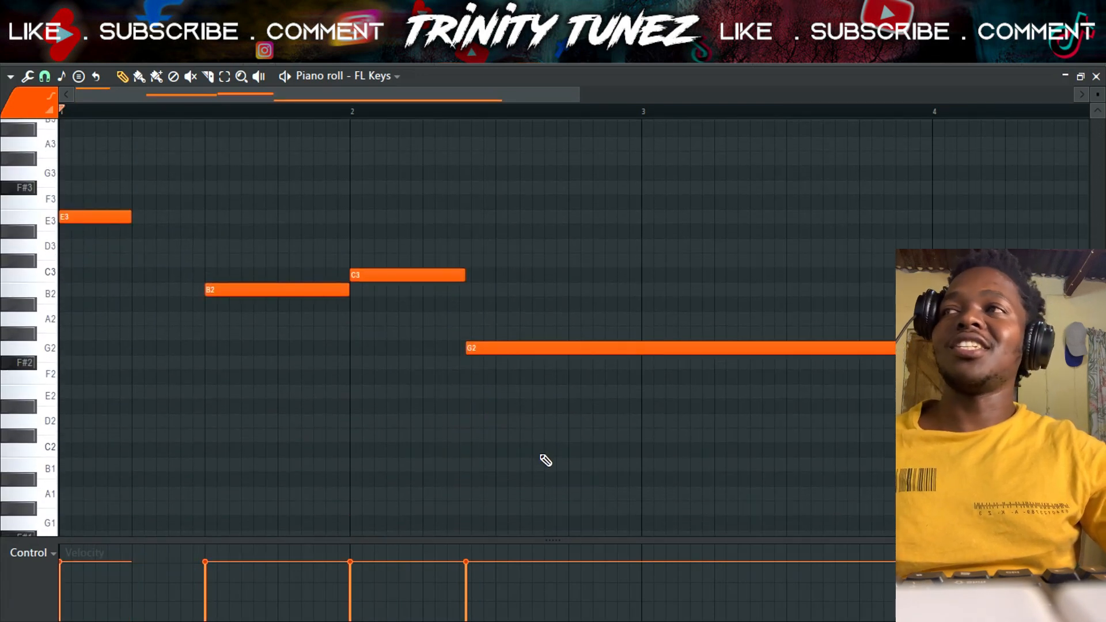
{"action": "key", "text": "space"}
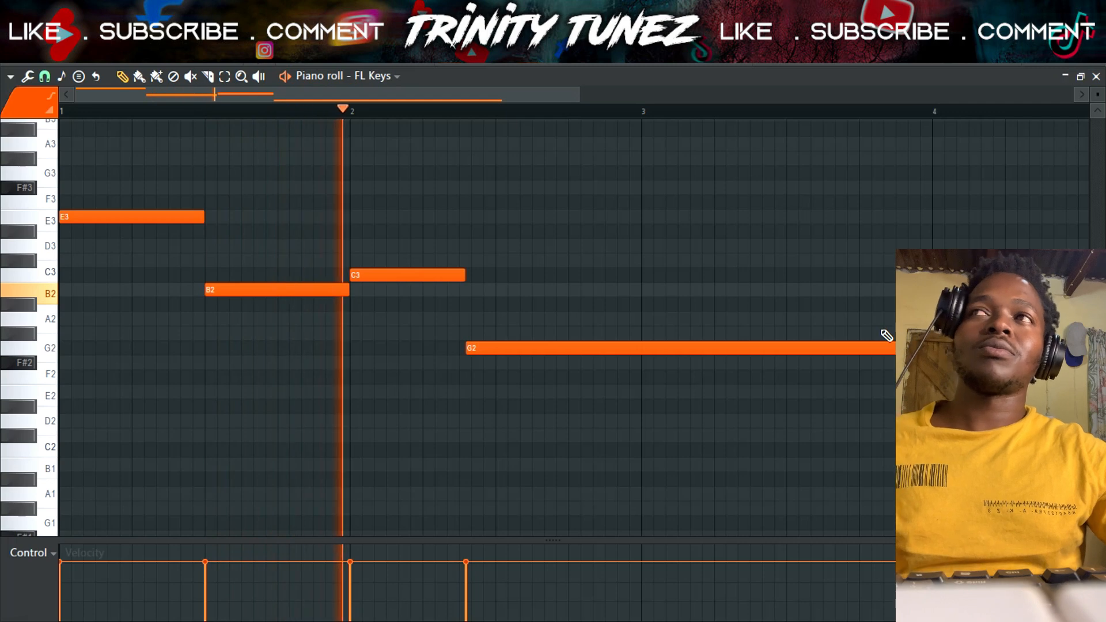
{"action": "key", "text": "space"}
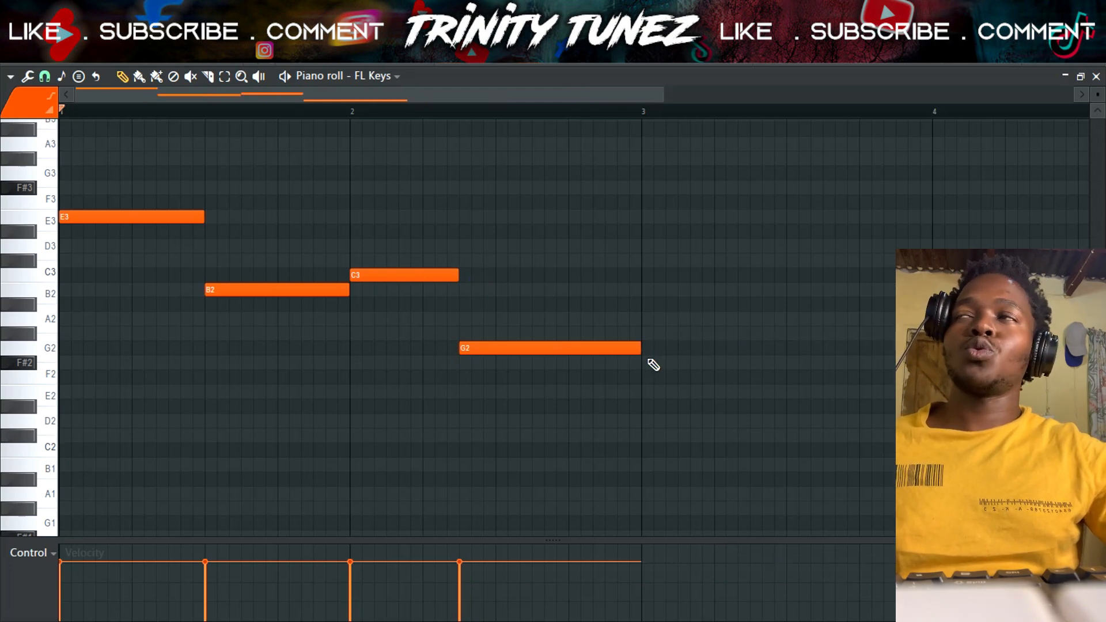
Step: Duplicate the four bass notes two octaves higher, at E5, B4, C5 and G4
{"action": "scroll", "coordinate": [649, 369], "scroll_direction": "up", "scroll_amount": 3}
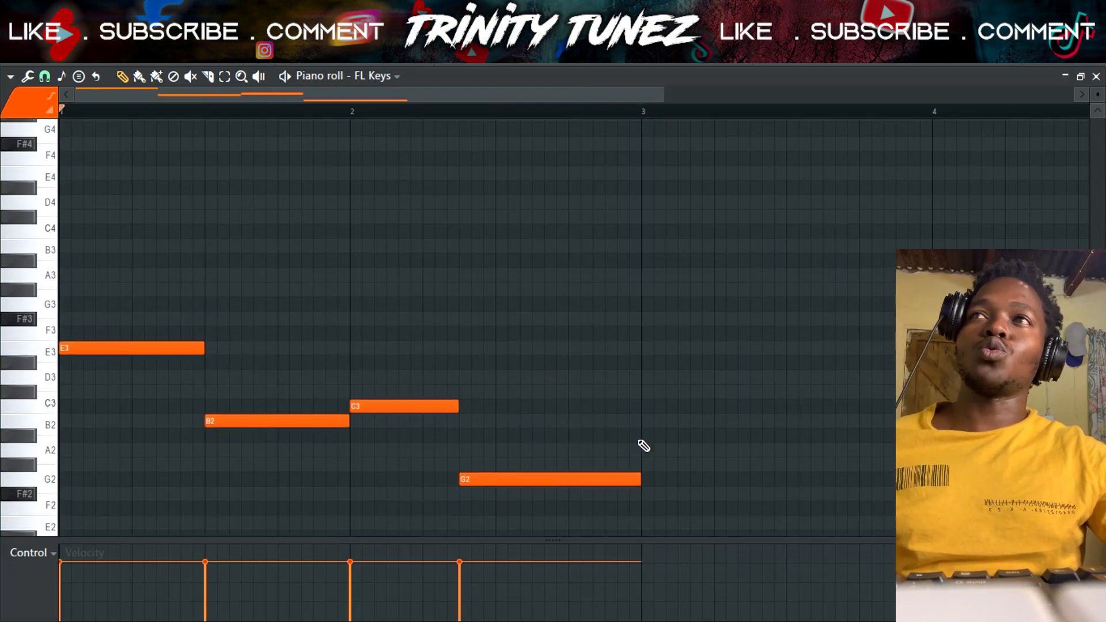
{"action": "left_click_drag", "start_coordinate": [626, 500], "coordinate": [100, 350]}
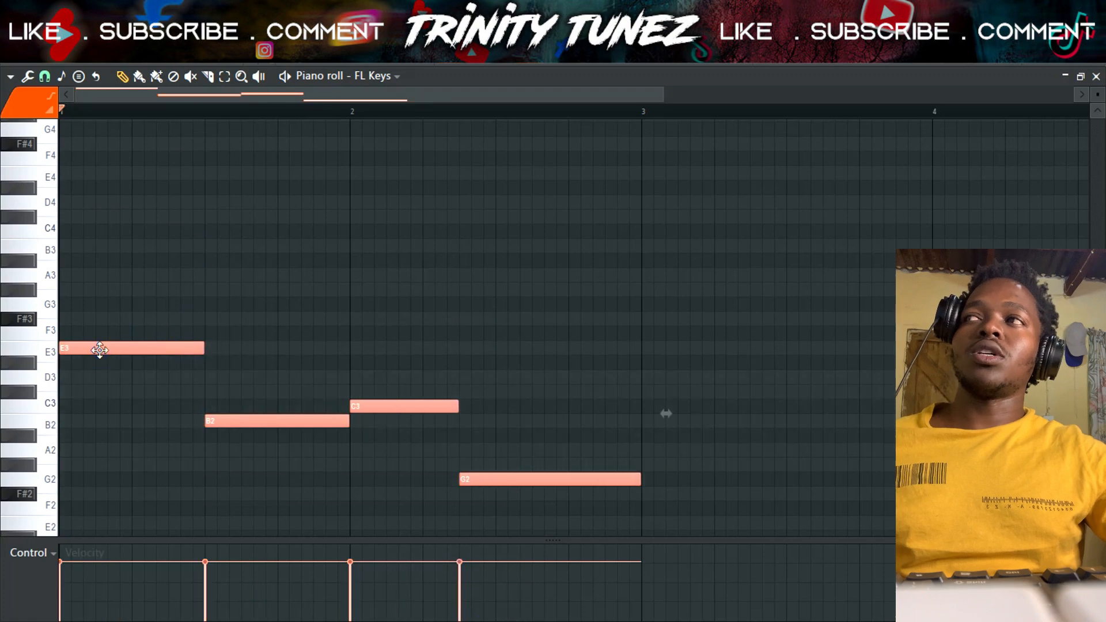
{"action": "key", "text": "ctrl+Up"}
{"action": "key", "text": "ctrl+Up"}
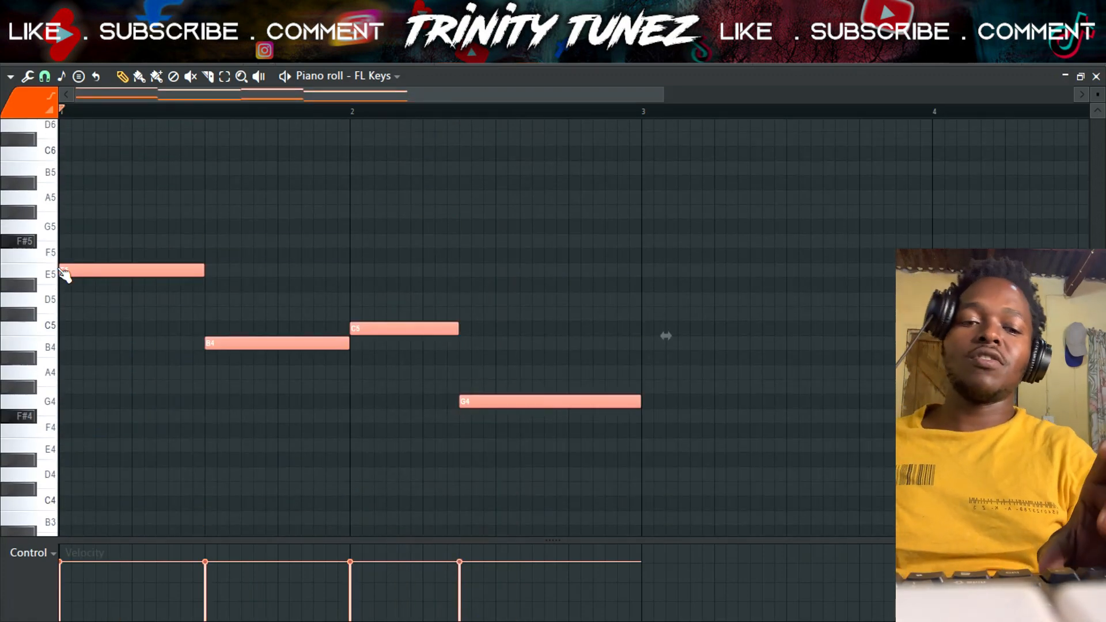
Step: Copy the four upper root notes up seven semitones to add the fifths B5, F#5, G5 and D5
{"action": "key", "text": "Up"}
{"action": "key", "text": "Up"}
{"action": "key", "text": "Up"}
{"action": "key", "text": "Up"}
{"action": "key", "text": "Up"}
{"action": "key", "text": "Up"}
{"action": "key", "text": "Up"}
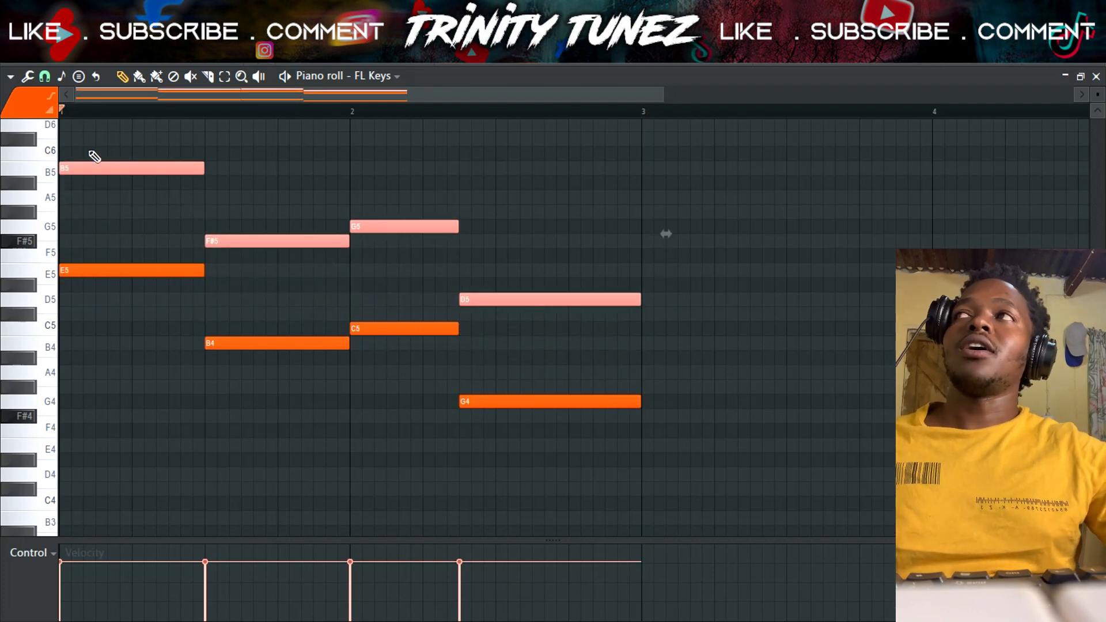
Step: Copy the fifths down four semitones to add the thirds G5, D5, D#5 and A#4, and start playback
{"action": "left_click_drag", "start_coordinate": [73, 167], "coordinate": [61, 233]}
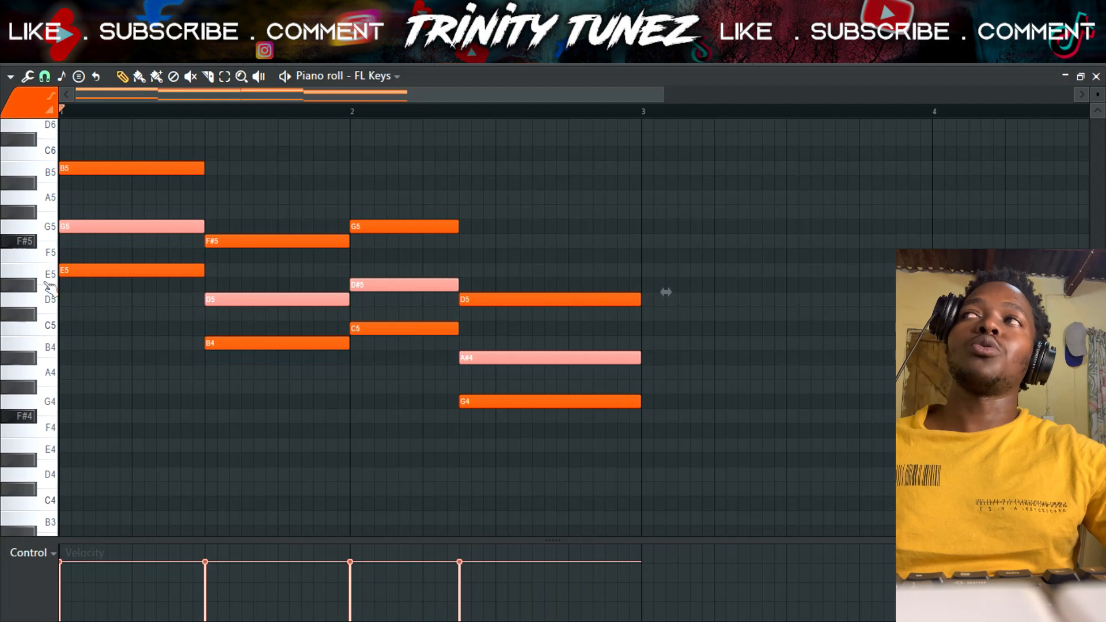
{"action": "key", "text": "space"}
{"action": "left_click", "coordinate": [257, 297]}
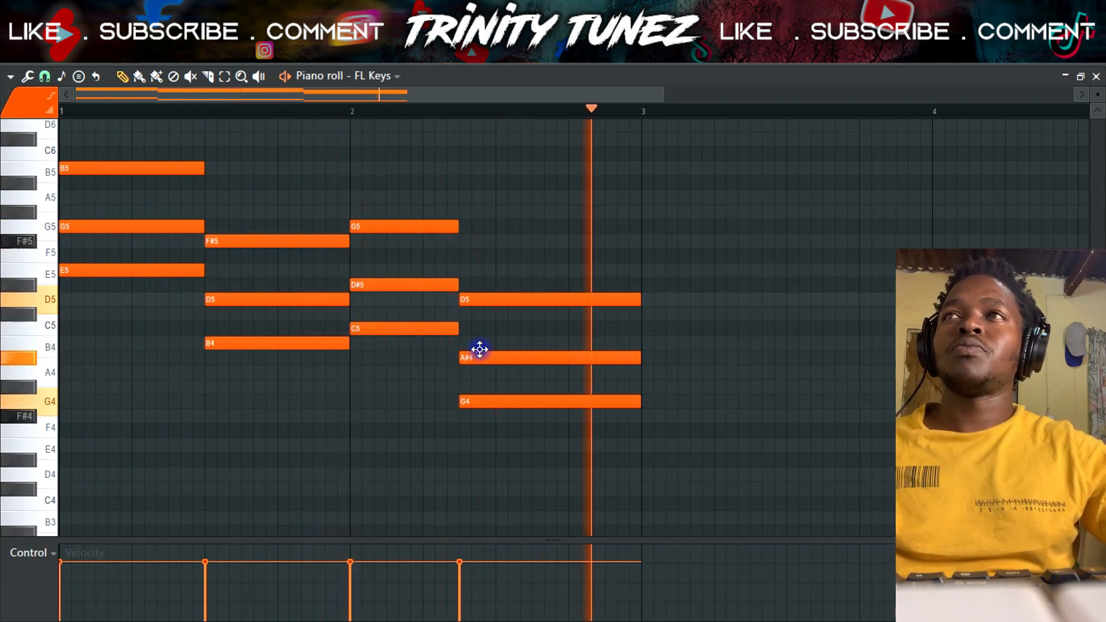
Step: Raise the A#4 in the last chord to B4 and the D#5 in the third chord to E5
{"action": "left_click_drag", "start_coordinate": [479, 352], "coordinate": [476, 339]}
{"action": "left_click_drag", "start_coordinate": [423, 286], "coordinate": [420, 269]}
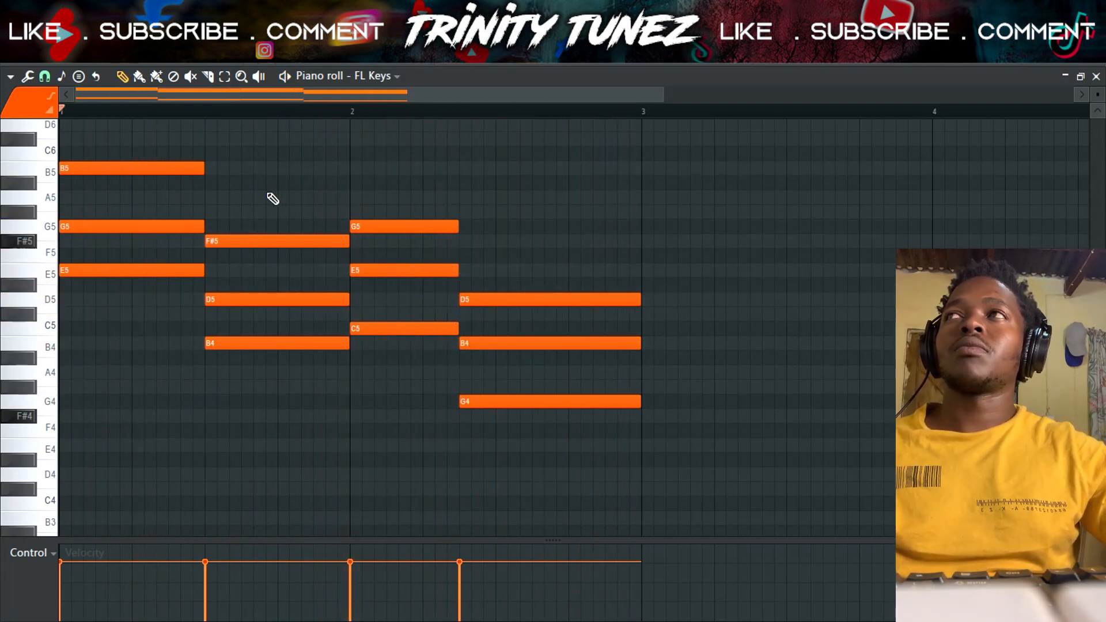
{"action": "key", "text": "space"}
{"action": "scroll", "coordinate": [271, 198], "scroll_direction": "up", "scroll_amount": 2}
{"action": "scroll", "coordinate": [398, 204], "scroll_direction": "down", "scroll_amount": 2}
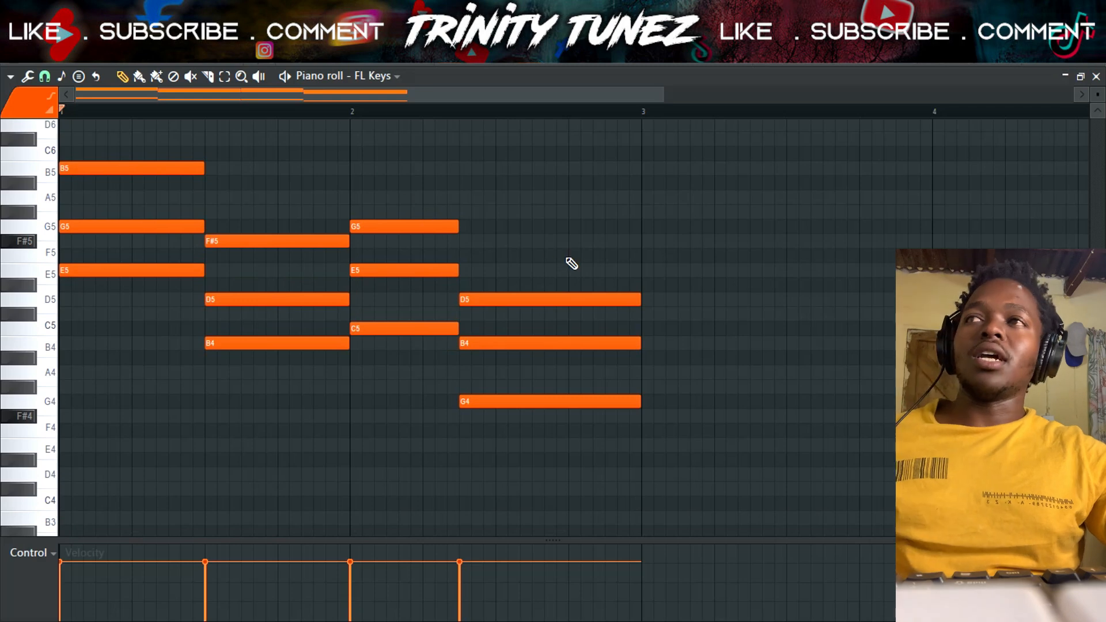
Step: Play back the four-chord progression to check the corrected thirds
{"action": "key", "text": "space"}
{"action": "scroll", "coordinate": [817, 187], "scroll_direction": "up", "scroll_amount": 2}
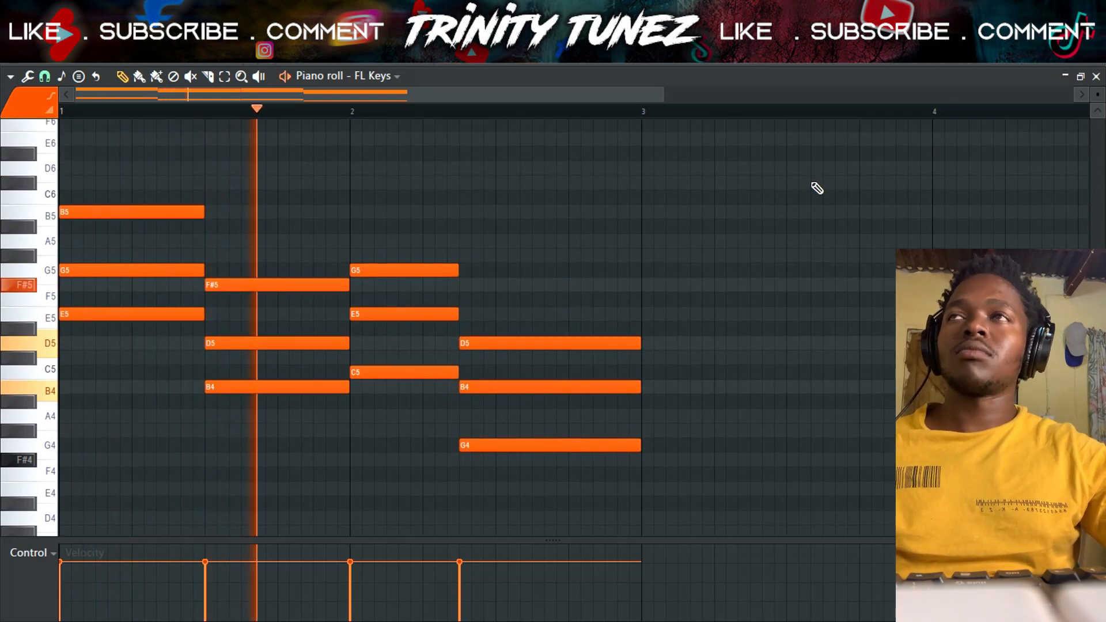
{"action": "left_click_drag", "start_coordinate": [1097, 94], "coordinate": [1097, 101]}
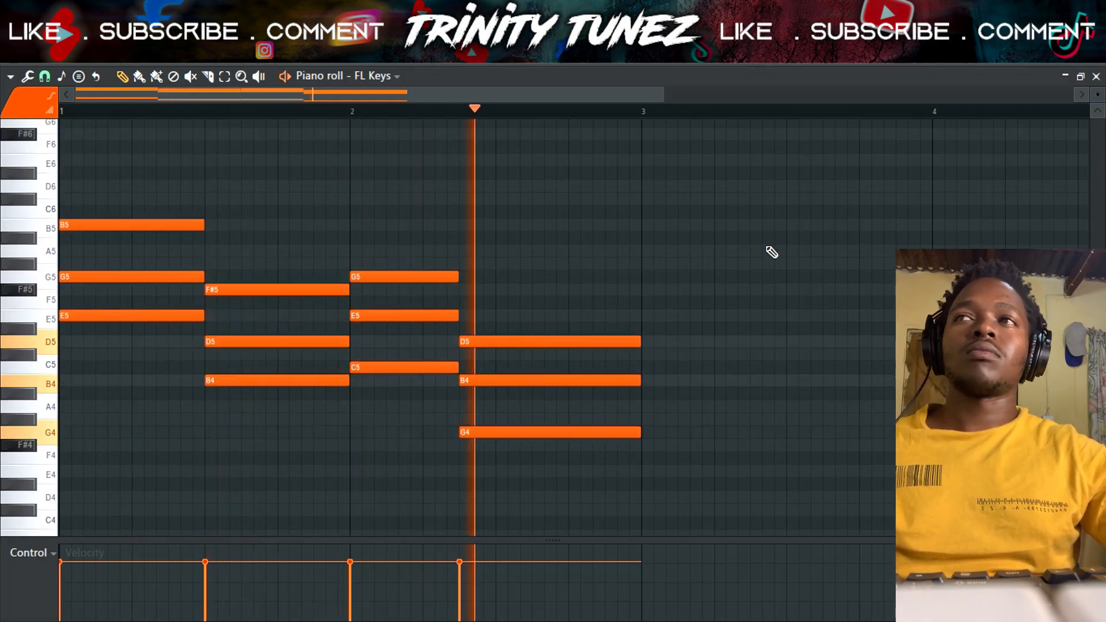
{"action": "key", "text": "space"}
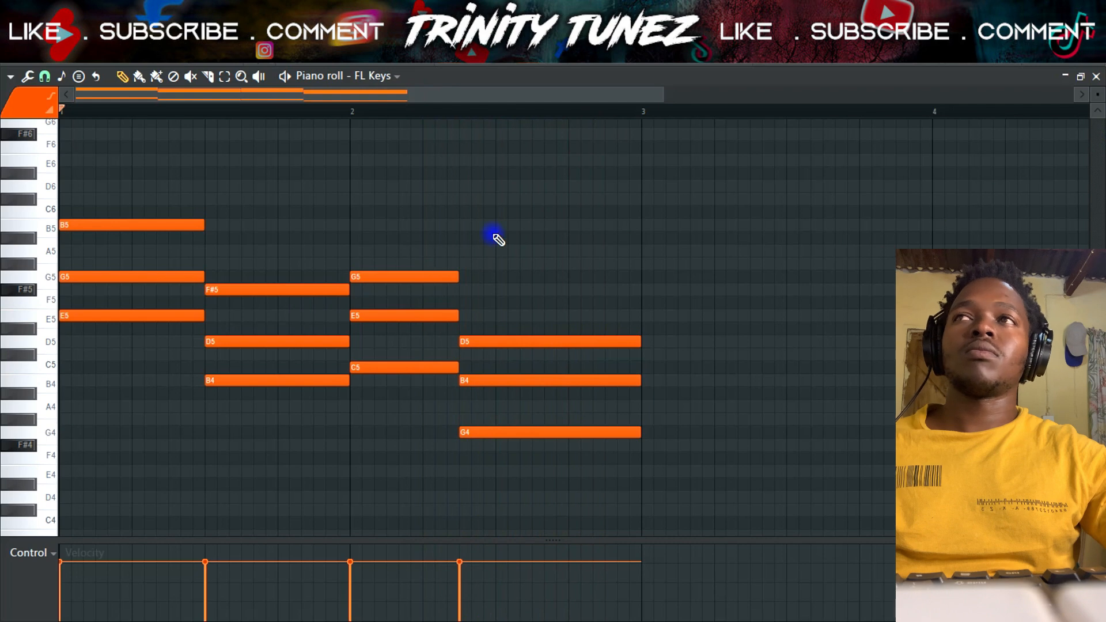
Step: Move the first chord's B5 down an octave to B4 and play the progression
{"action": "left_click_drag", "start_coordinate": [185, 212], "coordinate": [166, 236]}
{"action": "key", "text": "ctrl+Down"}
{"action": "key", "text": "space"}
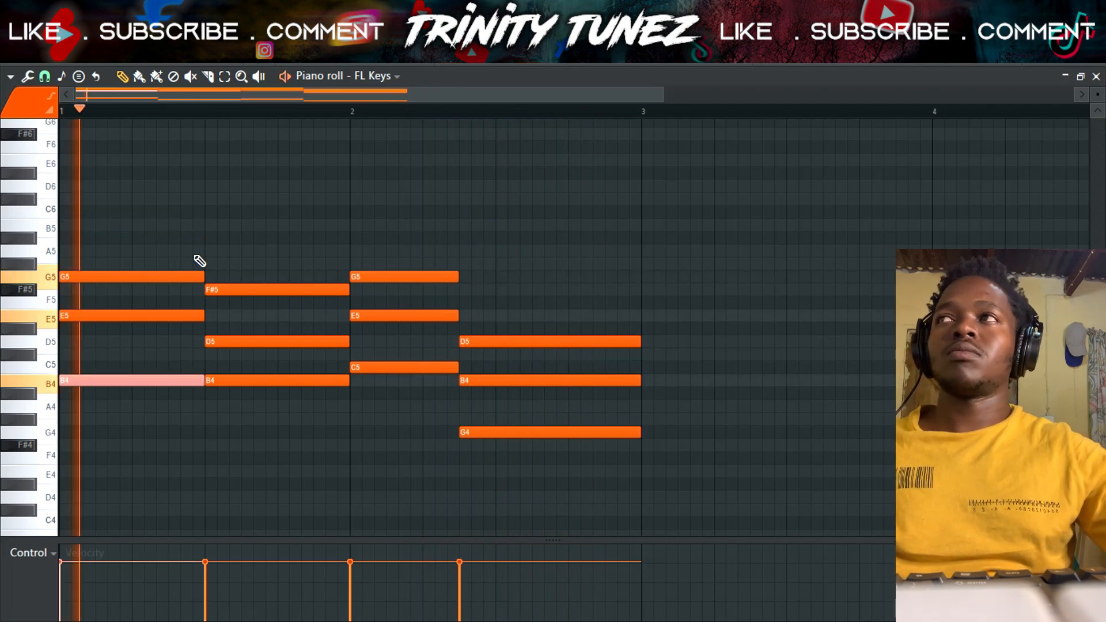
{"action": "left_click", "coordinate": [344, 299], "text": "ctrl"}
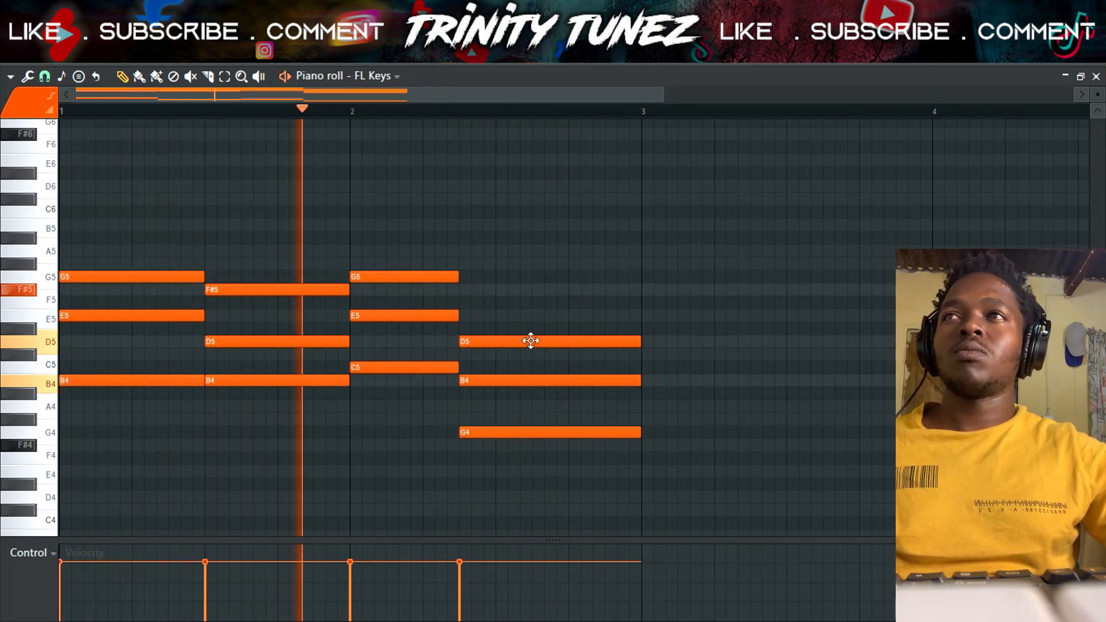
Step: Move the last chord's G4 up an octave to G5 and listen to the inverted progression
{"action": "left_click_drag", "start_coordinate": [510, 402], "coordinate": [502, 465]}
{"action": "key", "text": "ctrl+Up"}
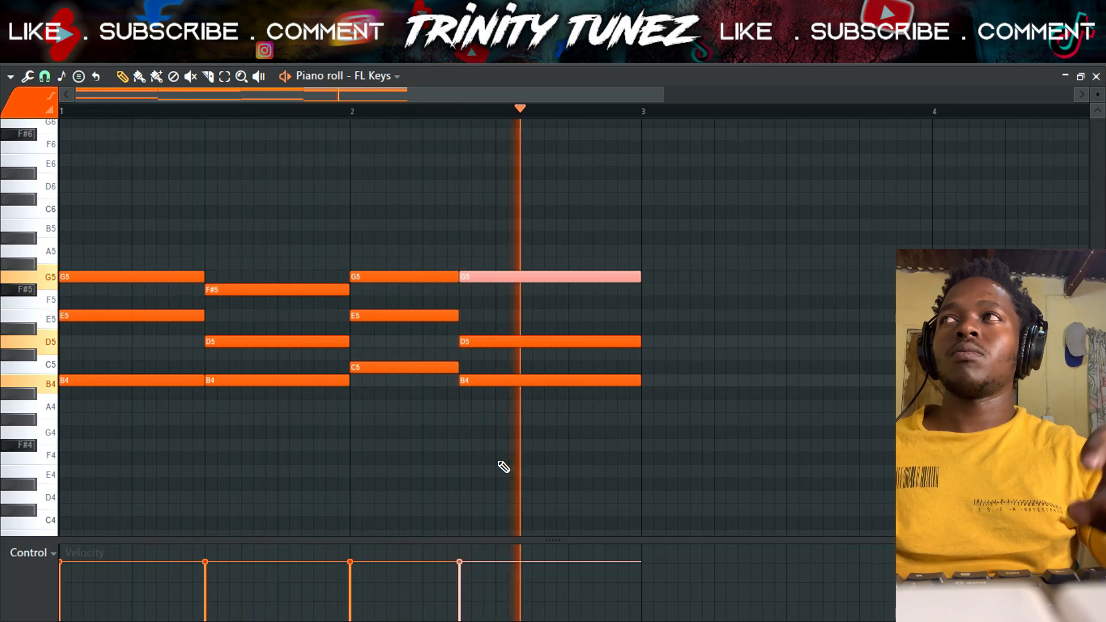
{"action": "left_click", "coordinate": [502, 465], "text": "ctrl"}
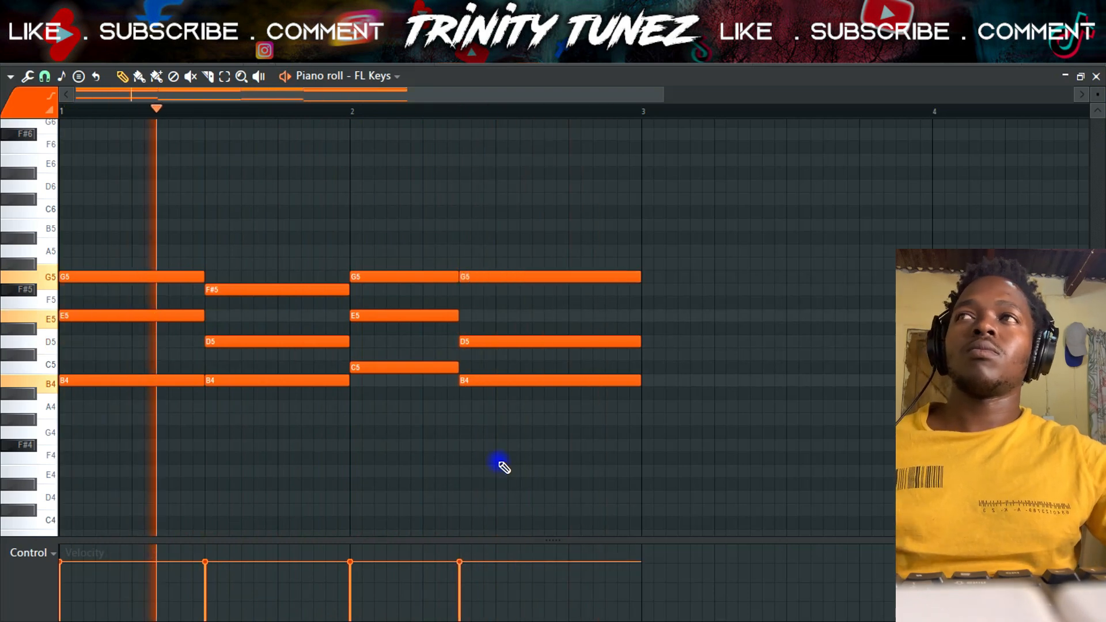
{"action": "key", "text": "space"}
{"action": "scroll", "coordinate": [242, 383], "scroll_direction": "up", "scroll_amount": 3}
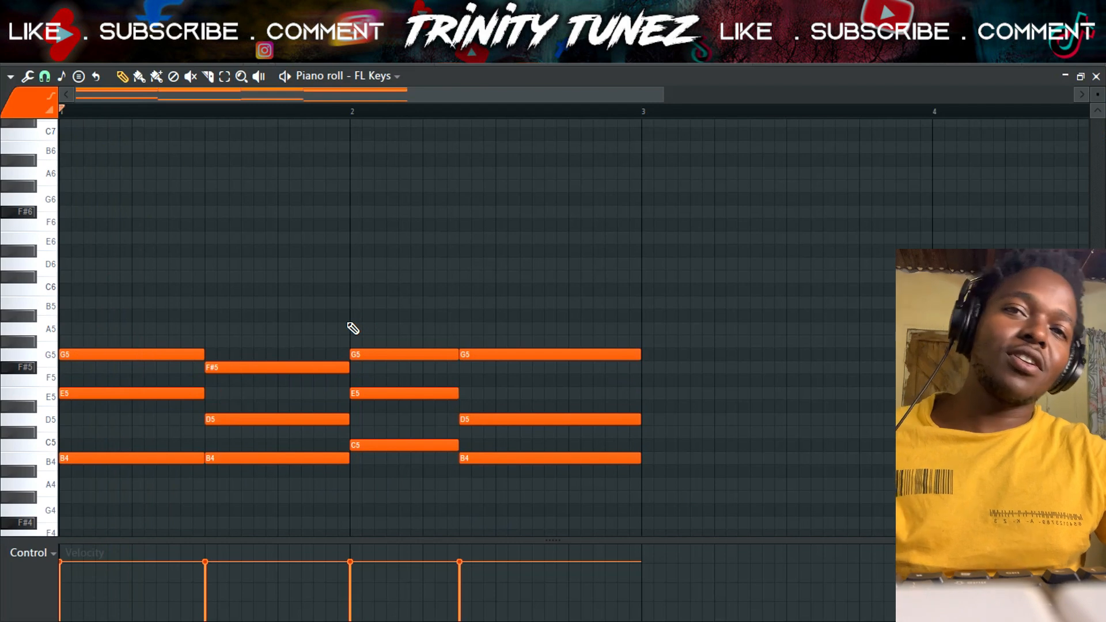
Step: Set the piano roll's scale highlighting root to E, keeping the Minor Natural (Aeolian) scale
{"action": "left_click", "coordinate": [10, 76]}
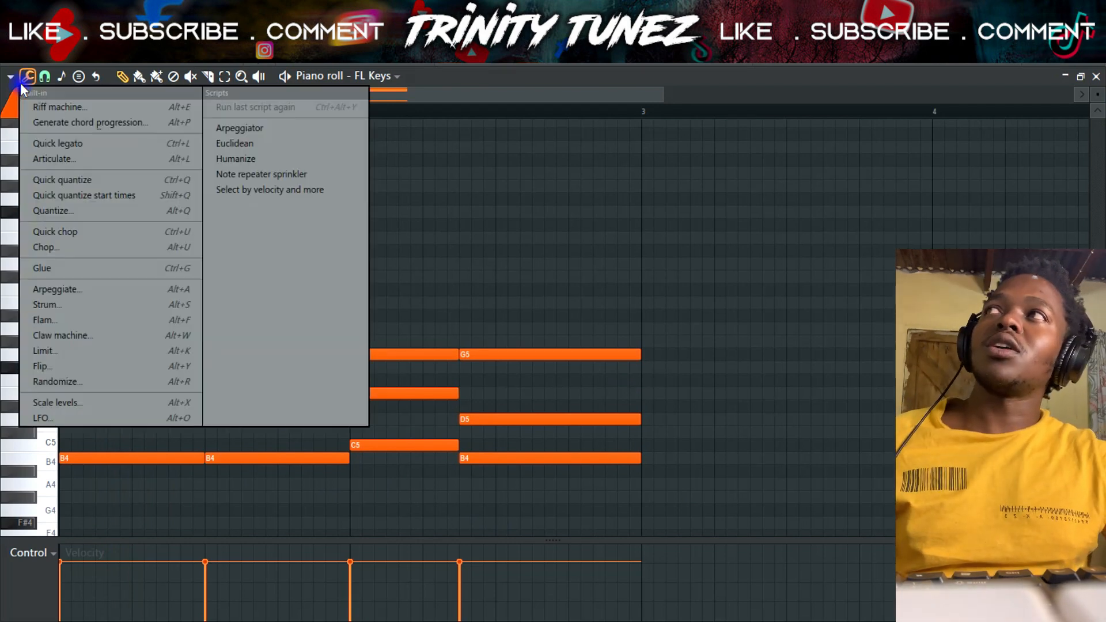
{"action": "mouse_move", "coordinate": [57, 159]}
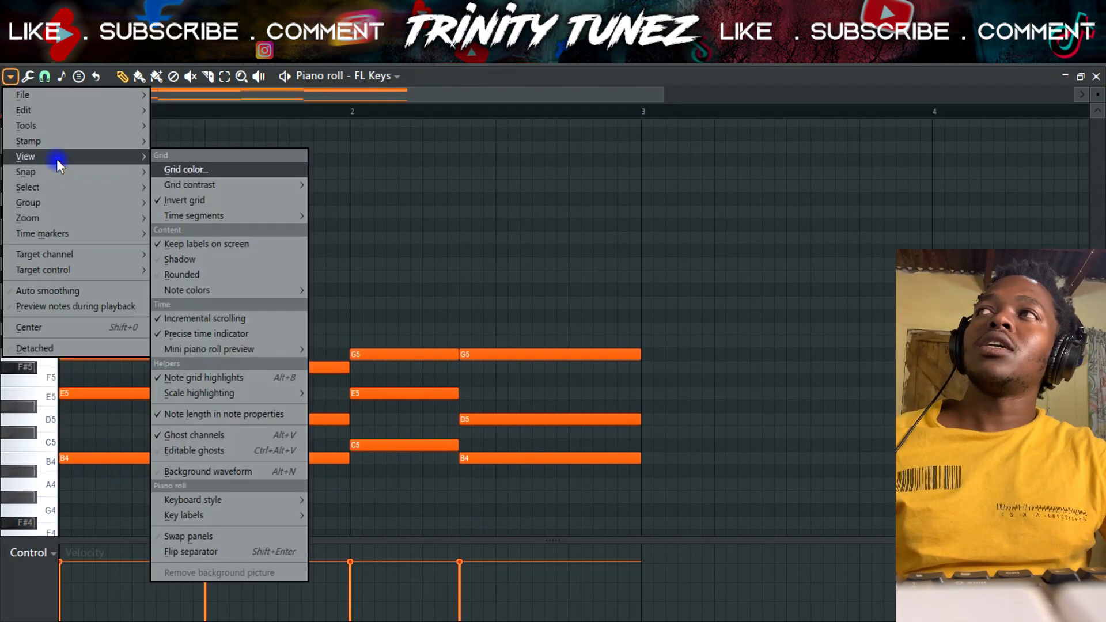
{"action": "mouse_move", "coordinate": [202, 392]}
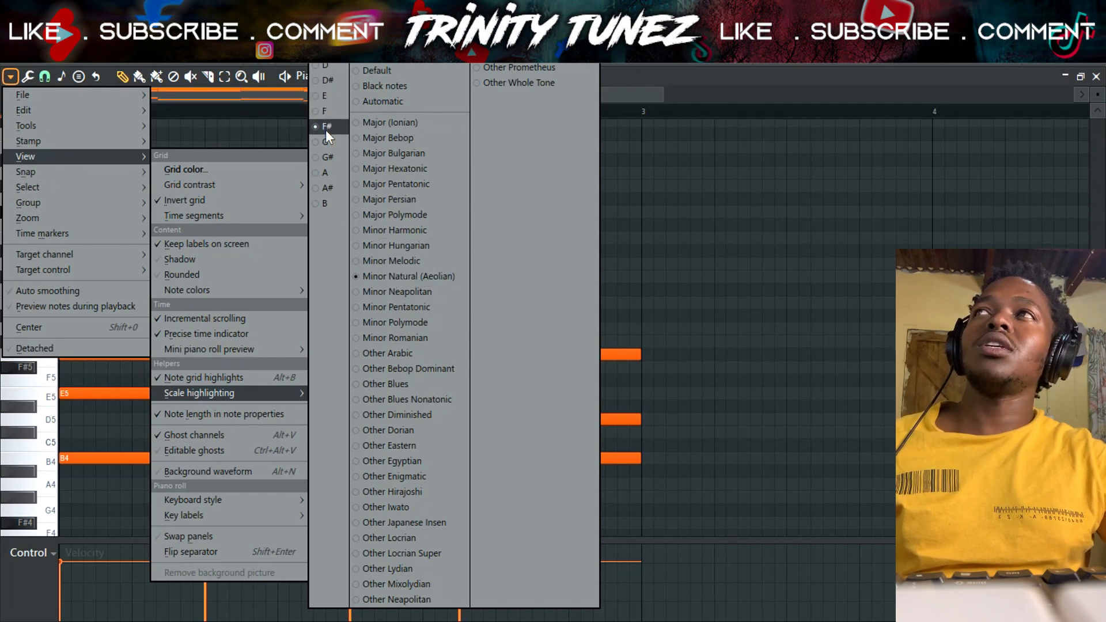
{"action": "left_click", "coordinate": [328, 97]}
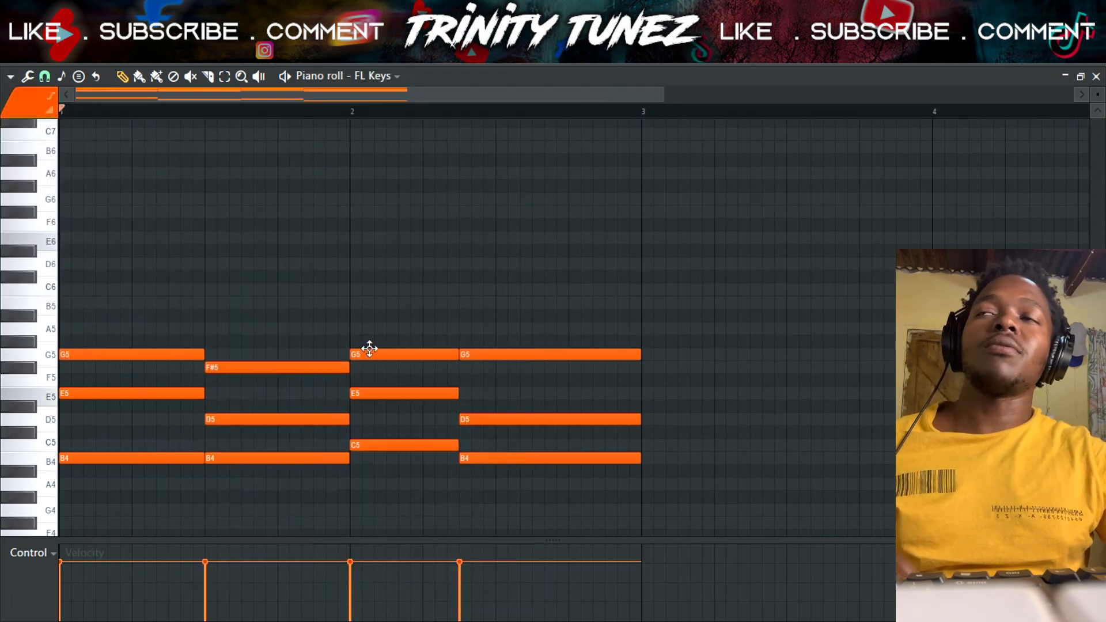
Step: Add a B5 note on top of the first chord, as long as the chord, and play it briefly
{"action": "scroll", "coordinate": [371, 349], "scroll_direction": "up", "scroll_amount": 2}
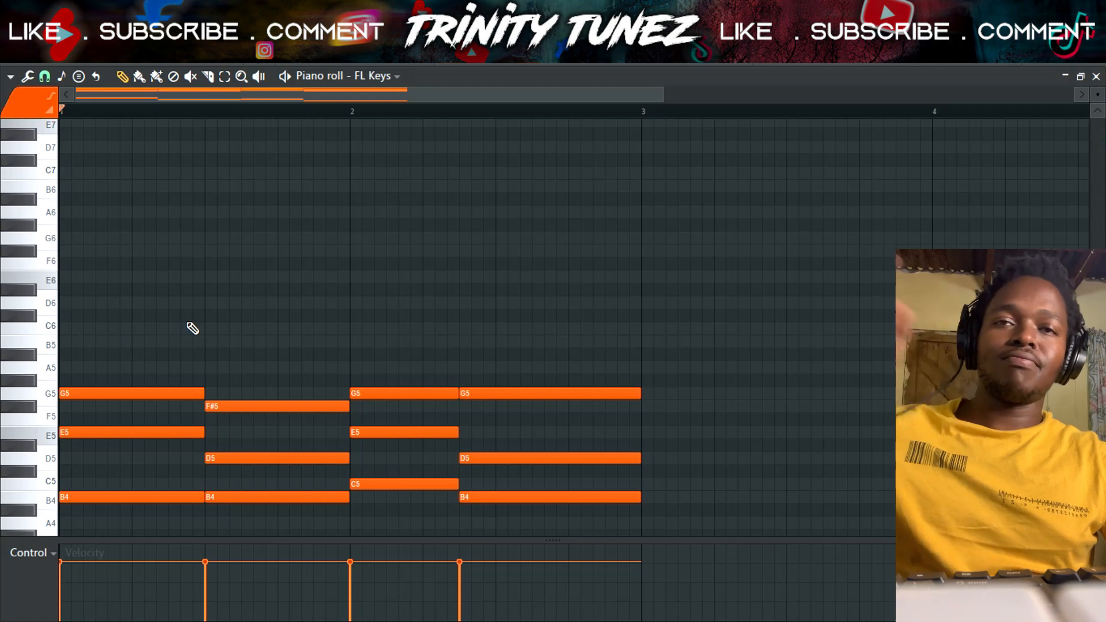
{"action": "left_click_drag", "start_coordinate": [132, 339], "coordinate": [29, 335]}
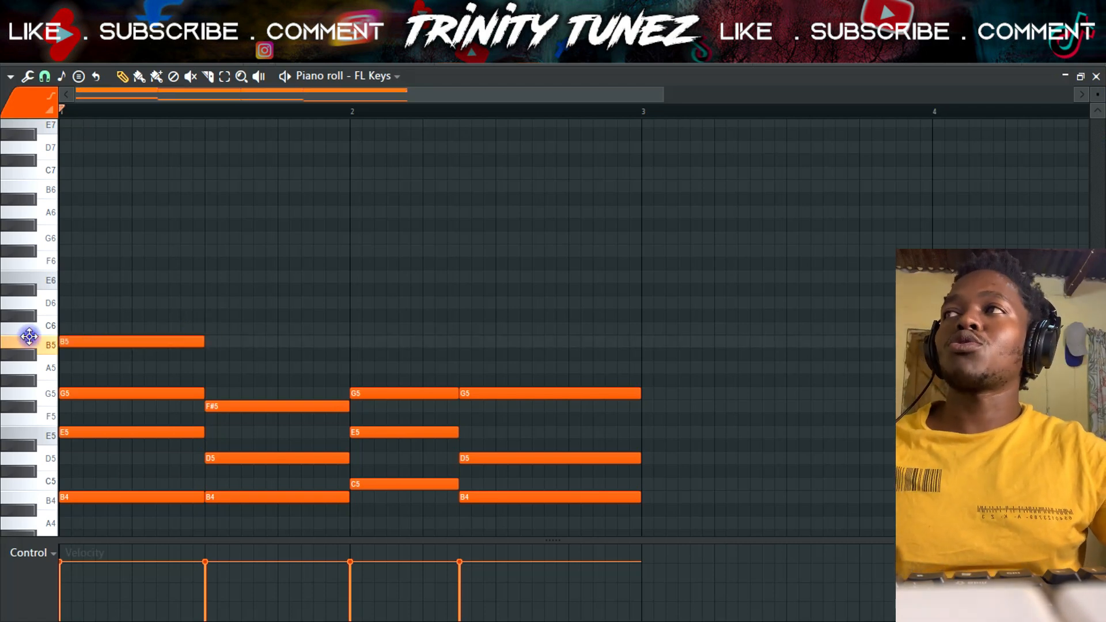
{"action": "key", "text": "space"}
{"action": "key", "text": "space"}
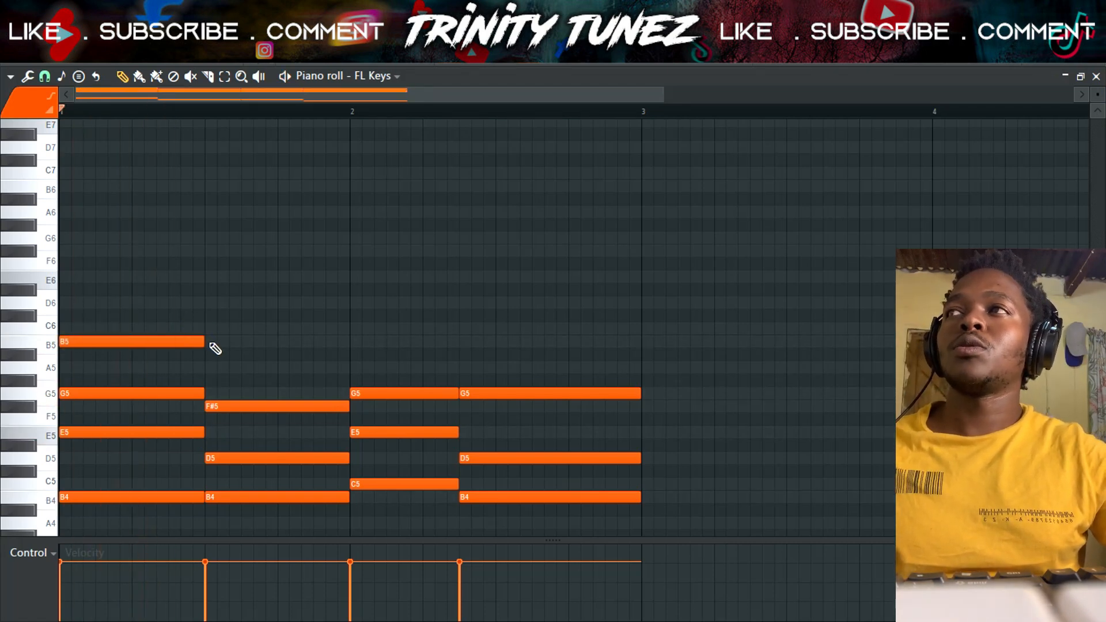
Step: Add an A5 note on top of the second chord and play the progression back
{"action": "left_click", "coordinate": [201, 364]}
{"action": "key", "text": "space"}
{"action": "scroll", "coordinate": [380, 331], "scroll_direction": "down", "scroll_amount": 3}
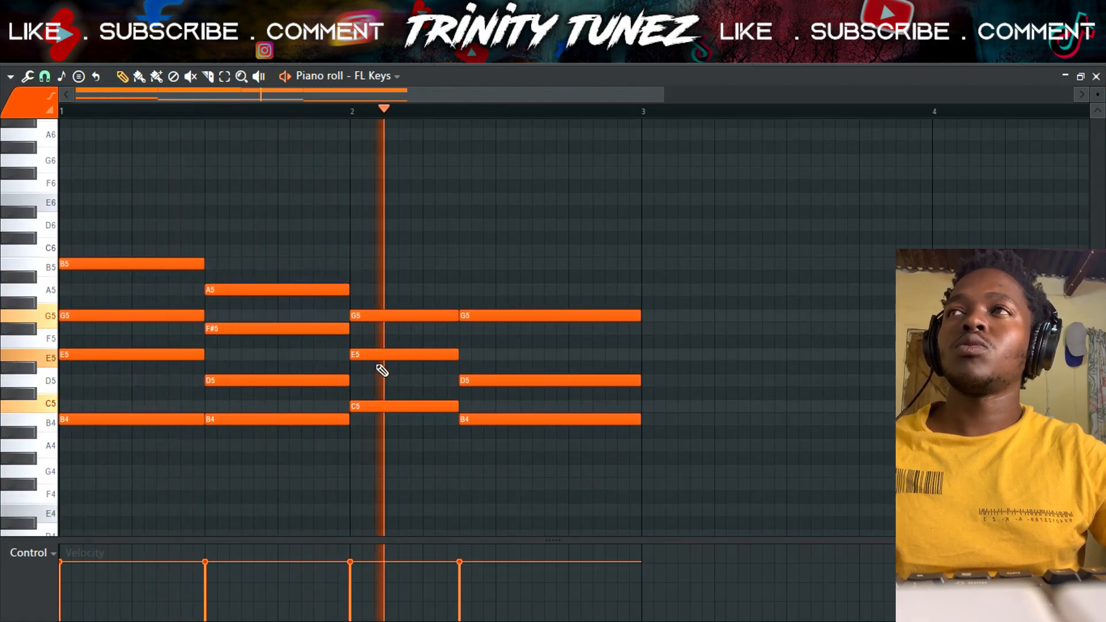
{"action": "key", "text": "space"}
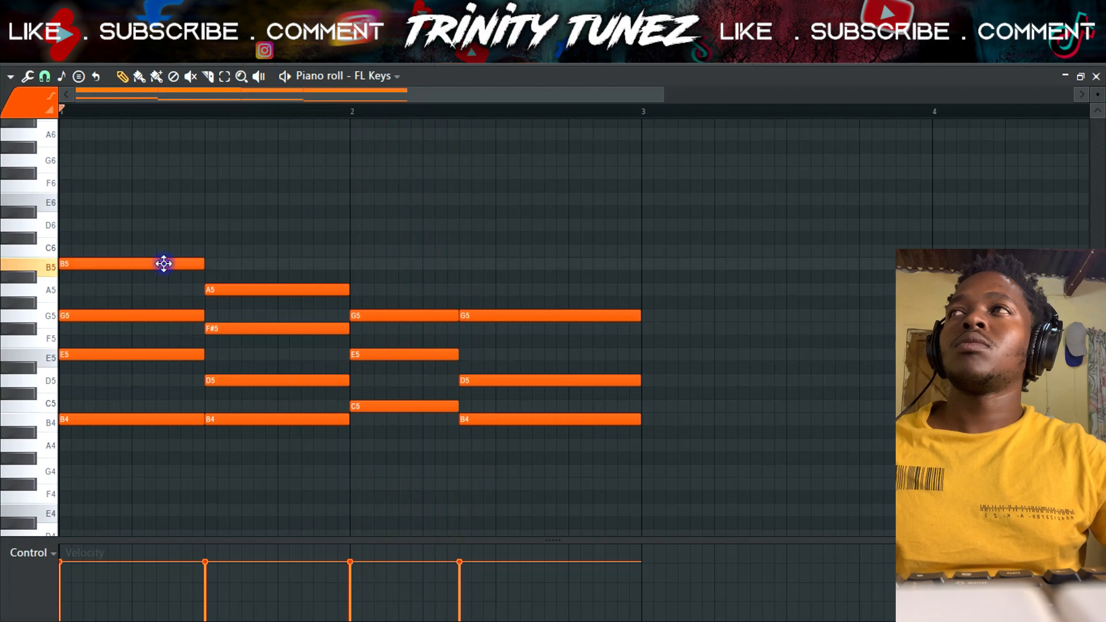
Step: Try F#6, E6 and G6 notes above the first chord, keeping only G6 and removing the other two
{"action": "left_click_drag", "start_coordinate": [95, 174], "coordinate": [3, 180]}
{"action": "left_click", "coordinate": [72, 201]}
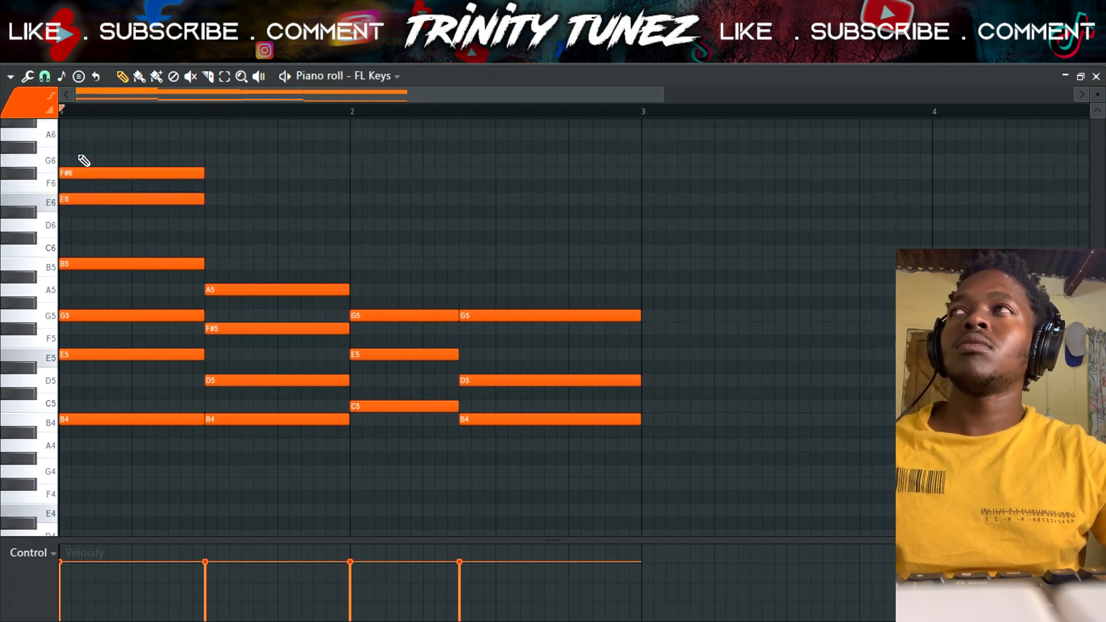
{"action": "left_click", "coordinate": [84, 160]}
{"action": "right_click", "coordinate": [68, 199]}
{"action": "right_click", "coordinate": [72, 173]}
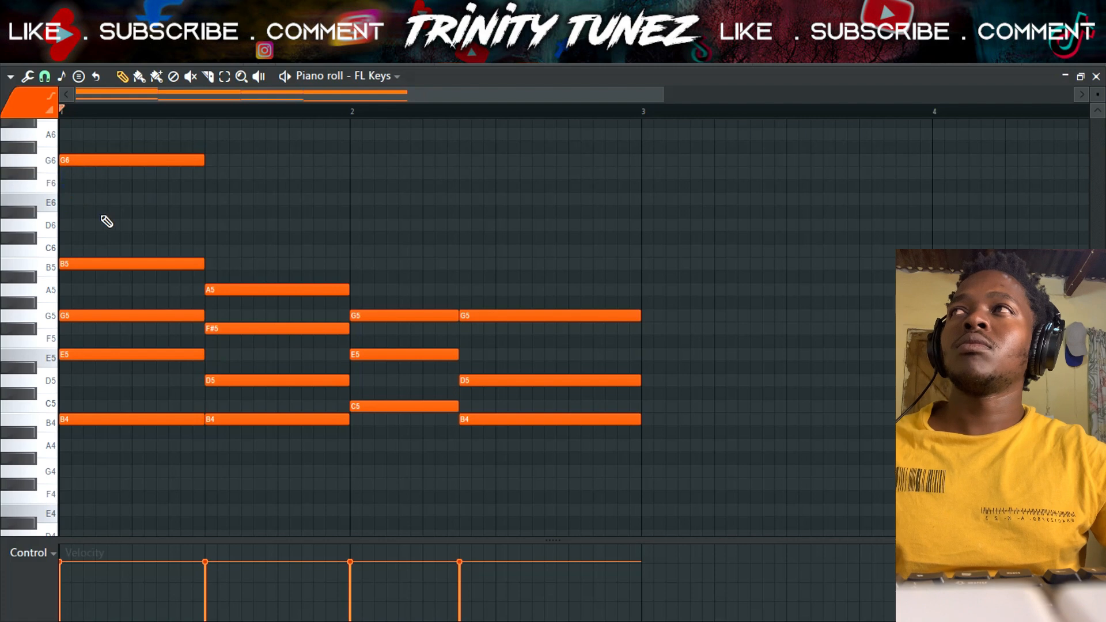
Step: Add a D6 note half a beat into the first chord, trimming G6 to end where it starts and D6 to the chord's end
{"action": "left_click", "coordinate": [132, 225]}
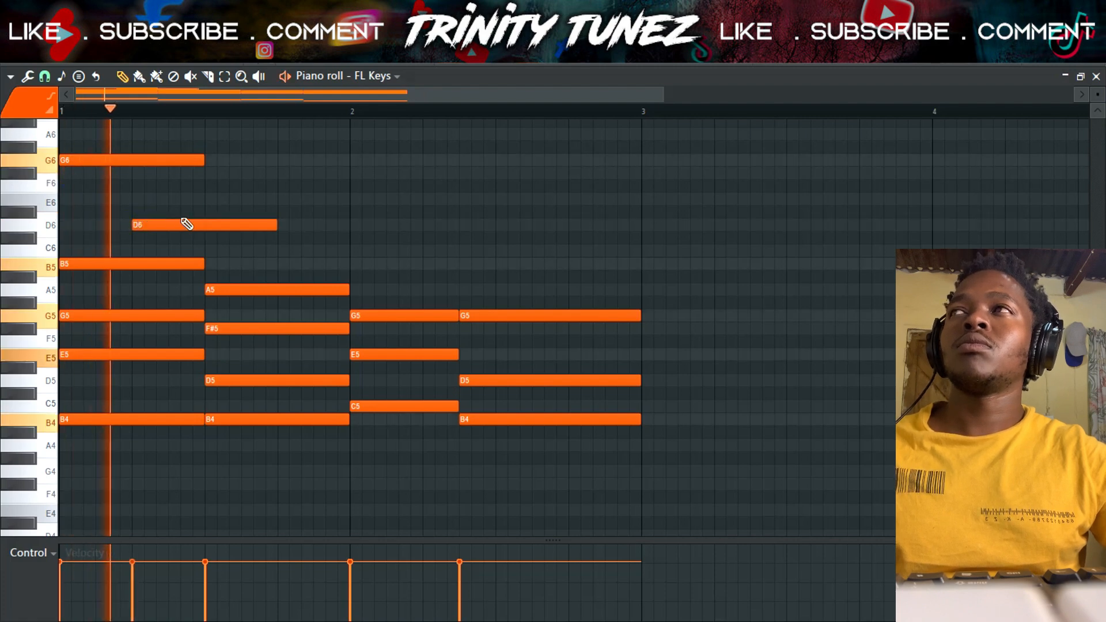
{"action": "left_click_drag", "start_coordinate": [155, 223], "coordinate": [116, 229]}
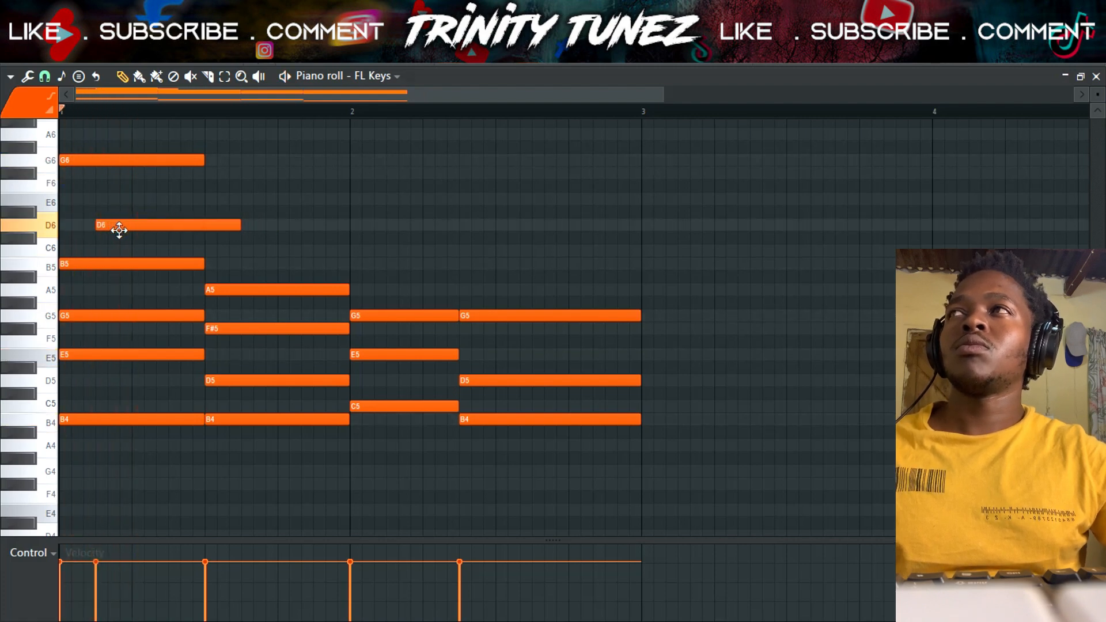
{"action": "left_click_drag", "start_coordinate": [203, 160], "coordinate": [193, 226]}
{"action": "right_click", "coordinate": [104, 225]}
{"action": "left_click", "coordinate": [107, 225]}
{"action": "left_click", "coordinate": [196, 227]}
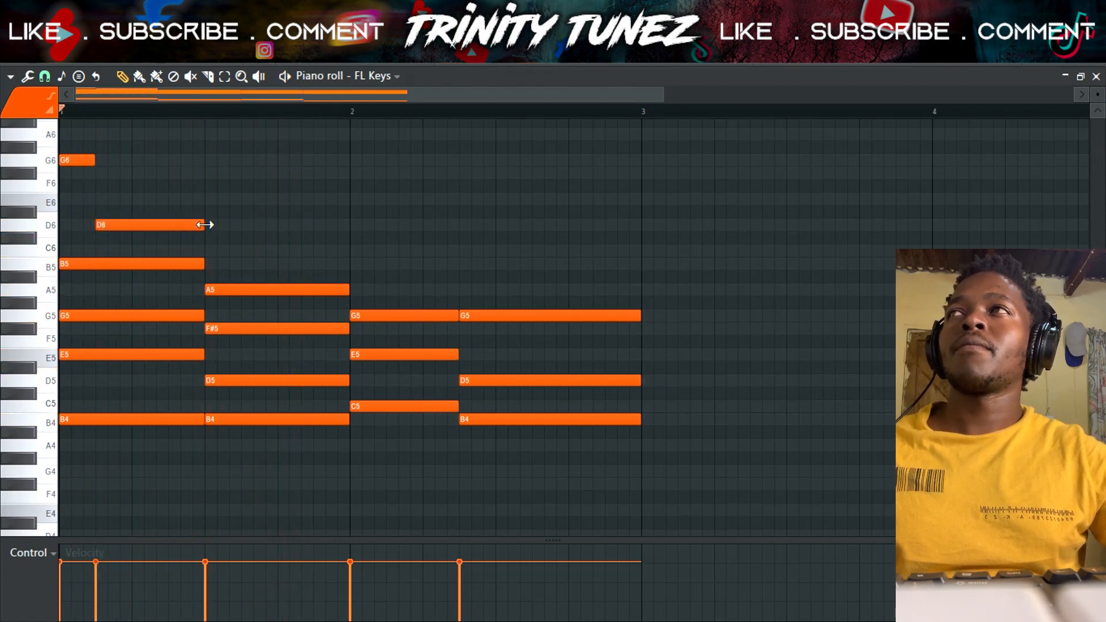
Step: Raise the two top melody notes above the first chord by one octave to G7 and D7, and play the progression
{"action": "scroll", "coordinate": [222, 240], "scroll_direction": "up", "scroll_amount": 3}
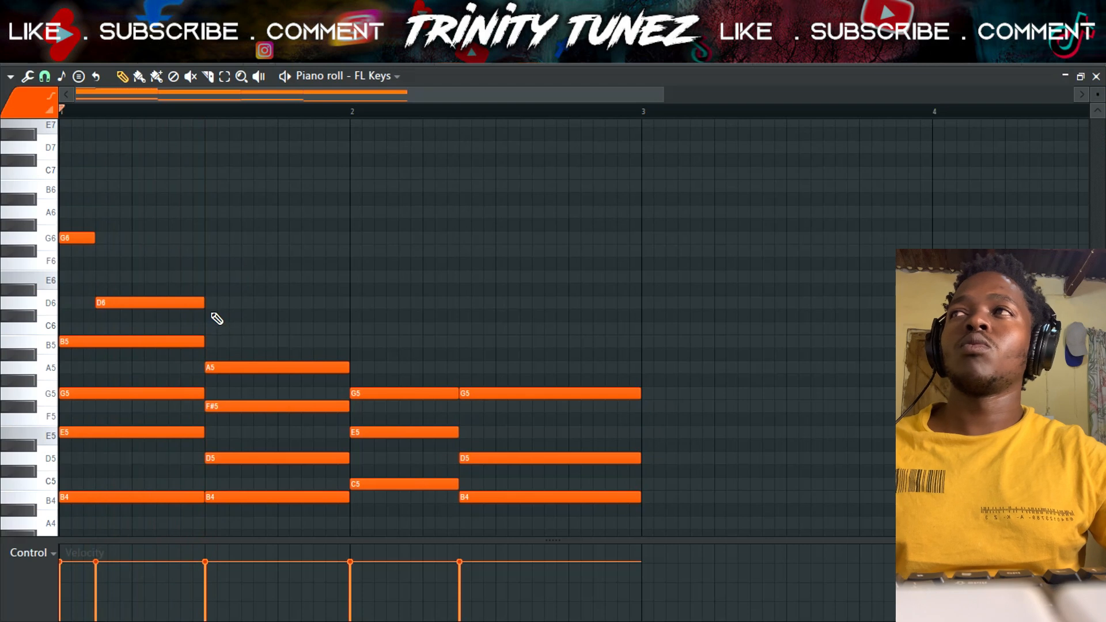
{"action": "left_click_drag", "start_coordinate": [213, 315], "coordinate": [72, 213]}
{"action": "key", "text": "ctrl+Up"}
{"action": "scroll", "coordinate": [75, 222], "scroll_direction": "up", "scroll_amount": 2}
{"action": "key", "text": "space"}
{"action": "left_click", "coordinate": [289, 275]}
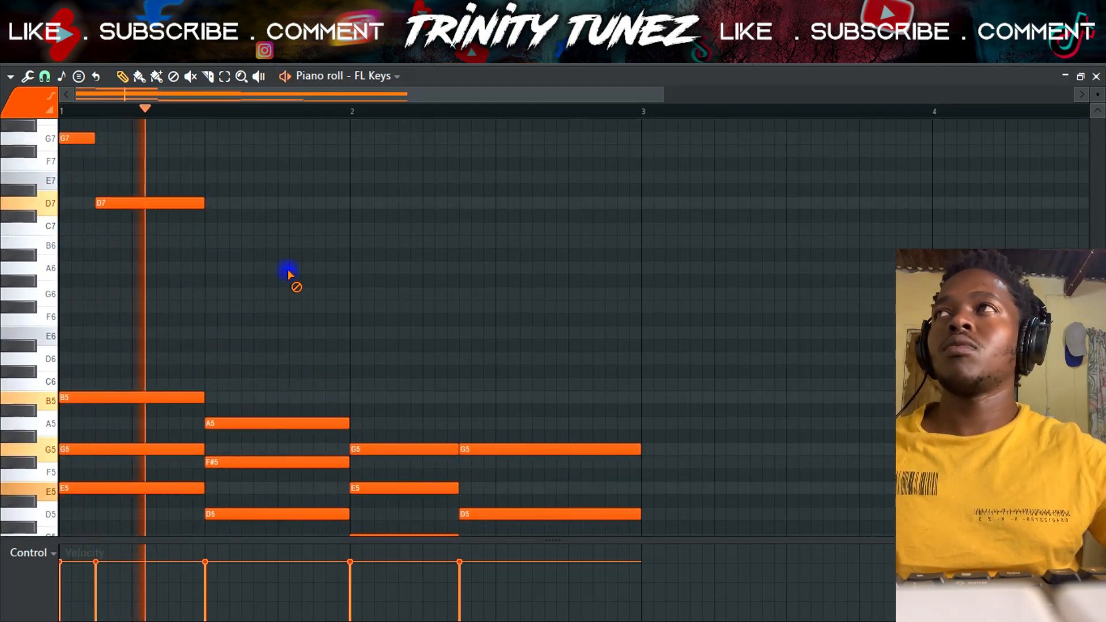
{"action": "key", "text": "space"}
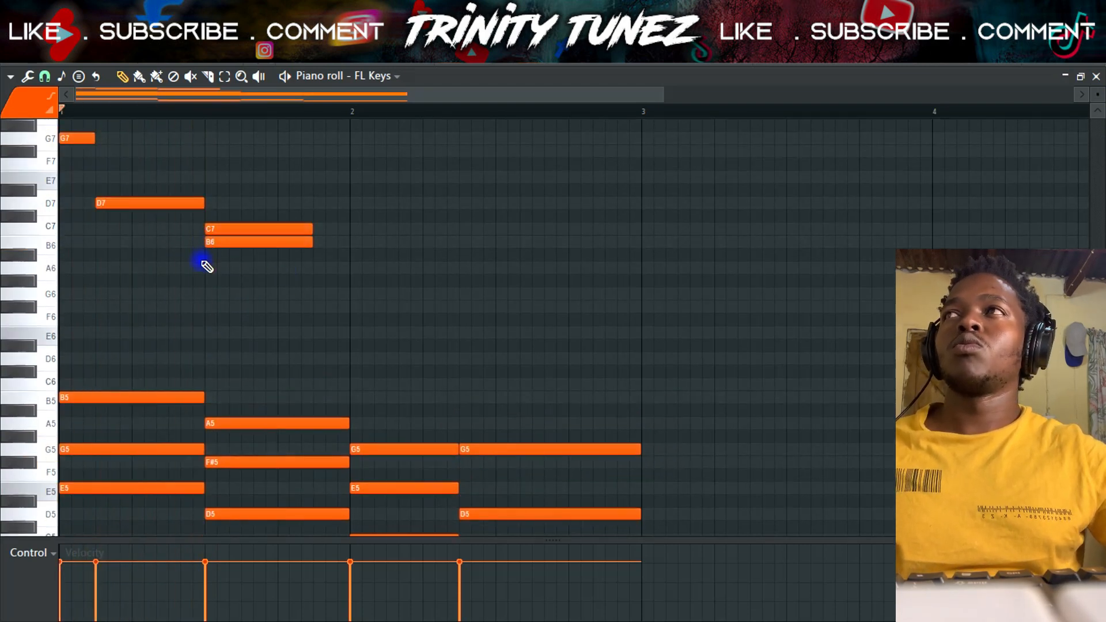
Step: Place melody notes A6, G6 and B6 at the starts of the second, third and fourth chords, removing the trial C7 and B6
{"action": "right_click", "coordinate": [226, 229]}
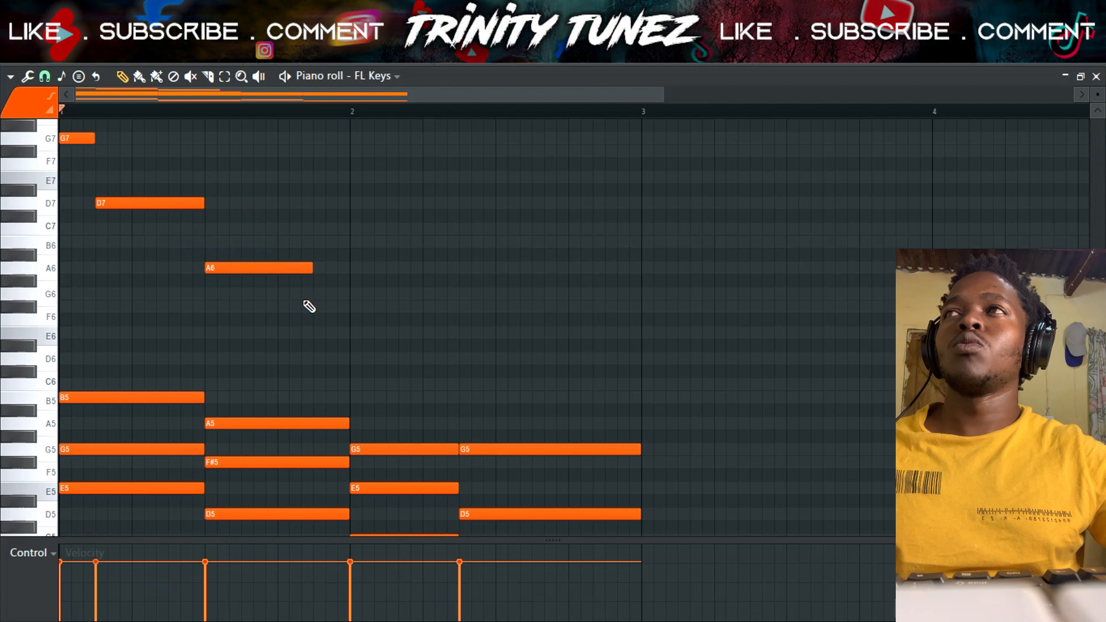
{"action": "left_click", "coordinate": [311, 297]}
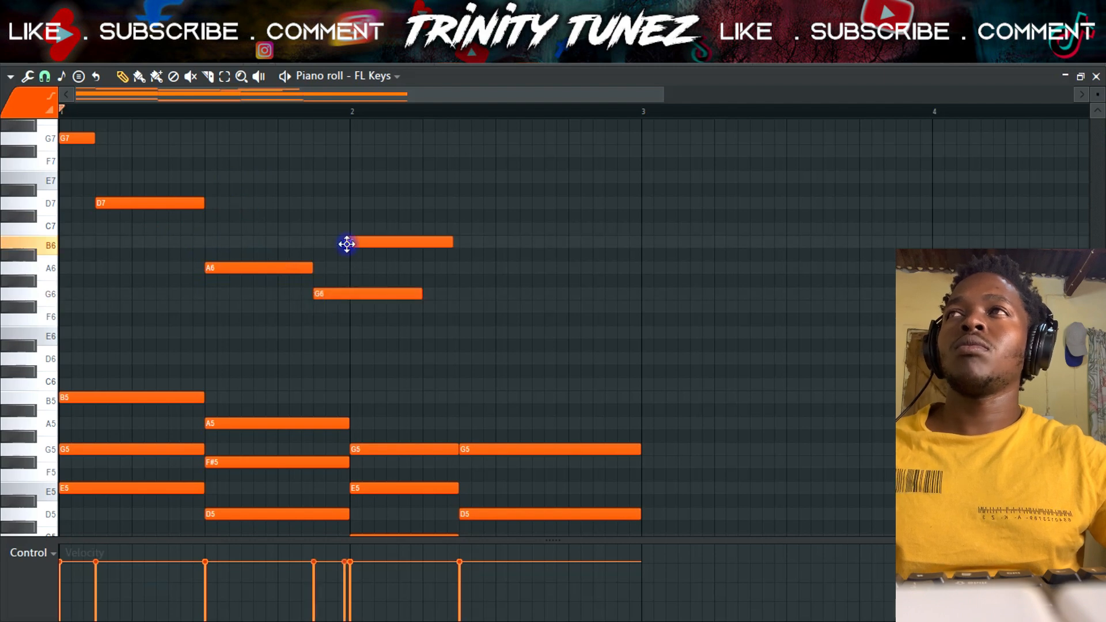
{"action": "key", "text": "space"}
{"action": "left_click_drag", "start_coordinate": [346, 244], "coordinate": [476, 244]}
{"action": "key", "text": "space"}
{"action": "left_click_drag", "start_coordinate": [365, 291], "coordinate": [383, 293]}
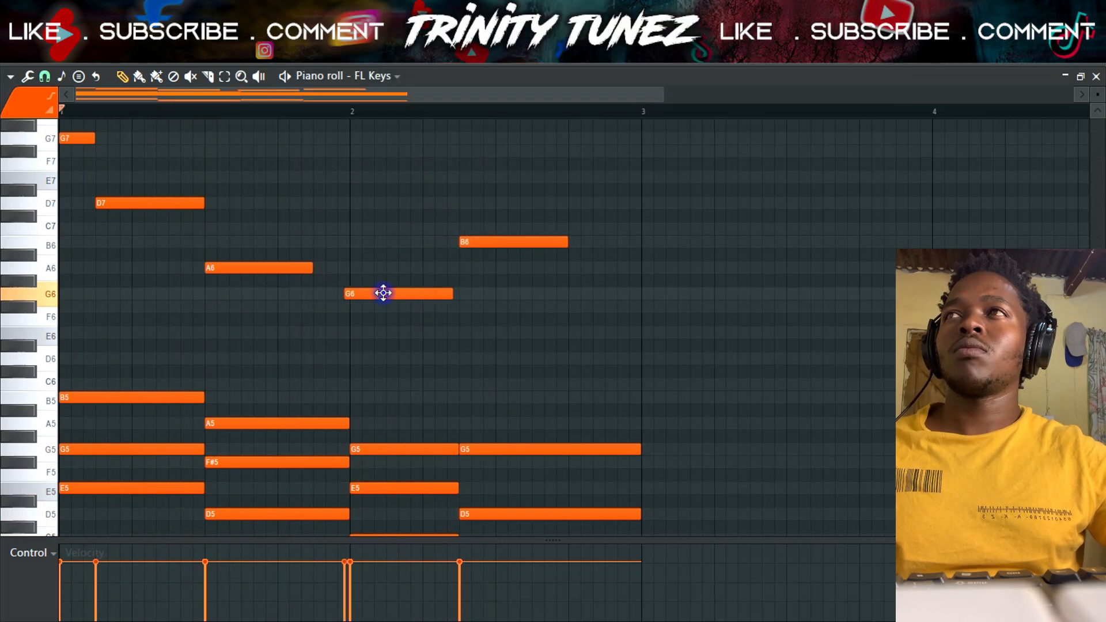
Step: Extend the B6 melody note to the end of the fourth chord while the progression plays
{"action": "key", "text": "space"}
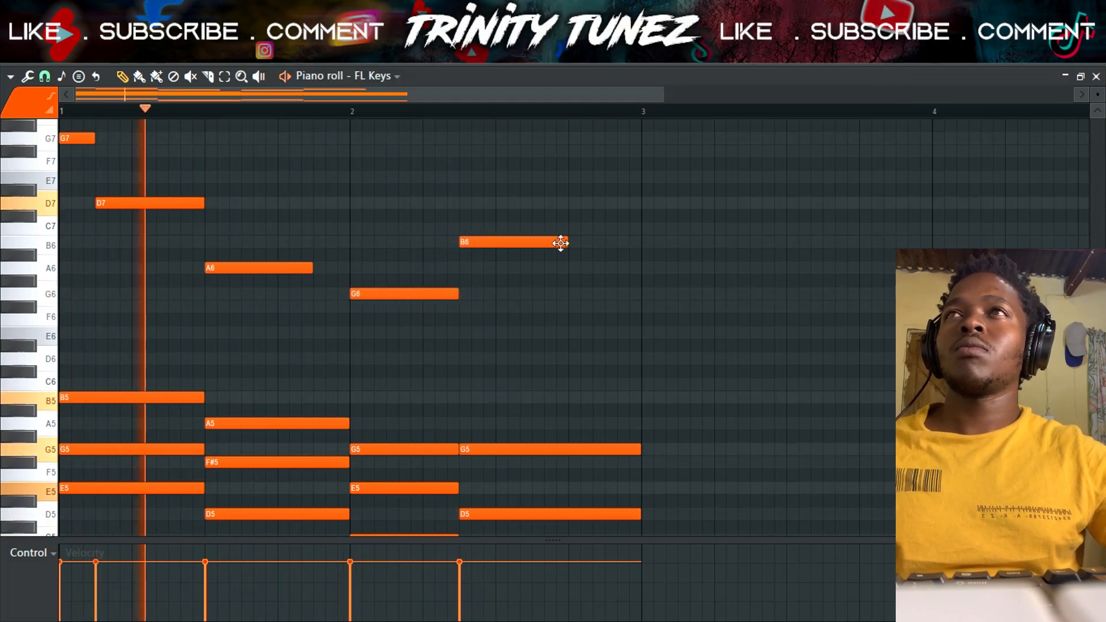
{"action": "left_click_drag", "start_coordinate": [565, 242], "coordinate": [639, 243]}
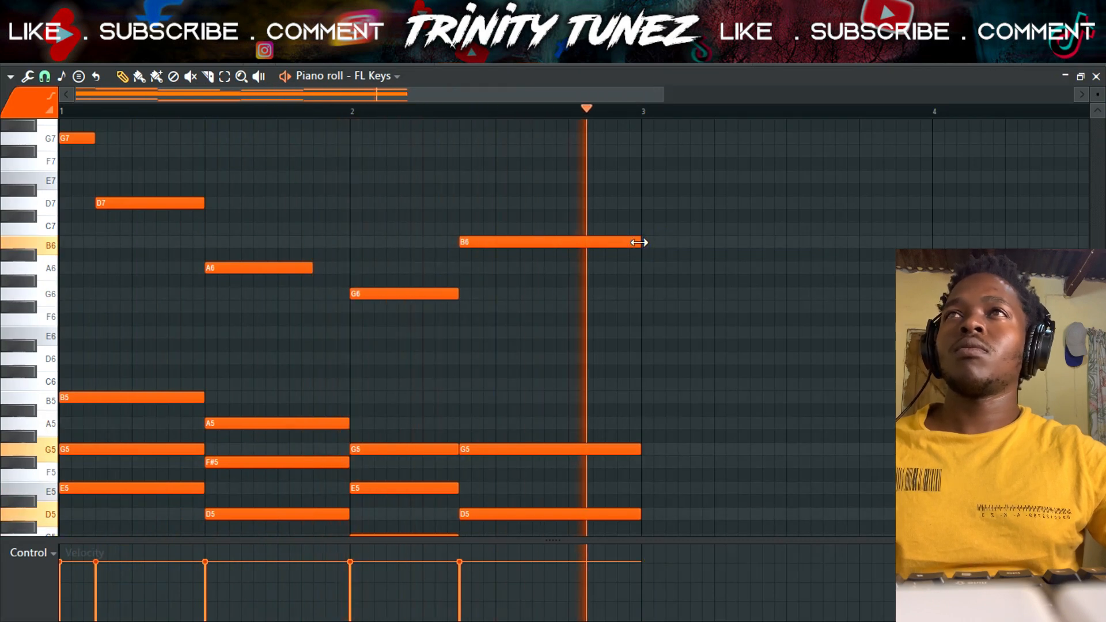
{"action": "key", "text": "space"}
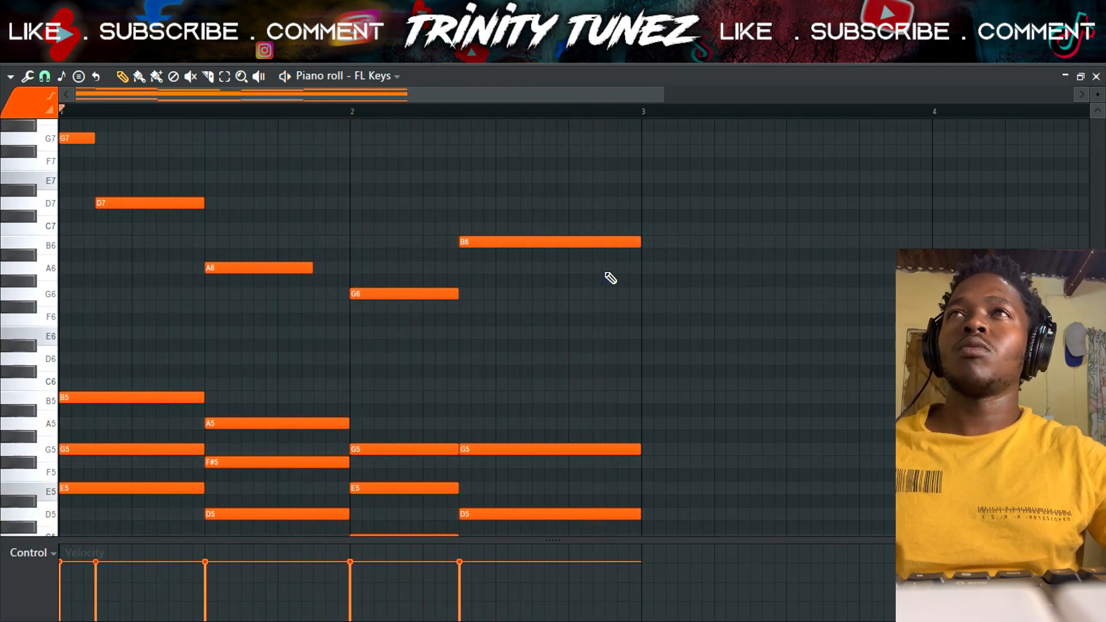
{"action": "left_click", "coordinate": [611, 296]}
{"action": "left_click", "coordinate": [602, 305]}
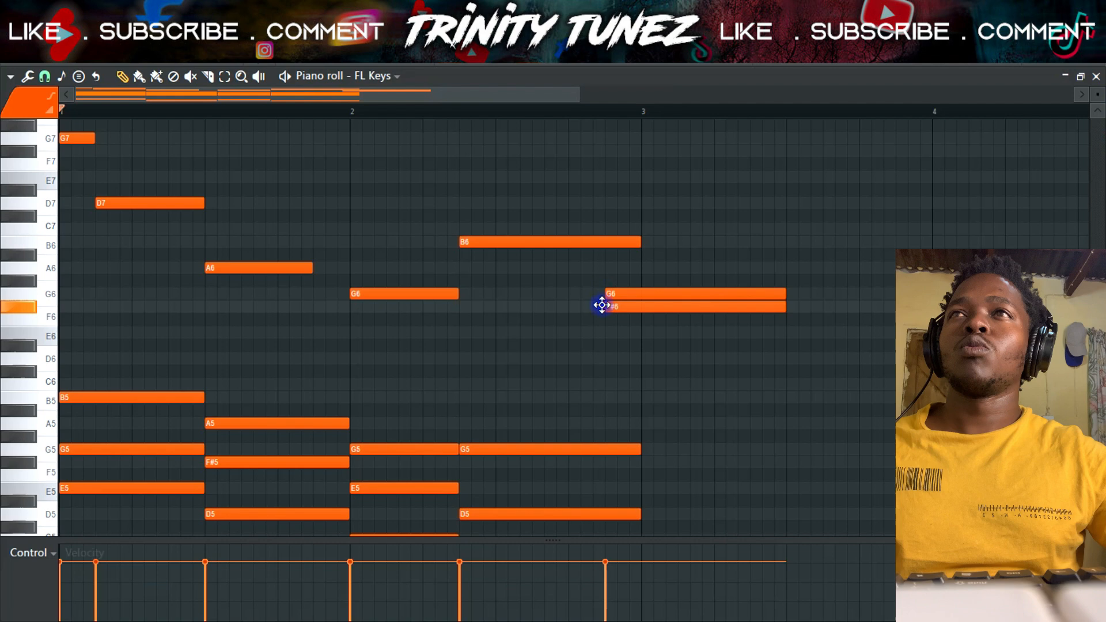
{"action": "right_click", "coordinate": [615, 332]}
{"action": "right_click", "coordinate": [617, 306]}
{"action": "right_click", "coordinate": [616, 294]}
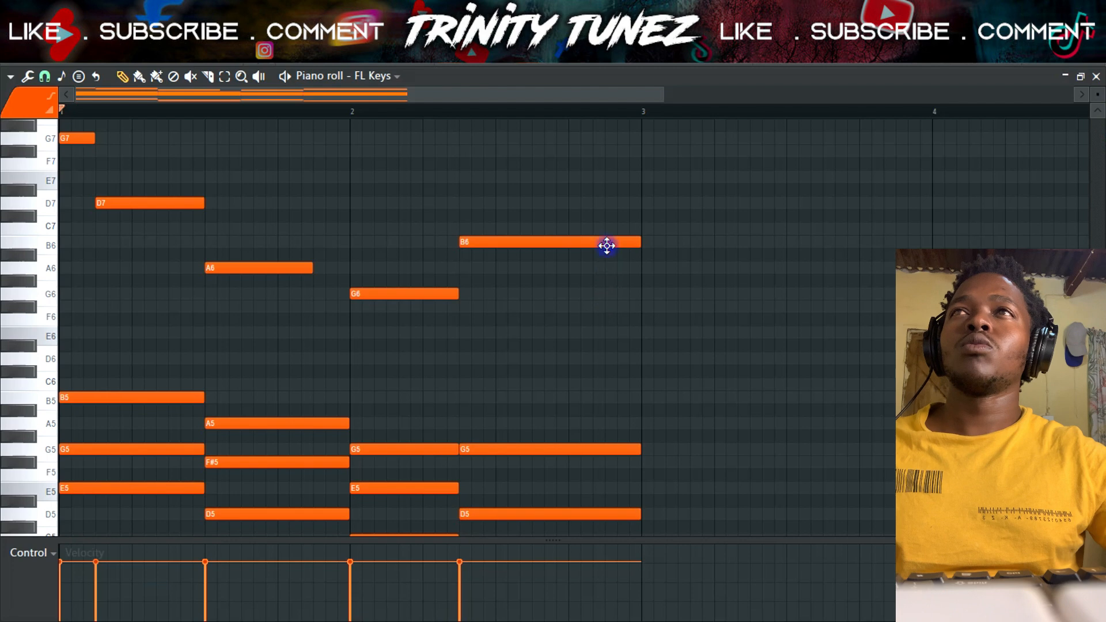
Step: Add G6 and A6 notes near the end of the fourth chord, followed by a B6 at the start of bar 3
{"action": "left_click", "coordinate": [596, 268]}
{"action": "left_click", "coordinate": [593, 293]}
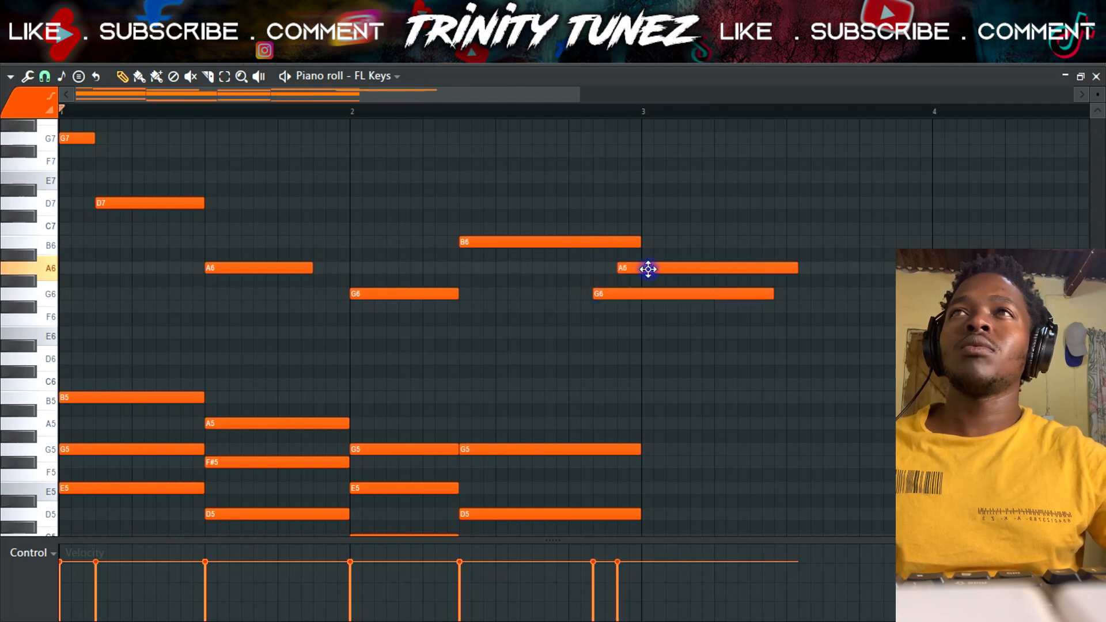
{"action": "left_click", "coordinate": [641, 243]}
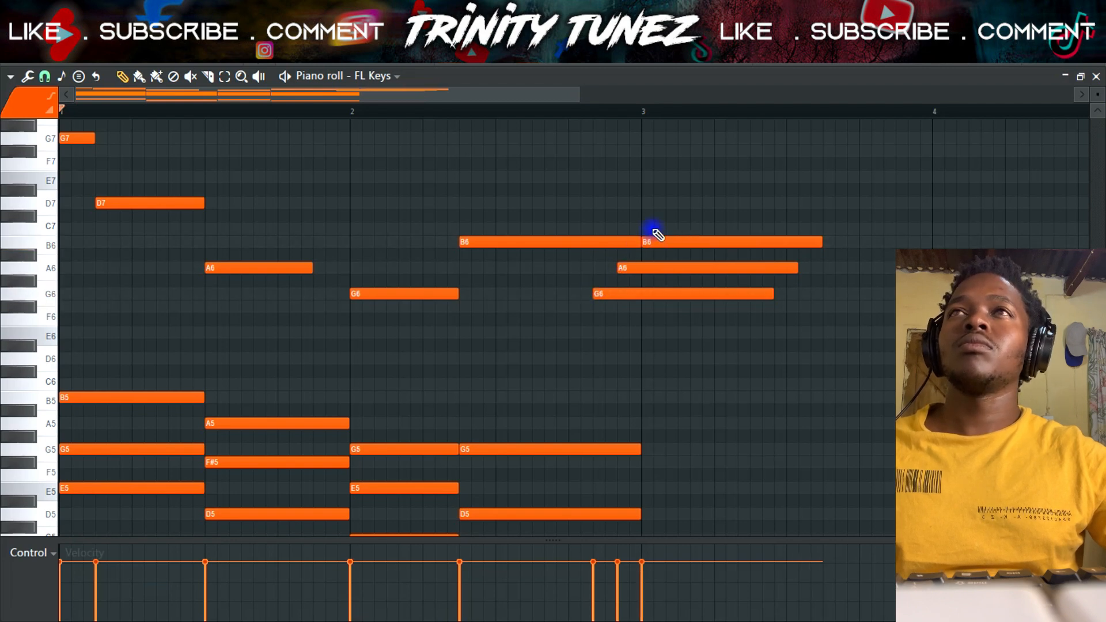
Step: Apply legato to the melody notes above the fourth chord so each ends where the next begins, and delete the extra B6 in bar 3
{"action": "left_click_drag", "start_coordinate": [656, 234], "coordinate": [616, 295]}
{"action": "key", "text": "ctrl+l"}
{"action": "left_click", "coordinate": [617, 296]}
{"action": "key", "text": "space"}
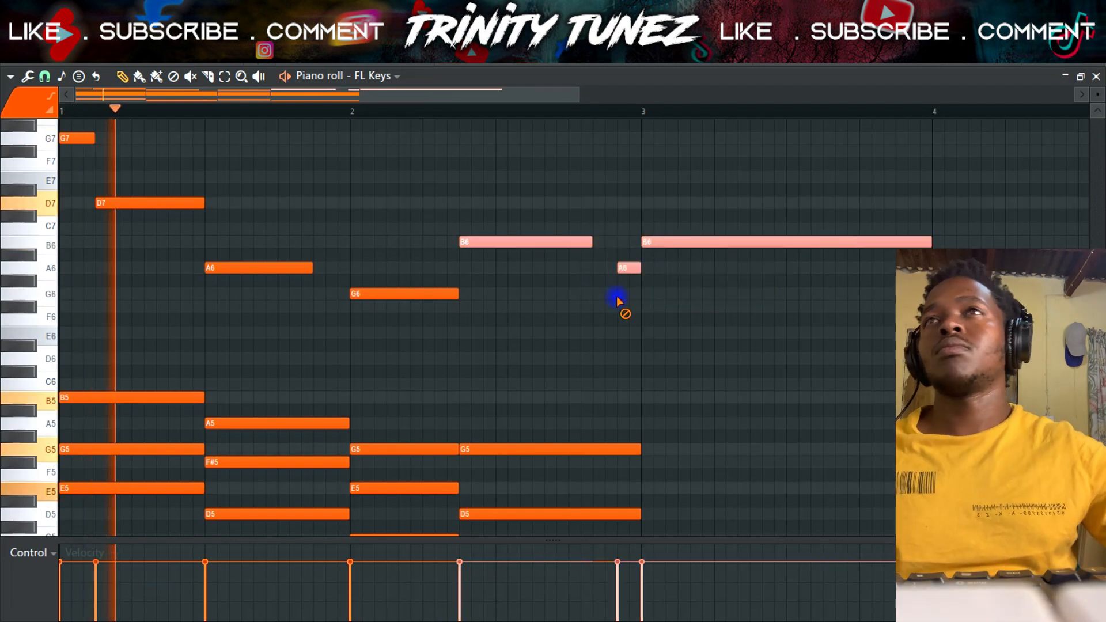
{"action": "right_click", "coordinate": [680, 242]}
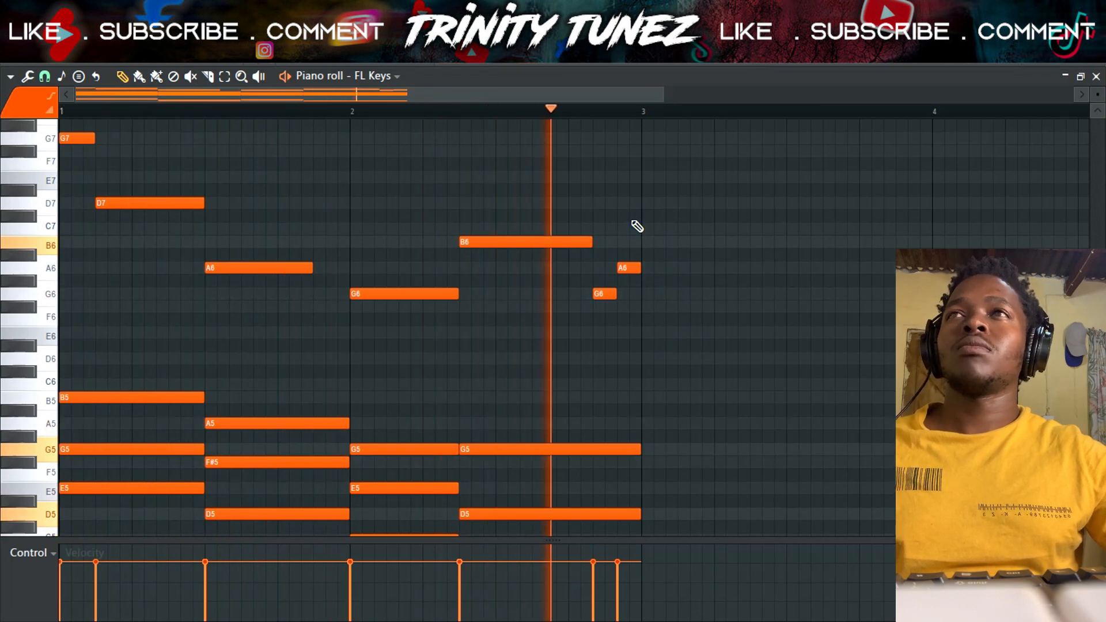
Step: Shift the short G6 and A6 notes slightly later, trimming them to run end to end up to bar 3, and play the ending
{"action": "key", "text": "space"}
{"action": "key", "text": "space"}
{"action": "left_click_drag", "start_coordinate": [618, 291], "coordinate": [635, 268]}
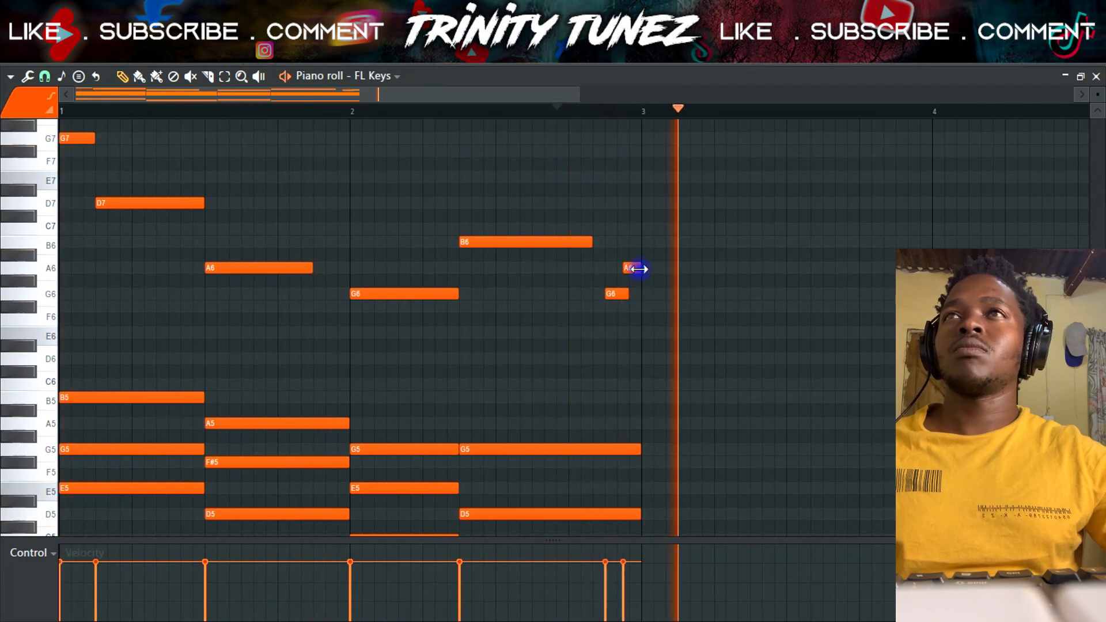
{"action": "key", "text": "space"}
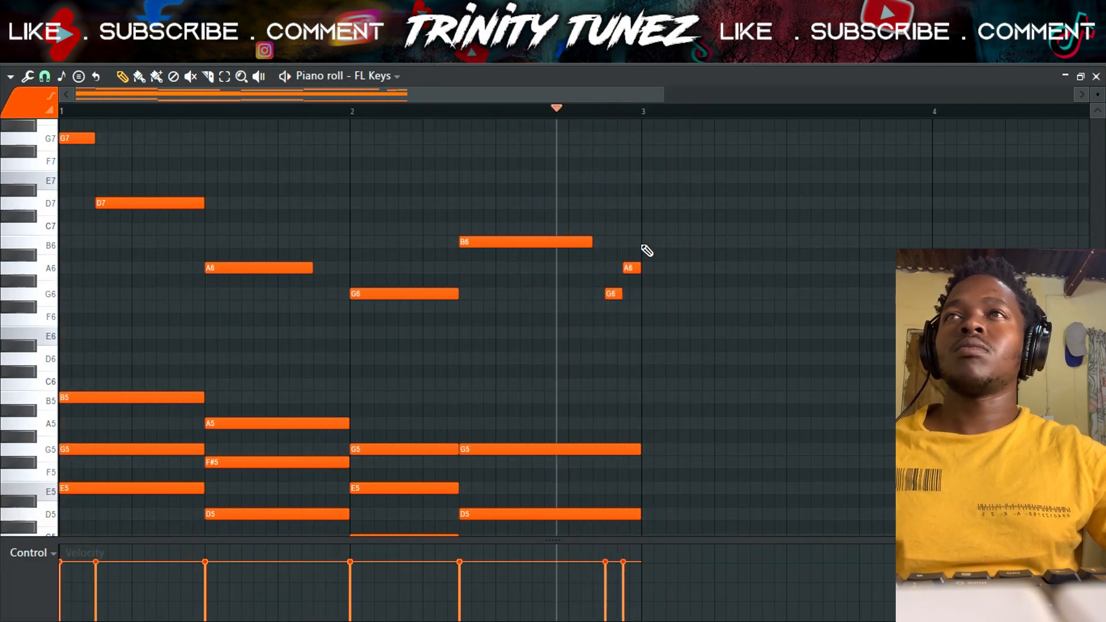
Step: Duplicate the two-bar progression from bar 3 and replace the copied G7 and D7 with one chord-length B6, checking it by playback
{"action": "key", "text": "ctrl+b"}
{"action": "key", "text": "ctrl+d"}
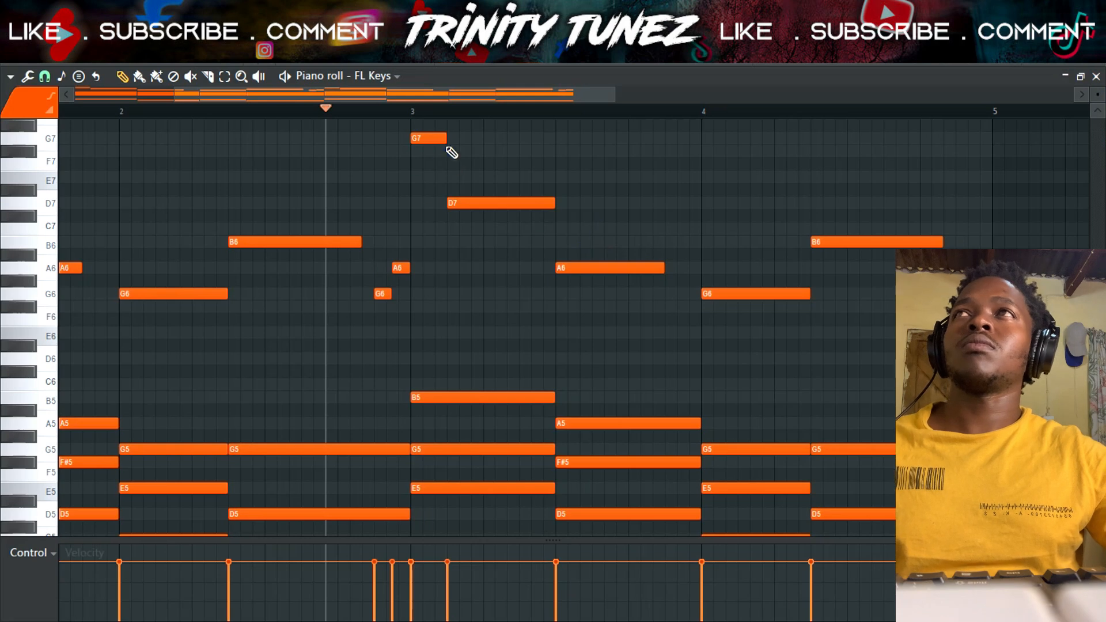
{"action": "left_click_drag", "start_coordinate": [433, 140], "coordinate": [551, 247]}
{"action": "right_click", "coordinate": [478, 204]}
{"action": "key", "text": "space"}
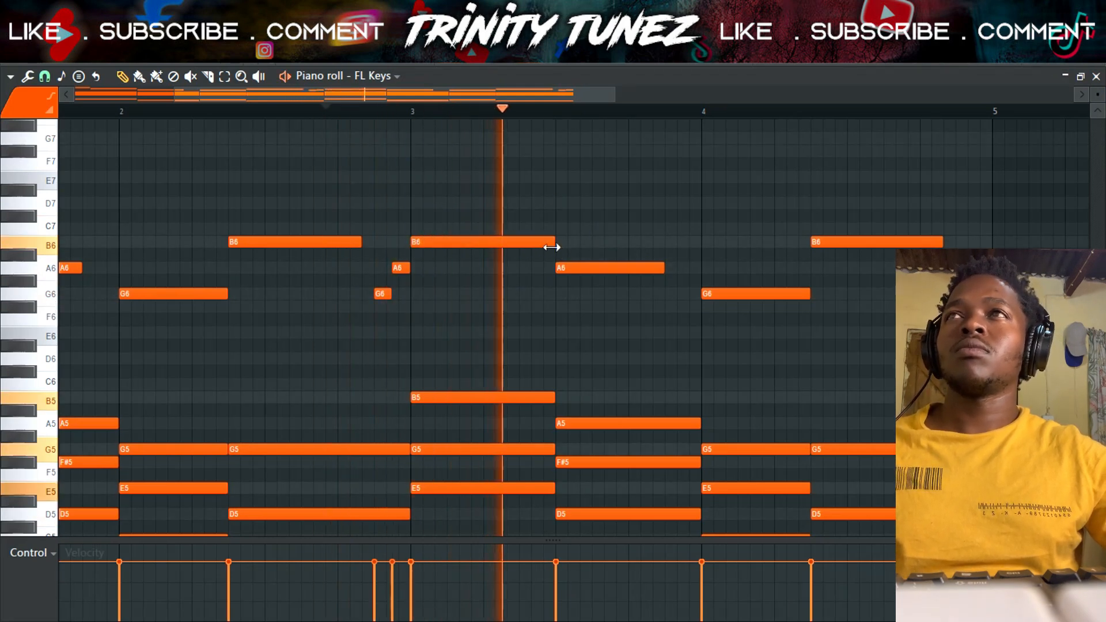
{"action": "key", "text": "space"}
Step: Add an A6 note above the repeated first chord, starting half a beat after the B6
{"action": "key", "text": "space"}
{"action": "key", "text": "space"}
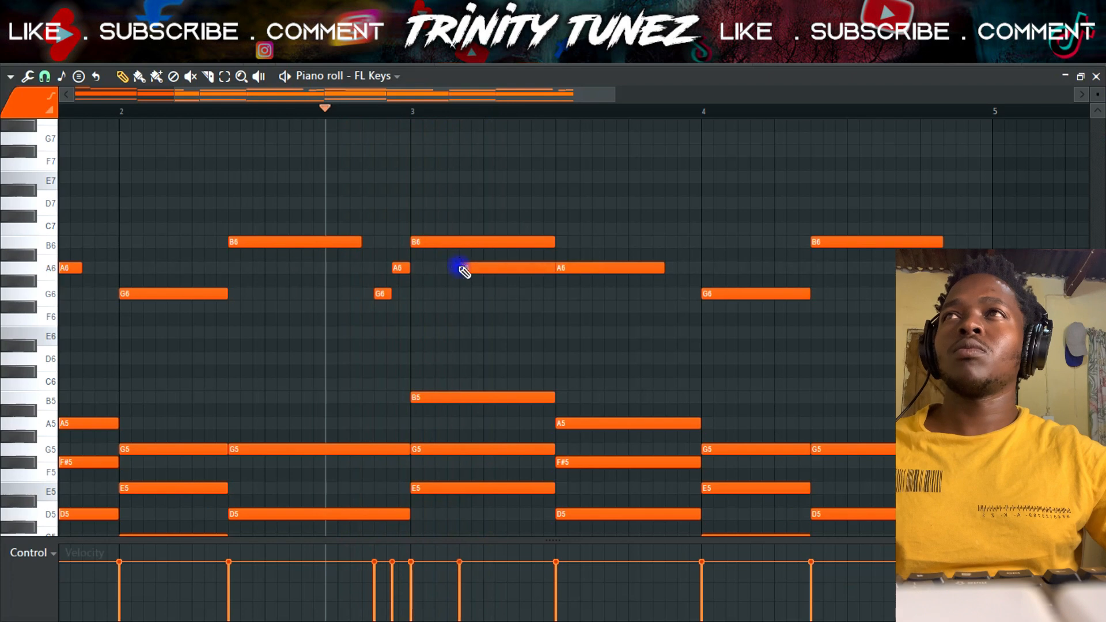
{"action": "key", "text": "space"}
{"action": "left_click_drag", "start_coordinate": [554, 268], "coordinate": [603, 268]}
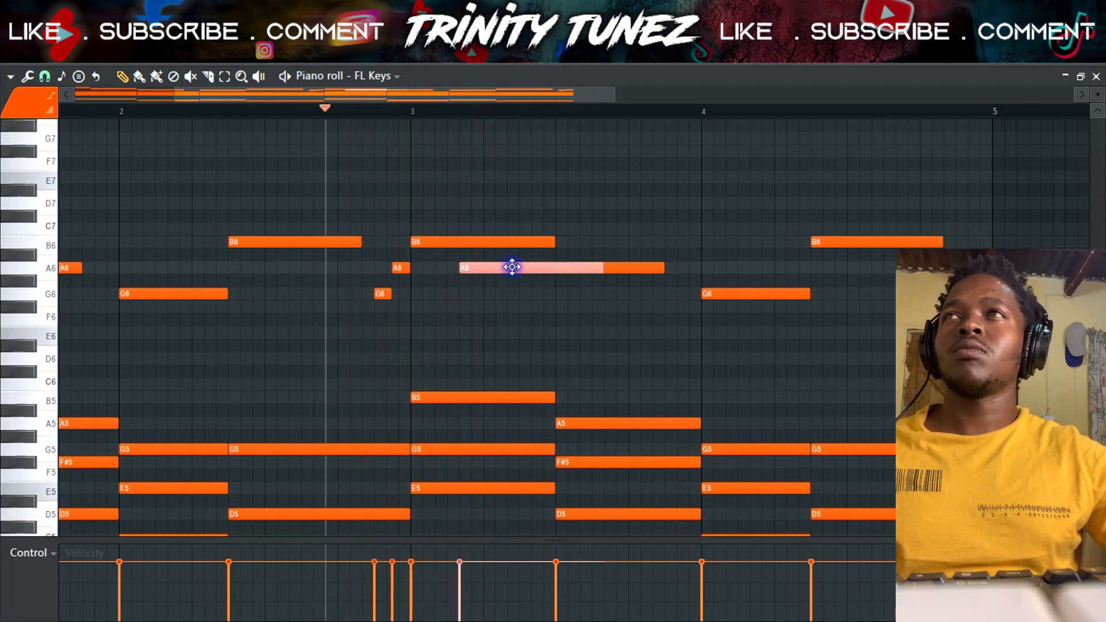
{"action": "left_click_drag", "start_coordinate": [512, 266], "coordinate": [500, 266]}
Step: Lower the repeated second chord's melody note to F#6, shorten the preceding B6 to end where A6 starts, and play the result
{"action": "left_click_drag", "start_coordinate": [592, 268], "coordinate": [569, 306]}
{"action": "key", "text": "space"}
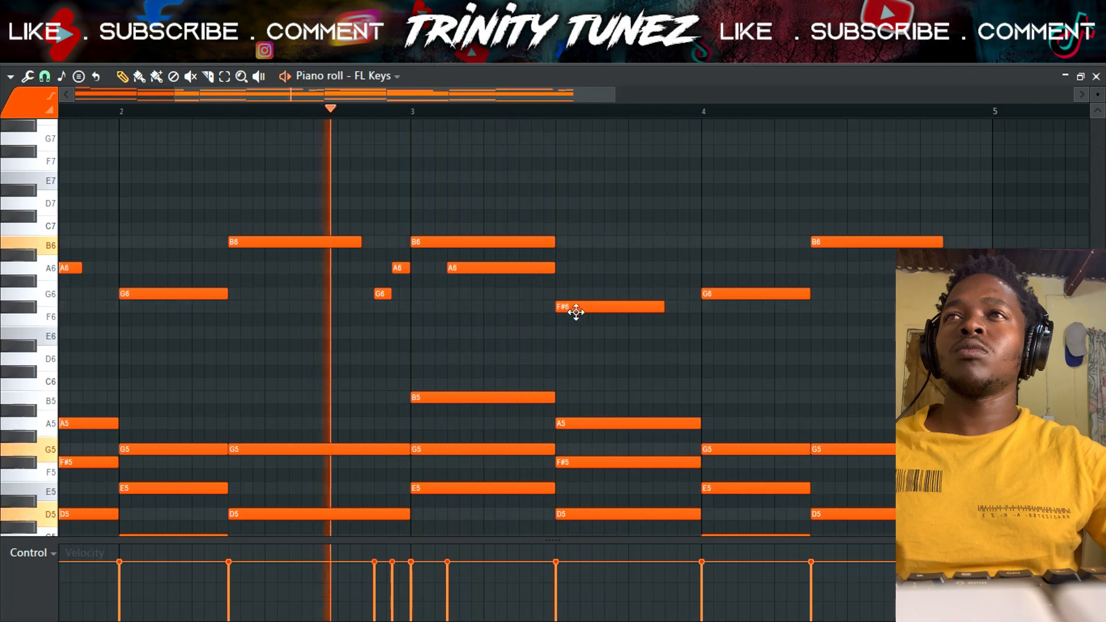
{"action": "key", "text": "space"}
{"action": "left_click_drag", "start_coordinate": [555, 241], "coordinate": [446, 242]}
{"action": "key", "text": "space"}
{"action": "key", "text": "space"}
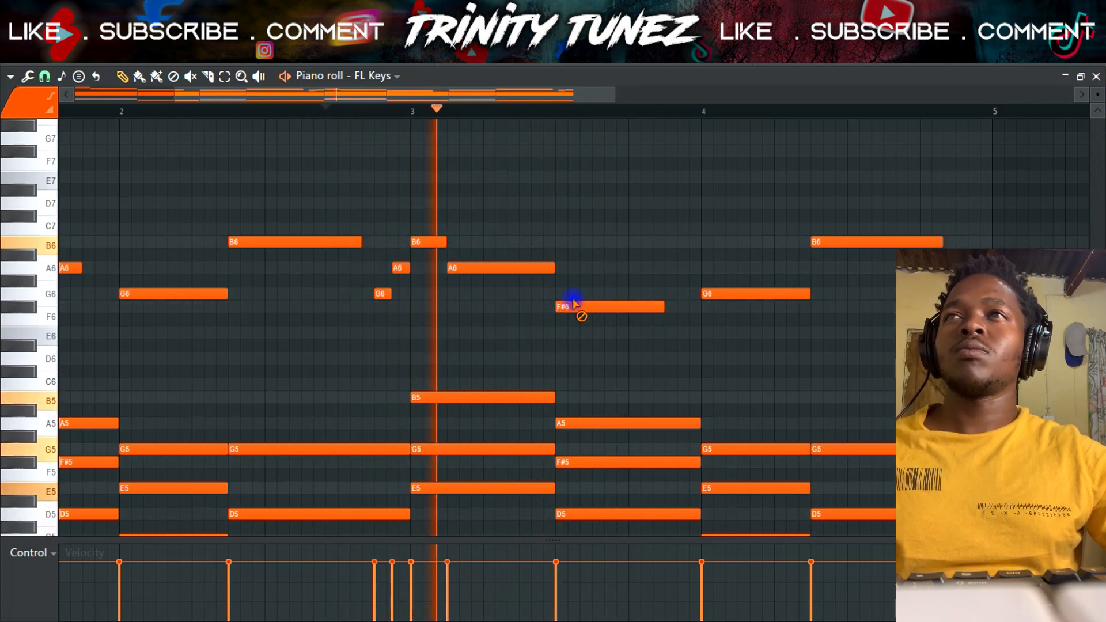
{"action": "key", "text": "space"}
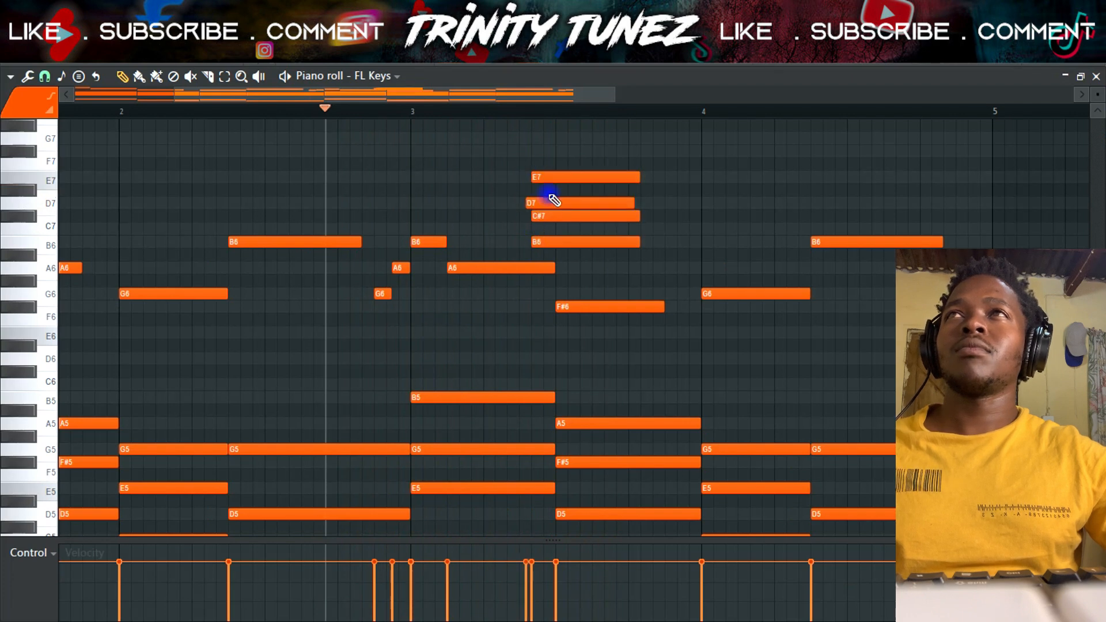
Step: Remove the trial B6, C#7 and E7 notes, and fit the remaining D7 into the last half beat of the repeated first chord
{"action": "right_click", "coordinate": [543, 241]}
{"action": "key", "text": "space"}
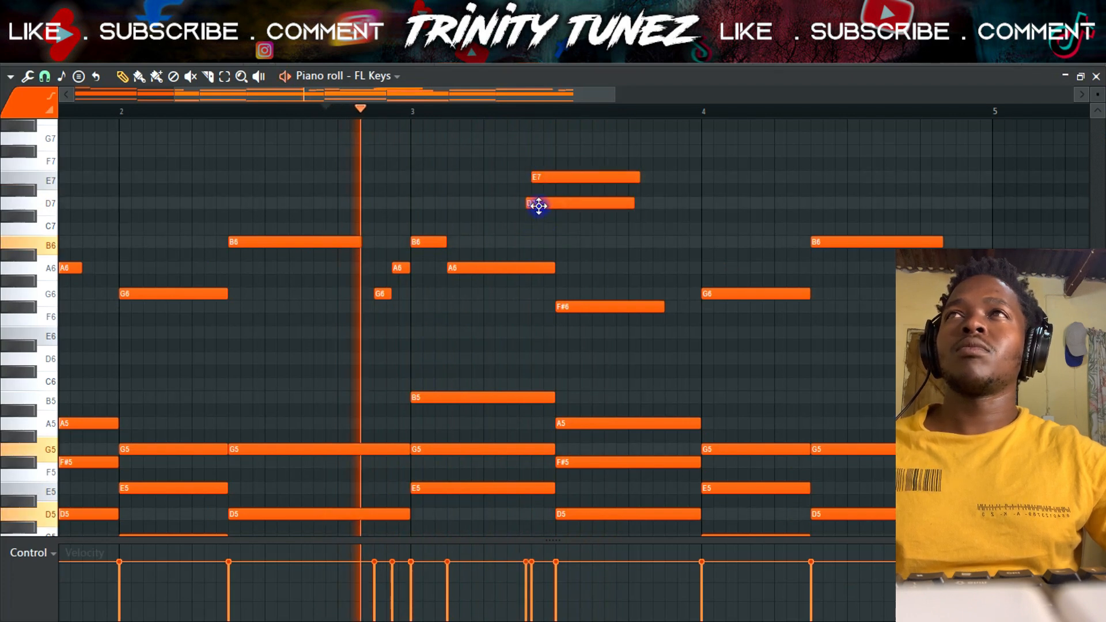
{"action": "right_click", "coordinate": [548, 176]}
{"action": "left_click_drag", "start_coordinate": [570, 203], "coordinate": [613, 202]}
{"action": "key", "text": "space"}
{"action": "key", "text": "space"}
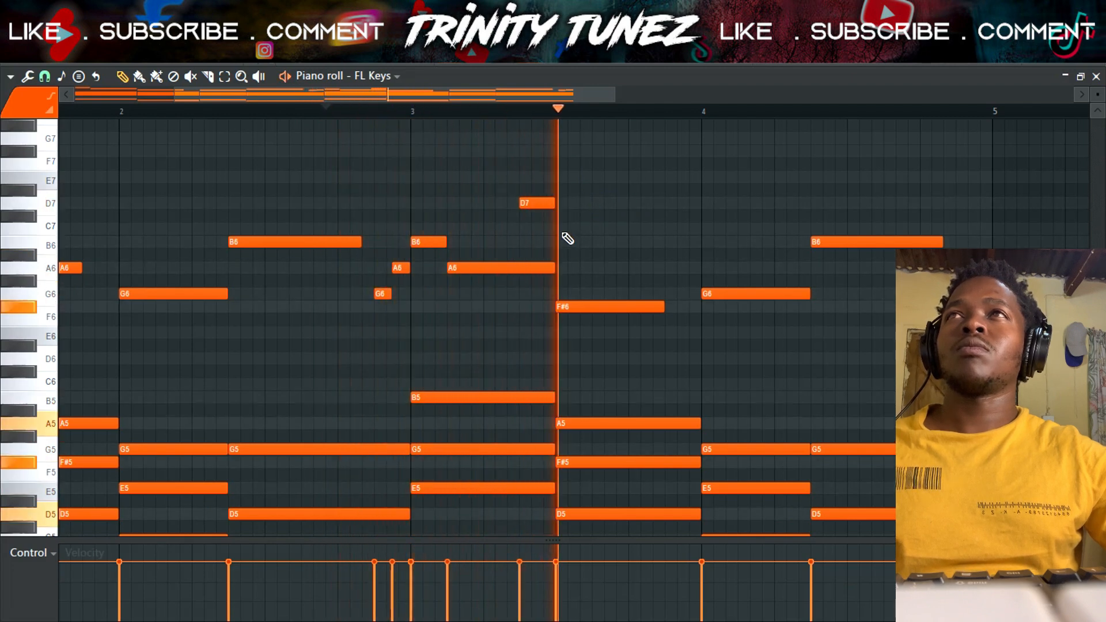
{"action": "key", "text": "space"}
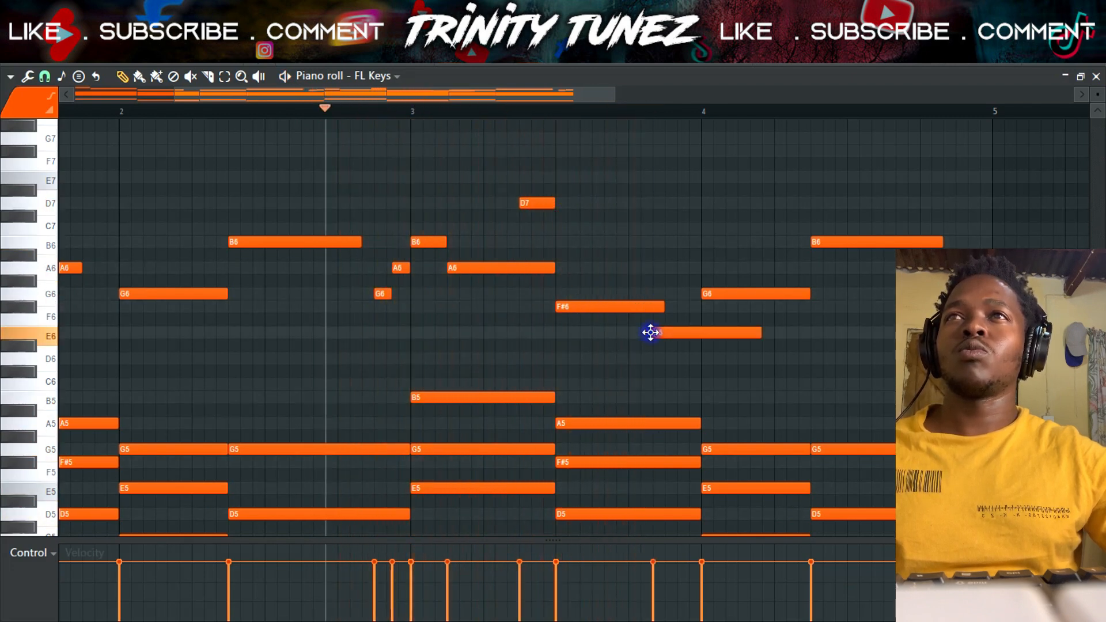
Step: Place an E6 note directly after the F#6, and shorten the preceding A6 to end where D7 begins
{"action": "key", "text": "space"}
{"action": "left_click_drag", "start_coordinate": [723, 333], "coordinate": [735, 332]}
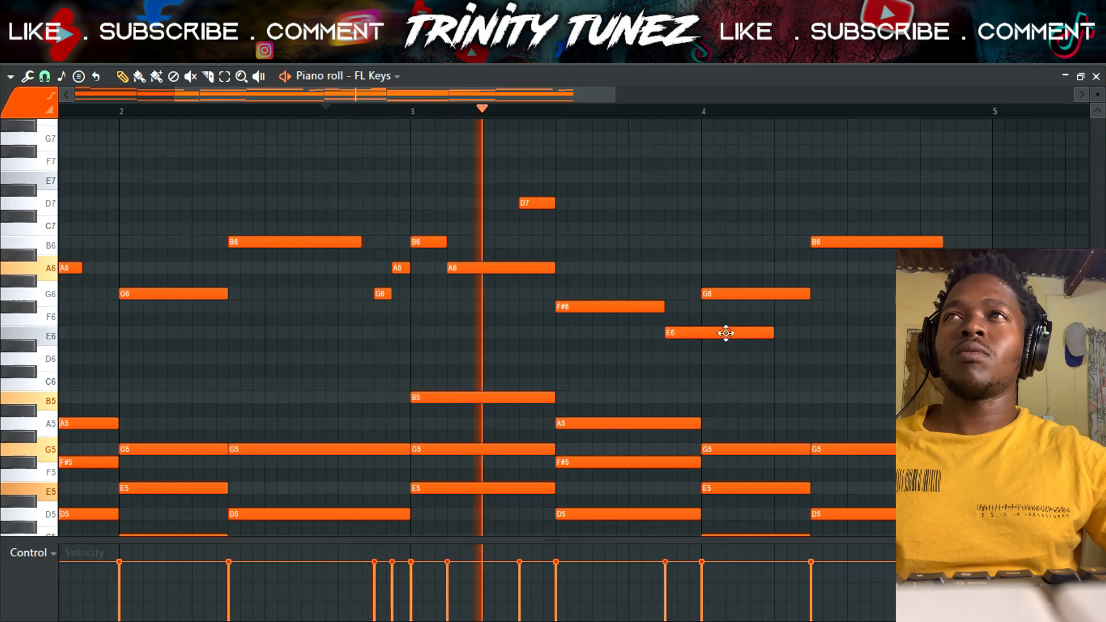
{"action": "left_click_drag", "start_coordinate": [553, 268], "coordinate": [519, 269]}
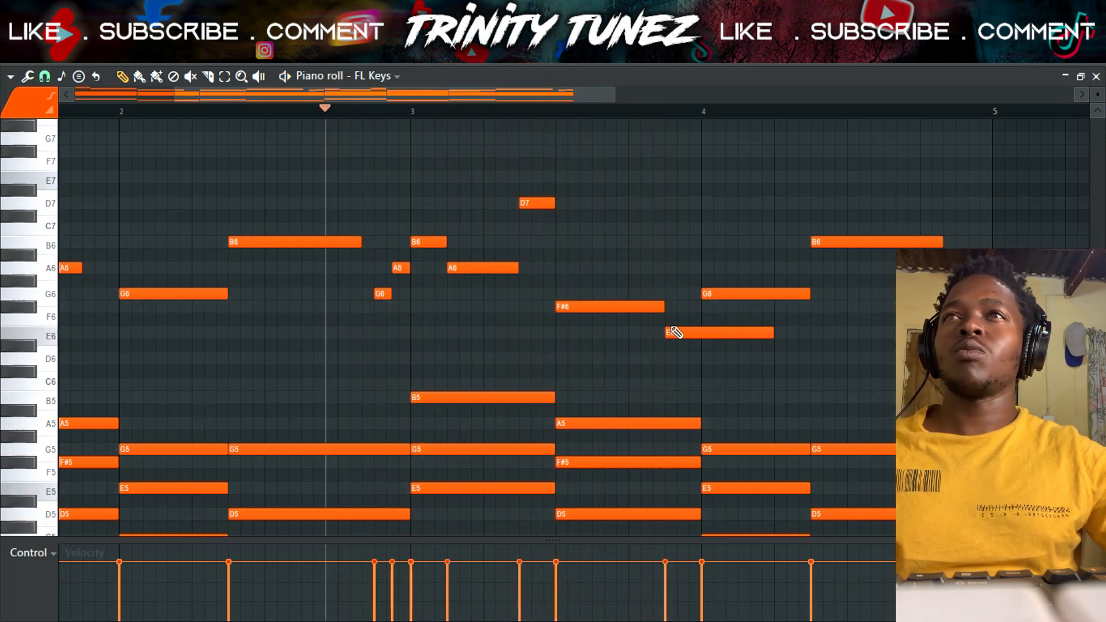
Step: Shorten F#6 to the first half of the repeated second chord, fit E6 into the second half, and play from there
{"action": "left_click_drag", "start_coordinate": [671, 332], "coordinate": [628, 308]}
{"action": "left_click_drag", "start_coordinate": [736, 332], "coordinate": [701, 332]}
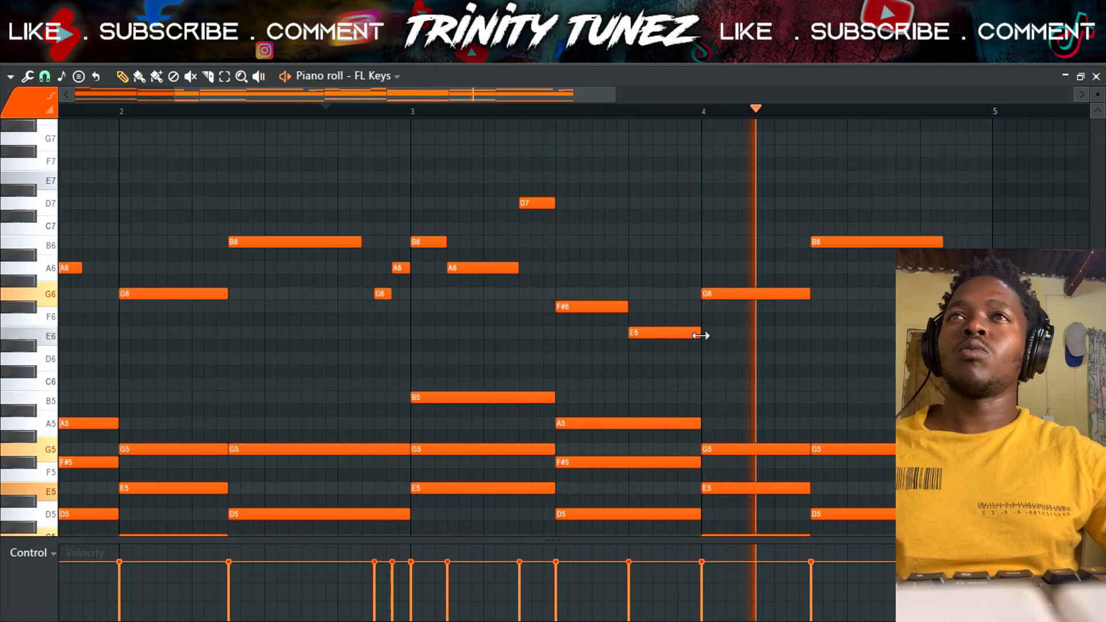
{"action": "left_click", "coordinate": [630, 110]}
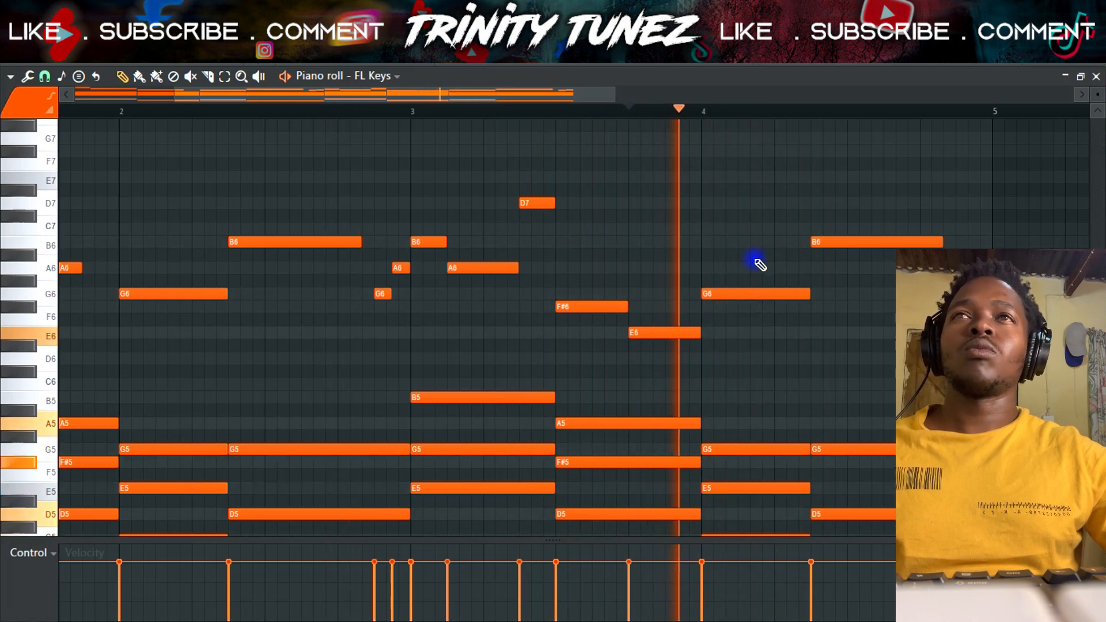
{"action": "key", "text": "space"}
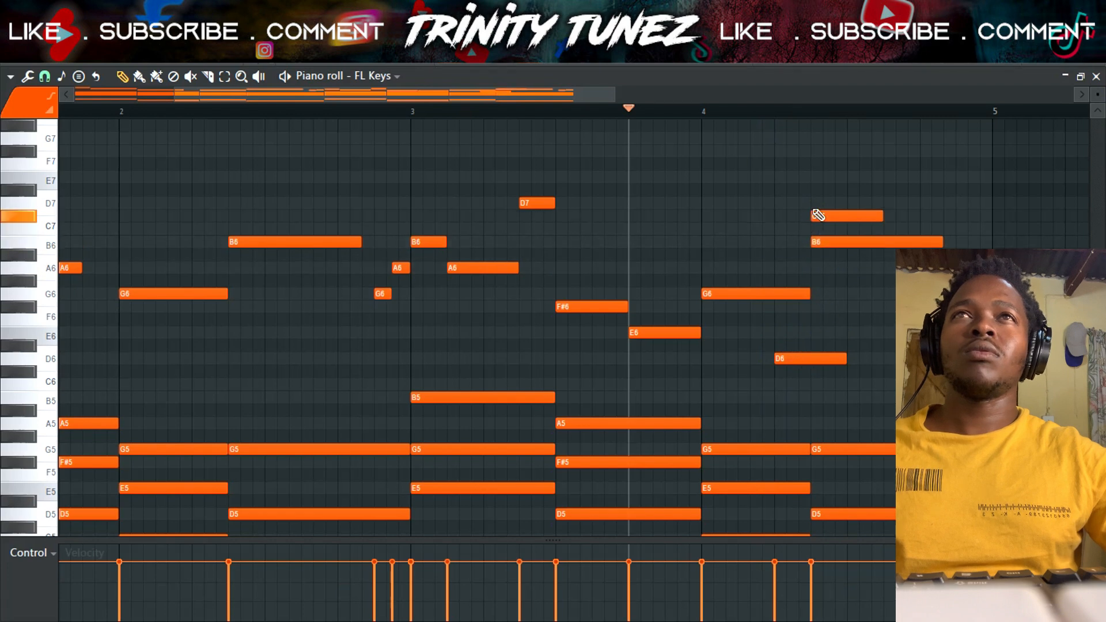
Step: Remove the trial C#7, shorten the repeated third chord's G6 to its first half, and fit D6 into the second half
{"action": "key", "text": "space"}
{"action": "right_click", "coordinate": [818, 215]}
{"action": "left_click_drag", "start_coordinate": [809, 293], "coordinate": [774, 295]}
{"action": "key", "text": "space"}
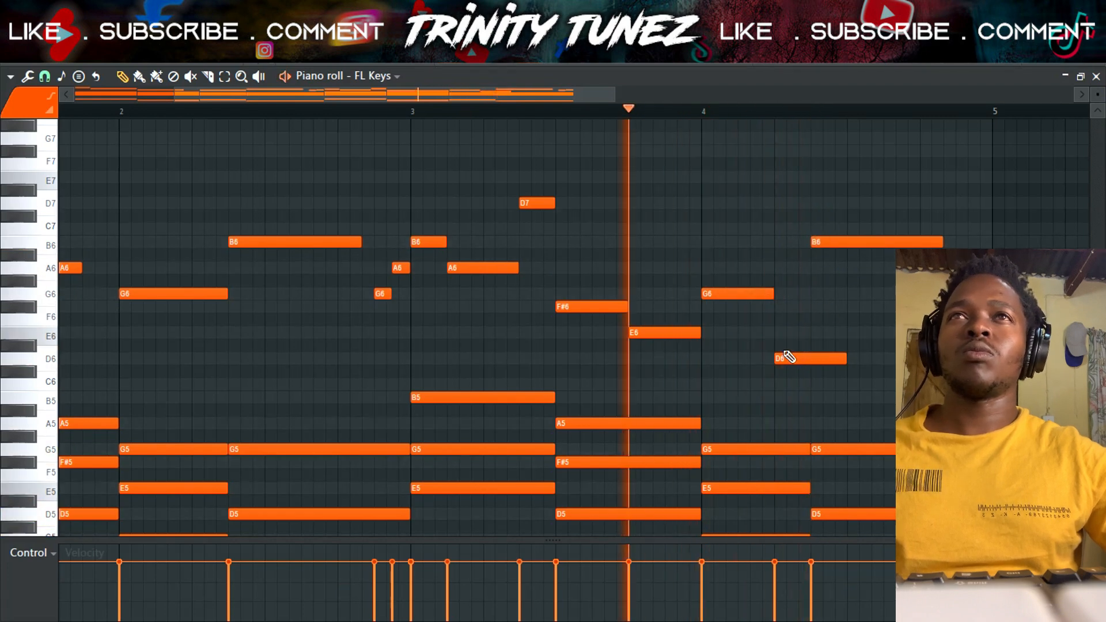
{"action": "mouse_move", "coordinate": [788, 357]}
{"action": "left_mouse_down"}
{"action": "mouse_move", "coordinate": [766, 356]}
{"action": "mouse_move", "coordinate": [808, 357]}
{"action": "left_mouse_up"}
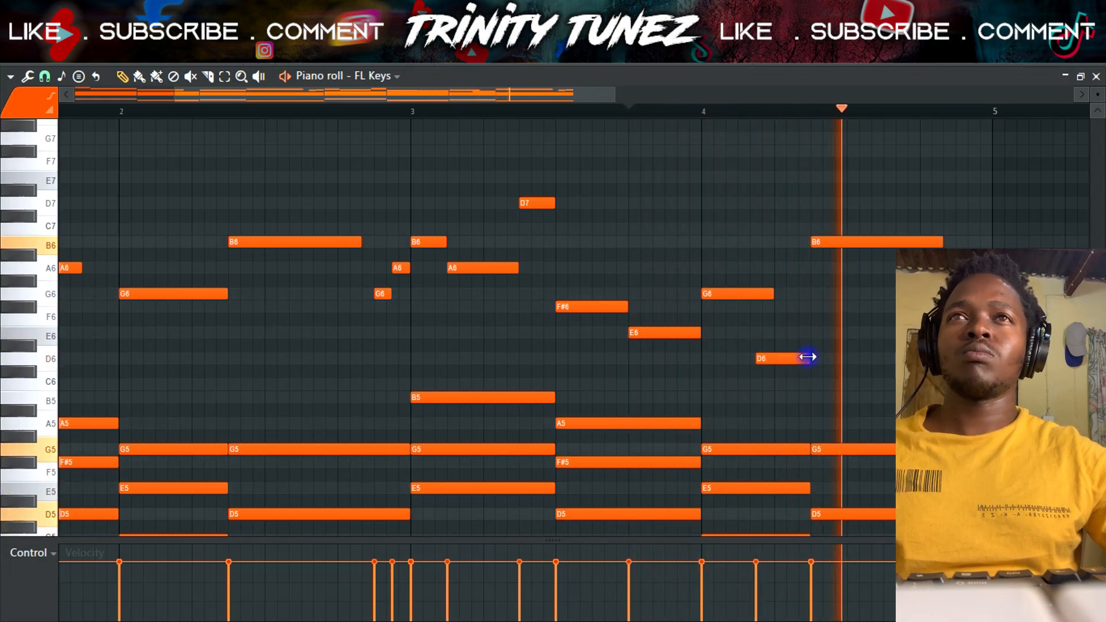
{"action": "scroll", "coordinate": [916, 244], "scroll_direction": "up", "scroll_amount": 1}
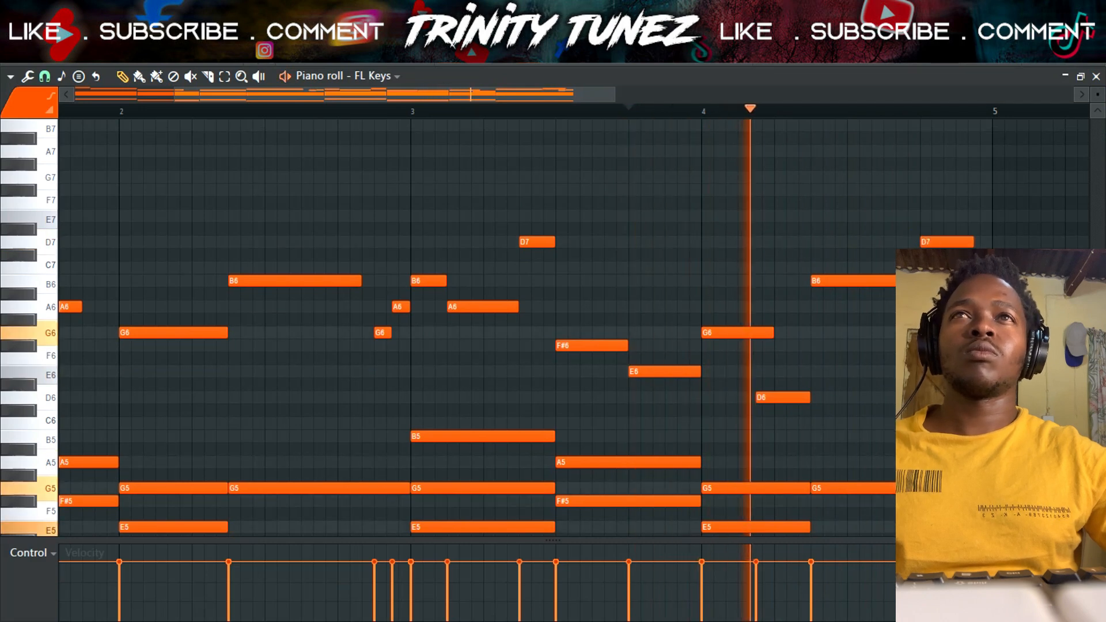
{"action": "left_click_drag", "start_coordinate": [770, 338], "coordinate": [770, 338]}
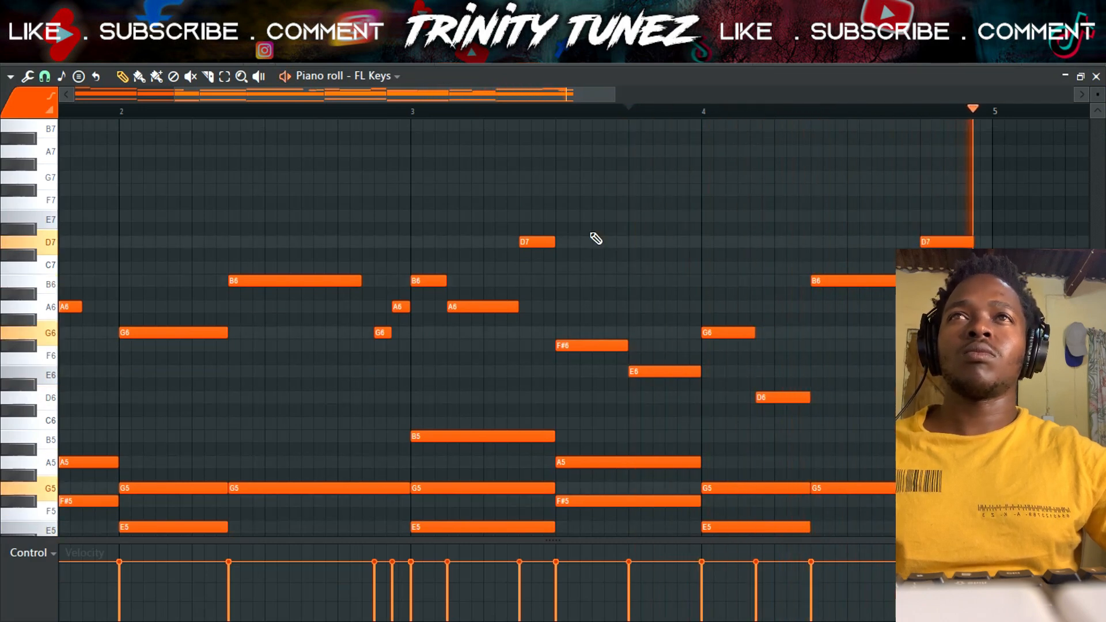
Step: Try F#7 and E7 as harmony notes above the last D7 in bar 4, play them, and remove both
{"action": "left_click_drag", "start_coordinate": [561, 99], "coordinate": [653, 103]}
{"action": "left_click", "coordinate": [775, 240]}
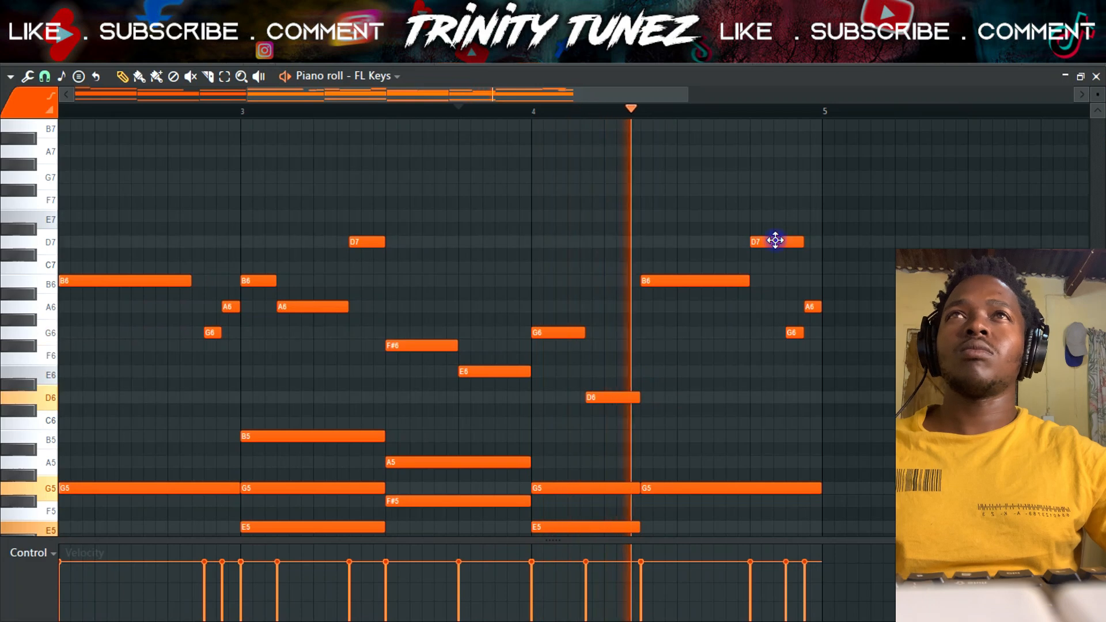
{"action": "key", "text": "space"}
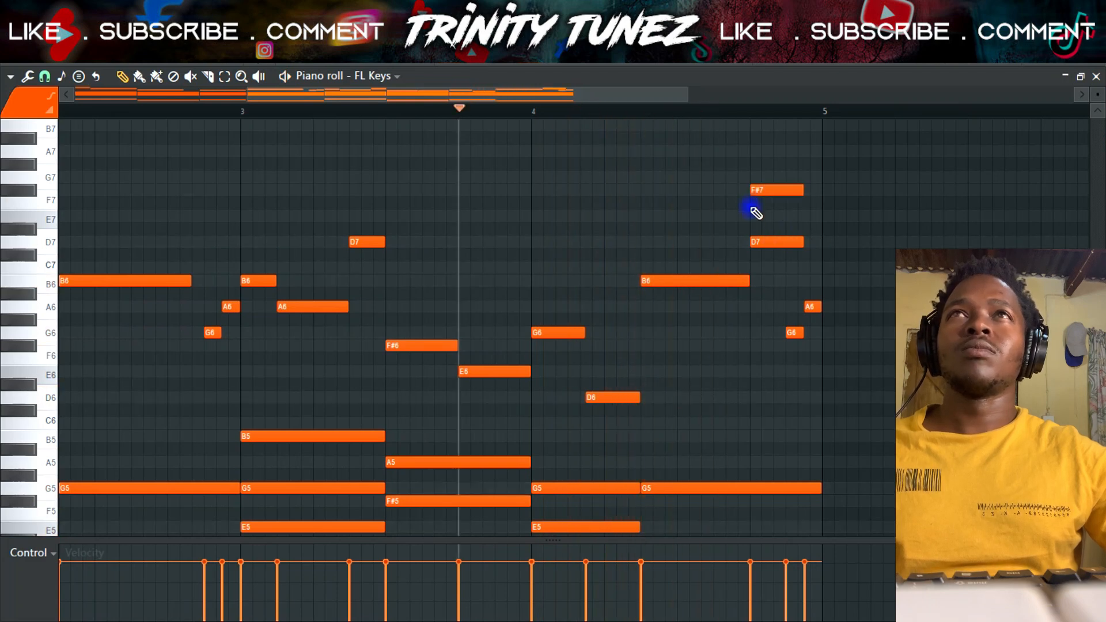
{"action": "double_click", "coordinate": [755, 215]}
{"action": "left_click", "coordinate": [662, 204]}
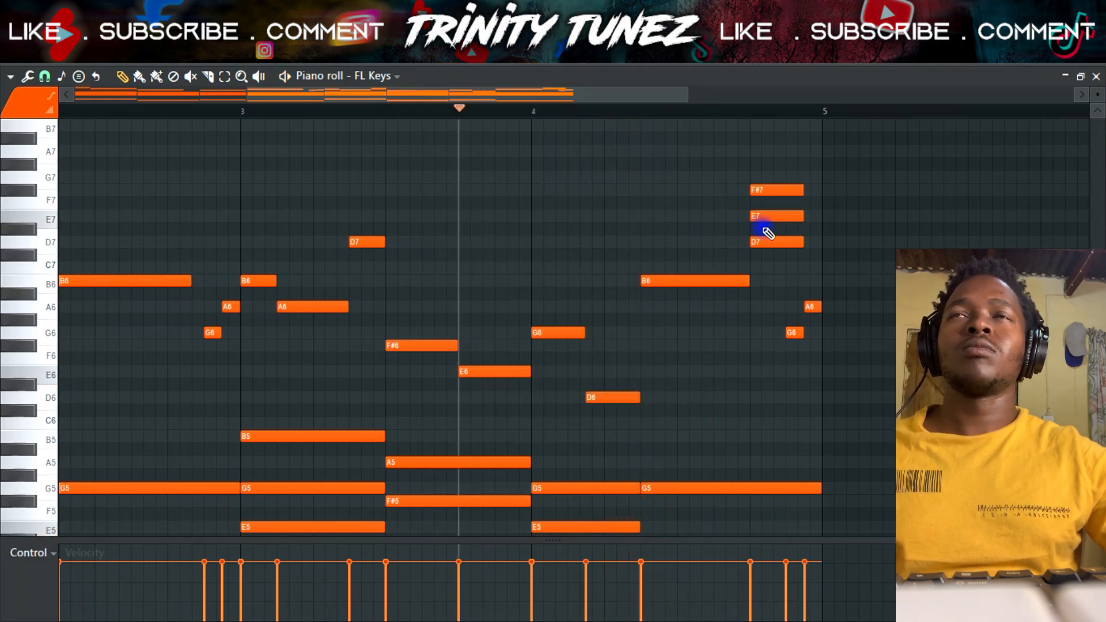
{"action": "key", "text": "space"}
{"action": "right_click", "coordinate": [765, 220]}
{"action": "right_click", "coordinate": [774, 191]}
Step: Add a descending A7, G7, F#7 run above the last D7, with F#7 ending at the close of bar 4, and play it
{"action": "left_click", "coordinate": [787, 178]}
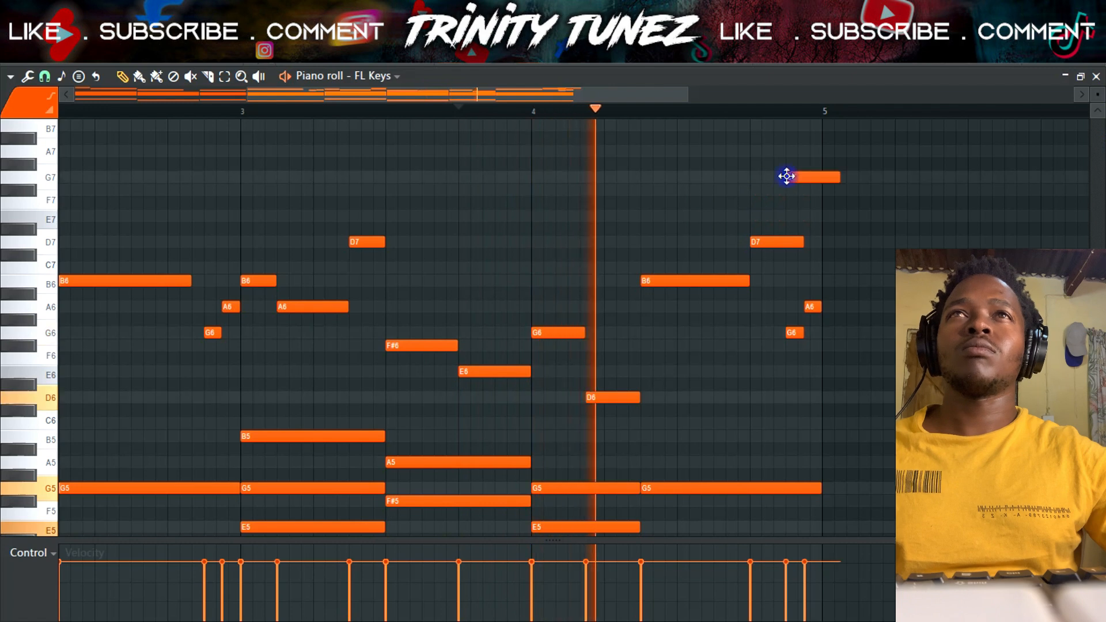
{"action": "left_click", "coordinate": [801, 190]}
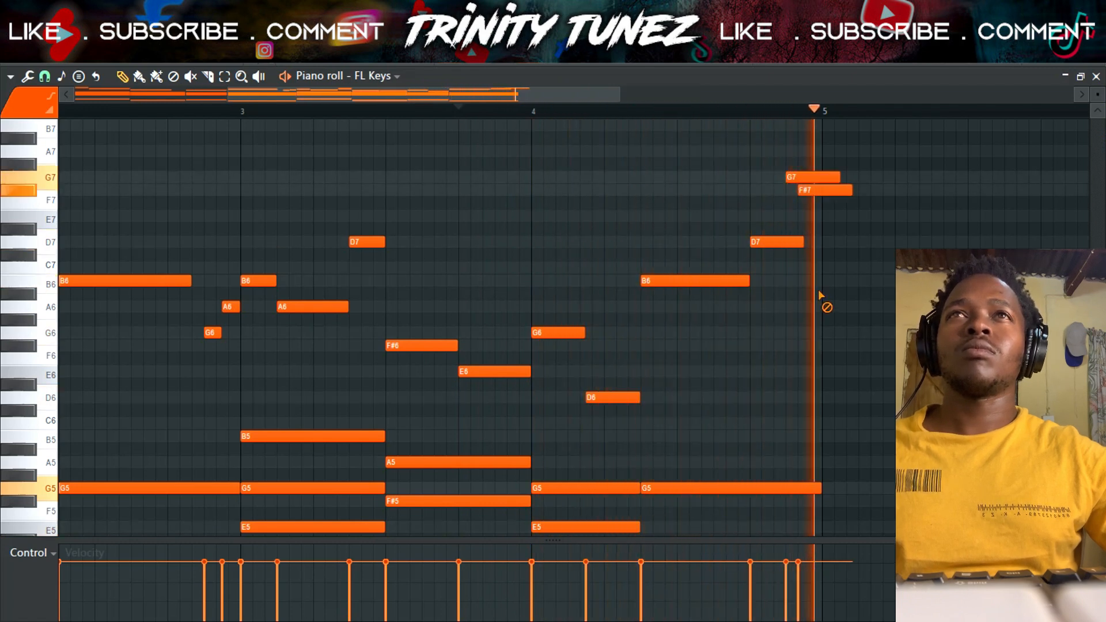
{"action": "left_click_drag", "start_coordinate": [808, 191], "coordinate": [784, 152]}
{"action": "key", "text": "space"}
{"action": "key", "text": "space"}
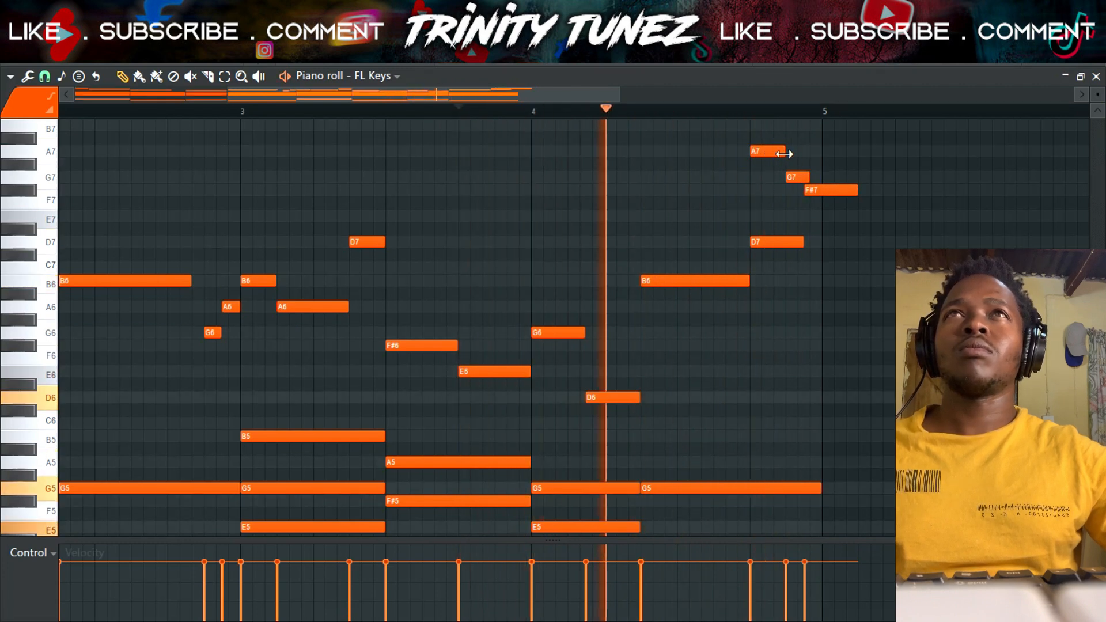
{"action": "left_click_drag", "start_coordinate": [855, 195], "coordinate": [821, 191]}
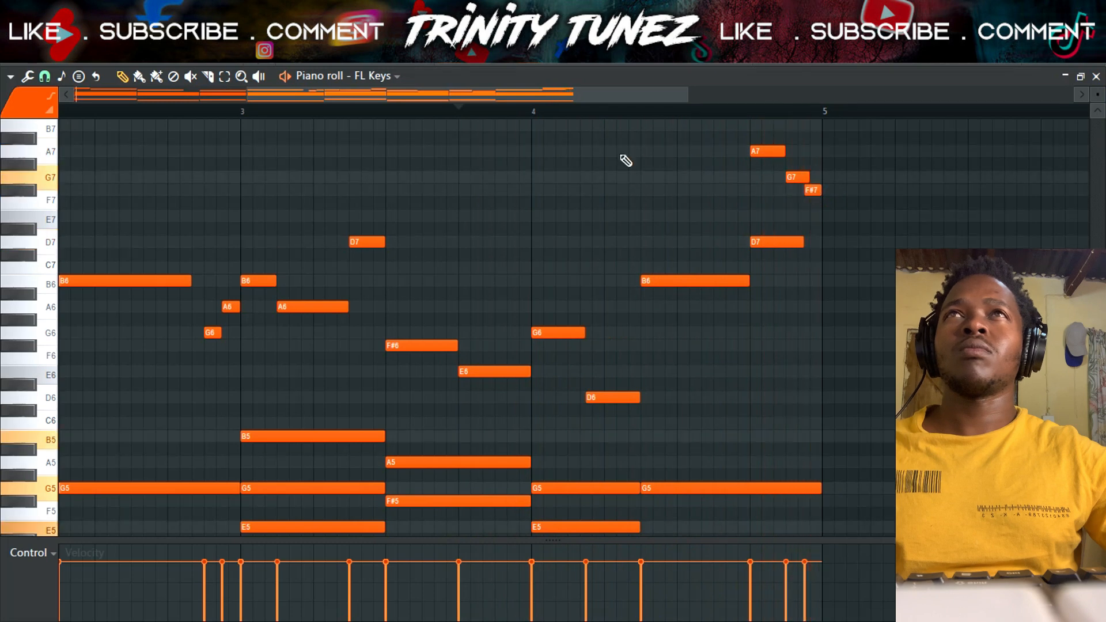
{"action": "key", "text": "space"}
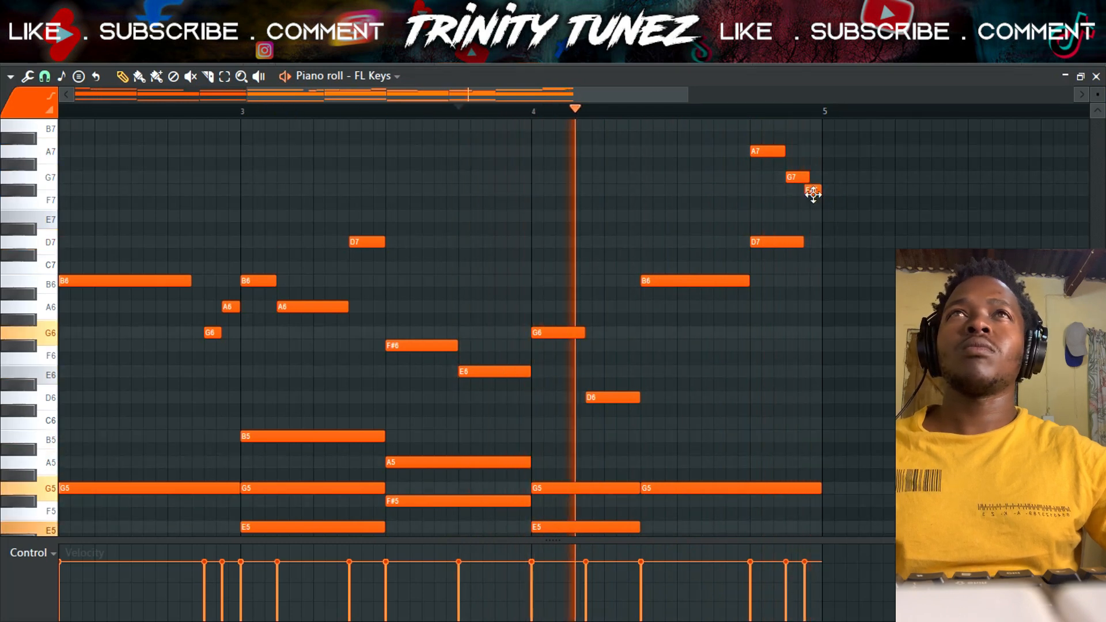
Step: Shorten G7 to where F#7 starts and D7 to match A7, replace the closing G6 and A6 with one longer A6, and play the ending
{"action": "left_click_drag", "start_coordinate": [807, 181], "coordinate": [803, 179]}
{"action": "left_click_drag", "start_coordinate": [803, 242], "coordinate": [784, 242]}
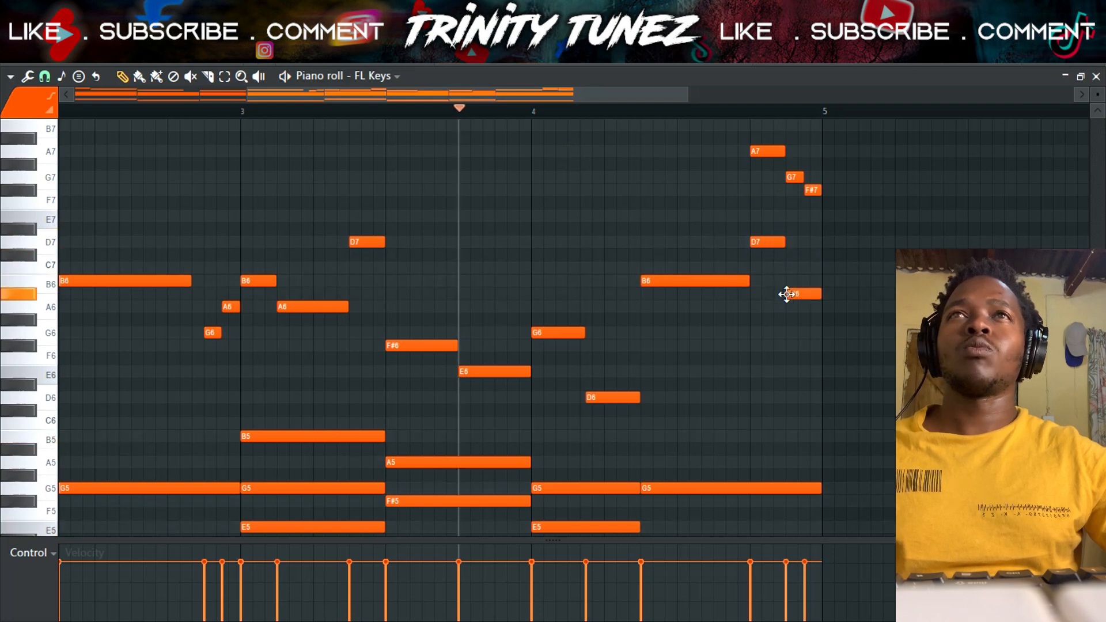
{"action": "key", "text": "space"}
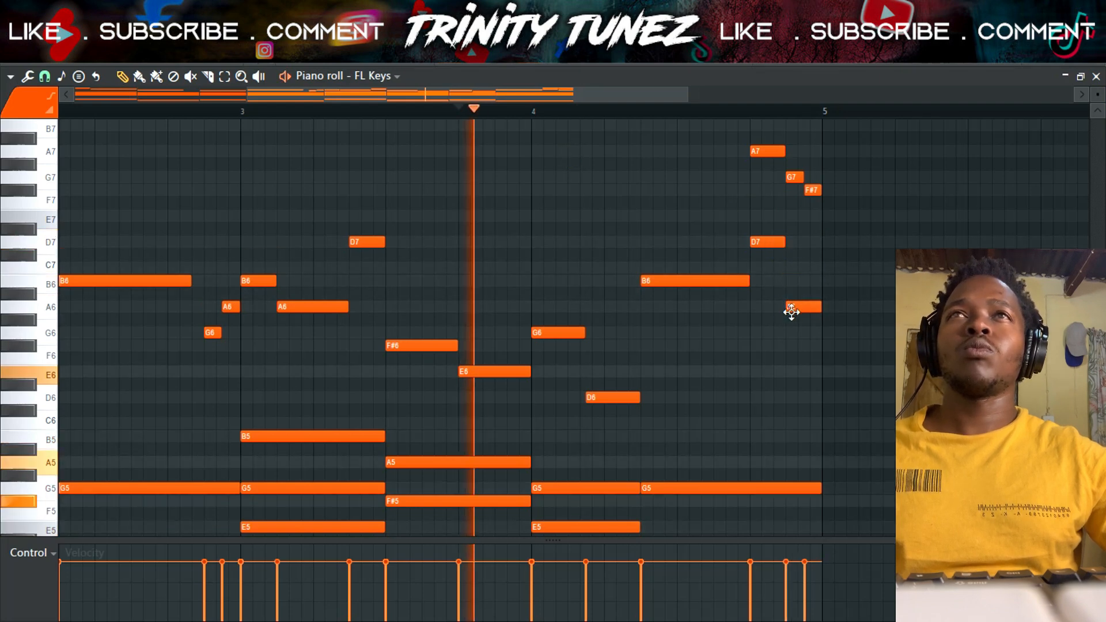
{"action": "left_click", "coordinate": [735, 111]}
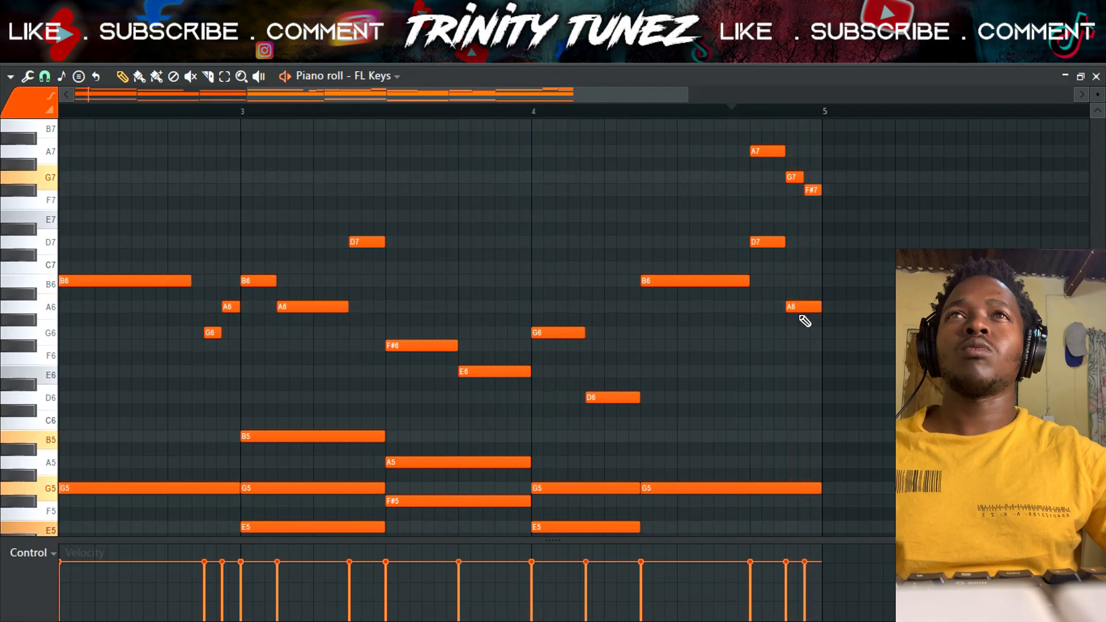
Step: Lengthen the opening G6 melody note to the end of the first chord
{"action": "left_click_drag", "start_coordinate": [432, 94], "coordinate": [78, 147]}
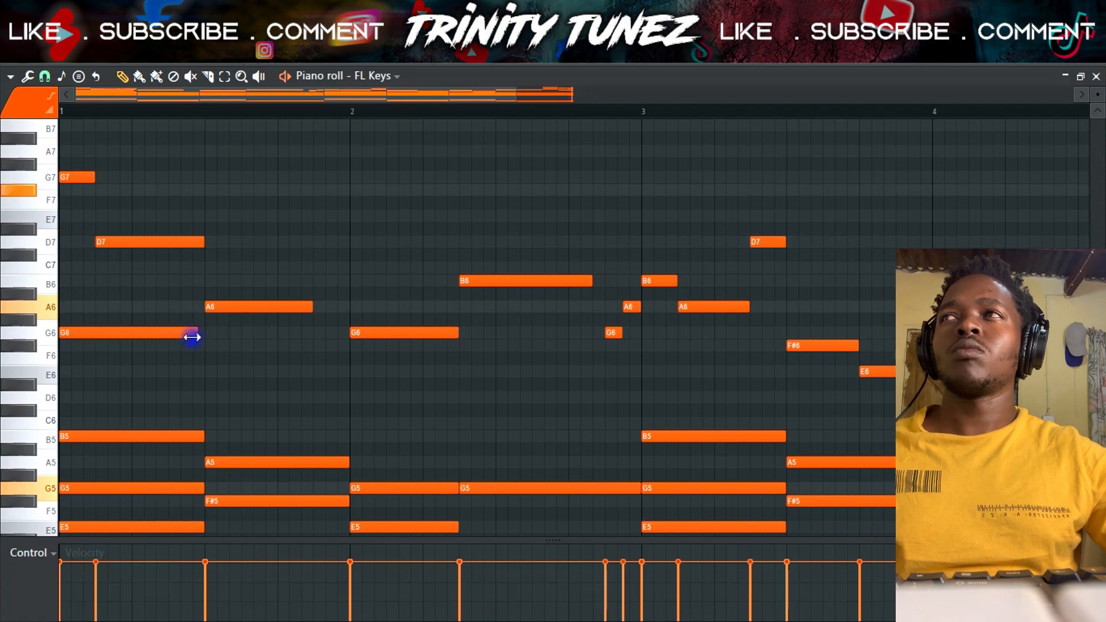
{"action": "left_click_drag", "start_coordinate": [191, 337], "coordinate": [202, 333]}
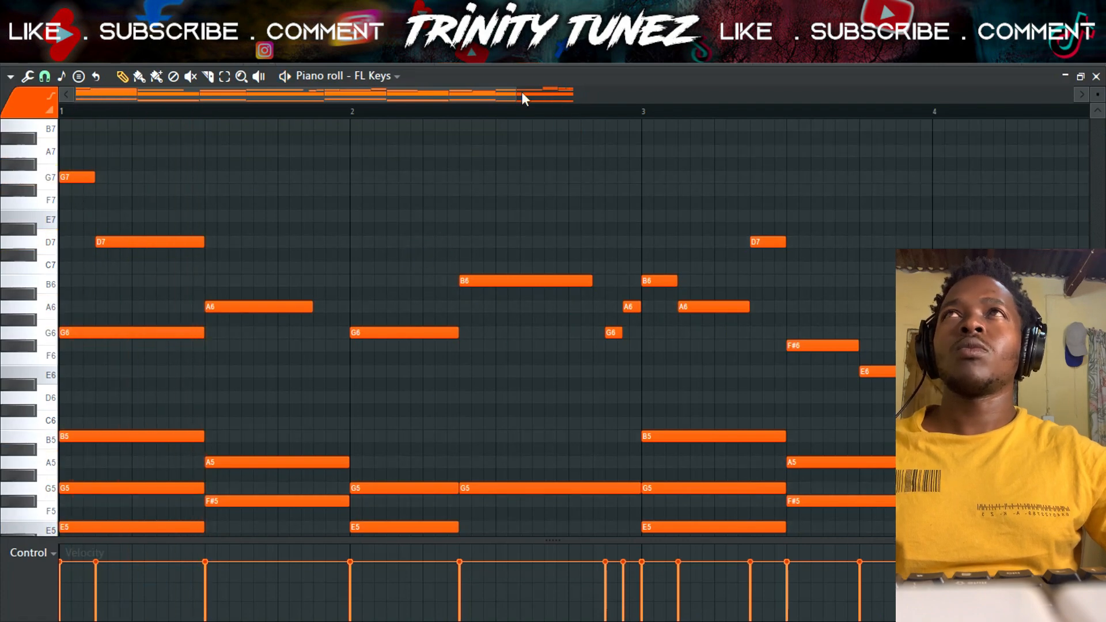
Step: Review the bass, chord and melody notes across all four bars and play the full pattern from the start
{"action": "left_click_drag", "start_coordinate": [516, 101], "coordinate": [727, 101]}
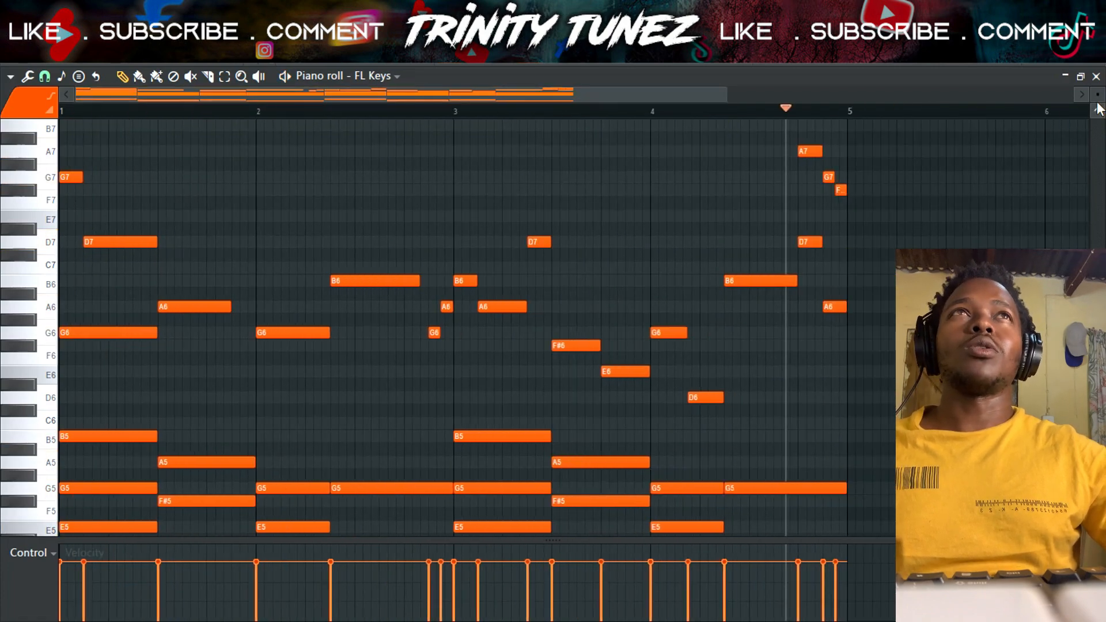
{"action": "left_click_drag", "start_coordinate": [1097, 109], "coordinate": [1097, 173]}
{"action": "scroll", "coordinate": [637, 321], "scroll_direction": "down", "scroll_amount": 5}
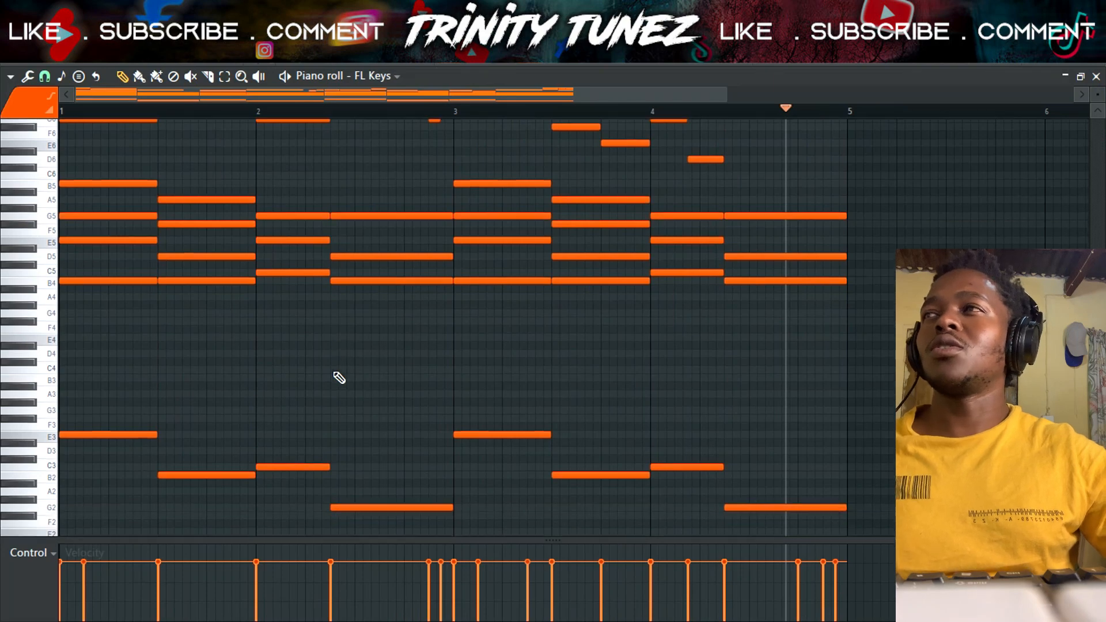
{"action": "scroll", "coordinate": [339, 378], "scroll_direction": "down", "scroll_amount": 1}
{"action": "scroll", "coordinate": [338, 377], "scroll_direction": "up", "scroll_amount": 1}
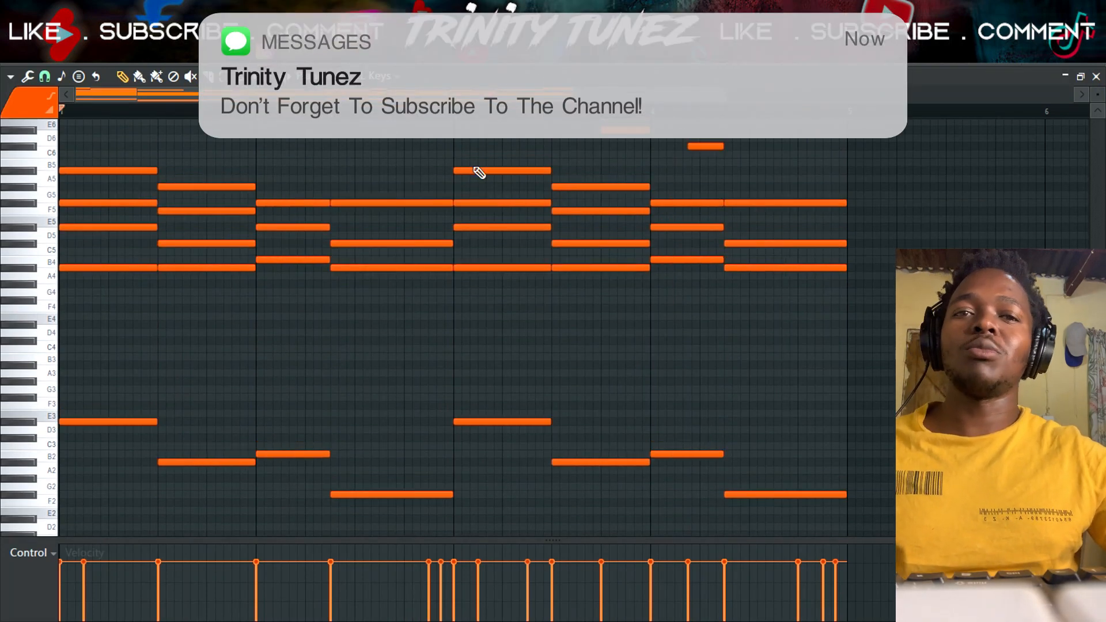
{"action": "scroll", "coordinate": [622, 351], "scroll_direction": "up", "scroll_amount": 3}
{"action": "key", "text": "space"}
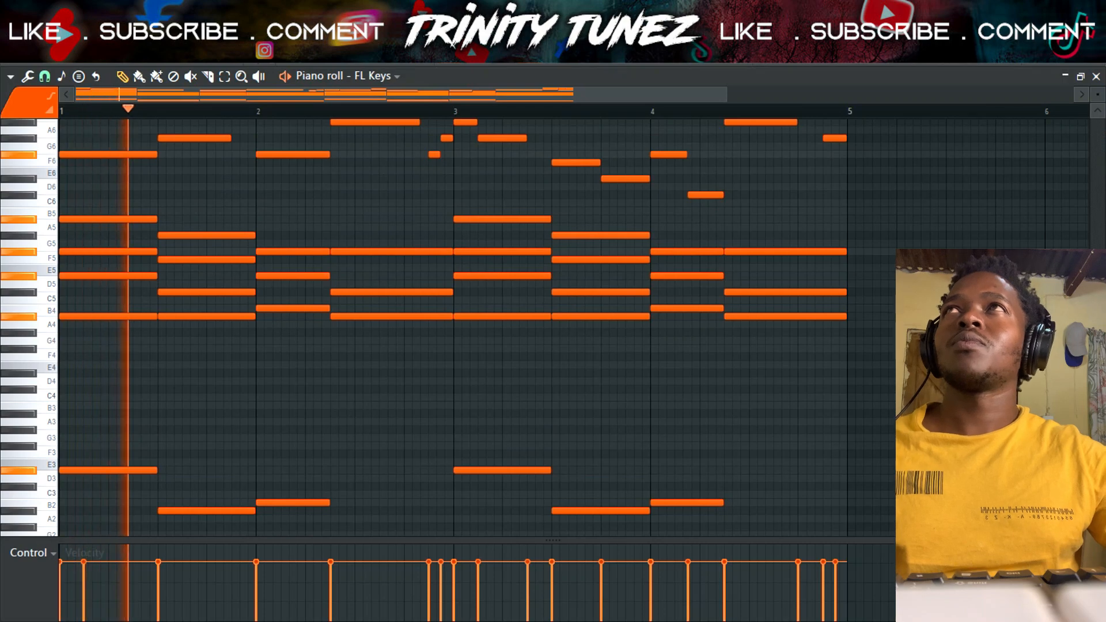
{"action": "scroll", "coordinate": [547, 192], "scroll_direction": "down", "scroll_amount": 1}
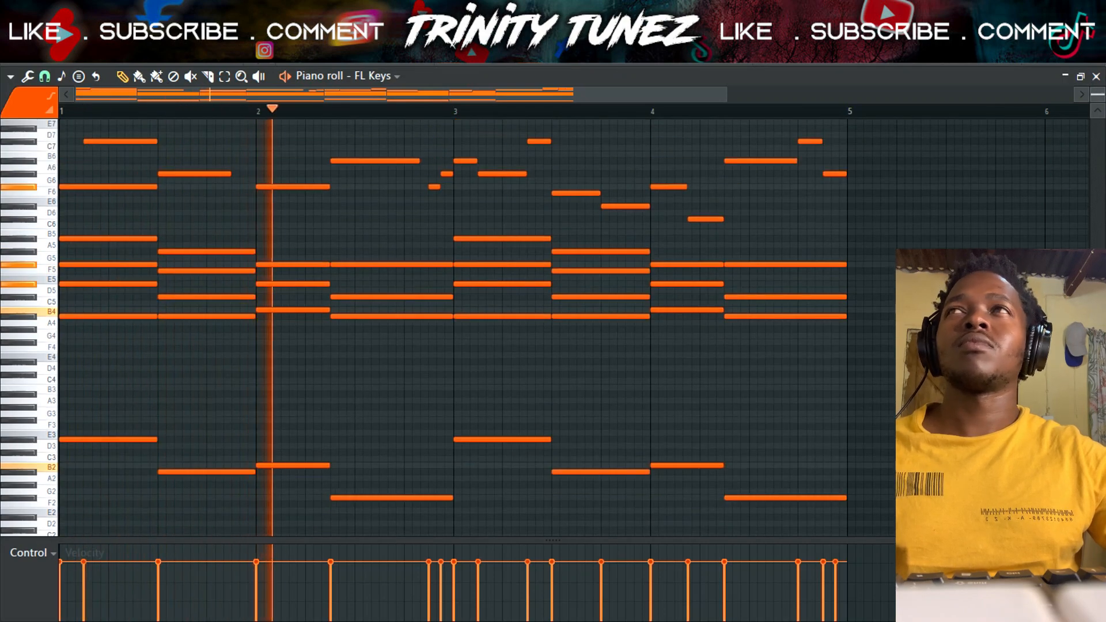
{"action": "scroll", "coordinate": [449, 328], "scroll_direction": "up", "scroll_amount": 5}
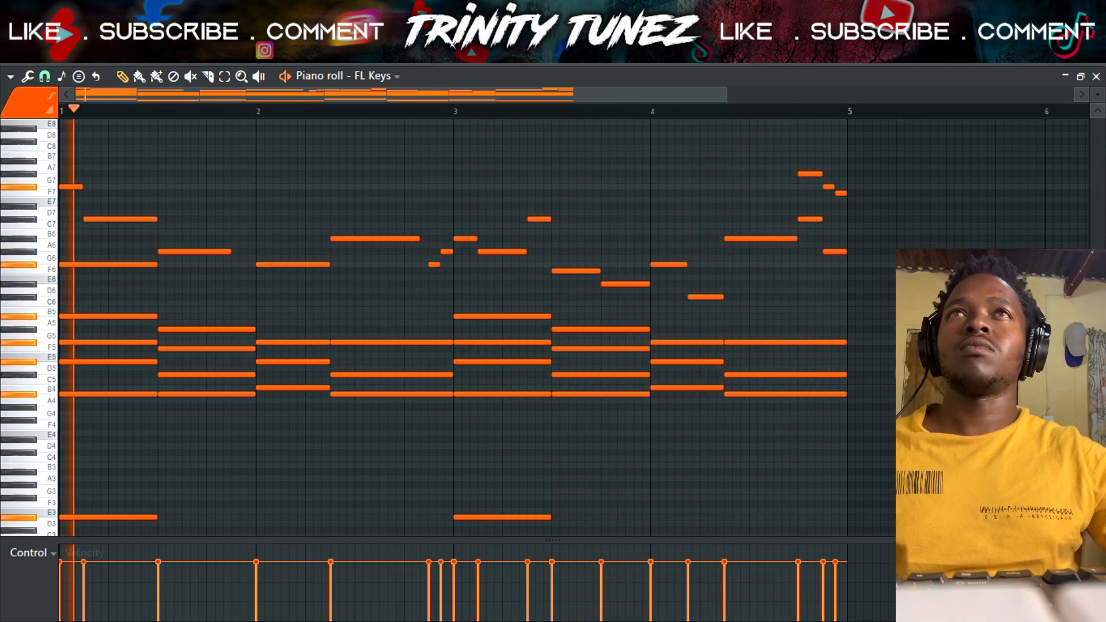
{"action": "key", "text": "space"}
{"action": "scroll", "coordinate": [607, 348], "scroll_direction": "down", "scroll_amount": 3}
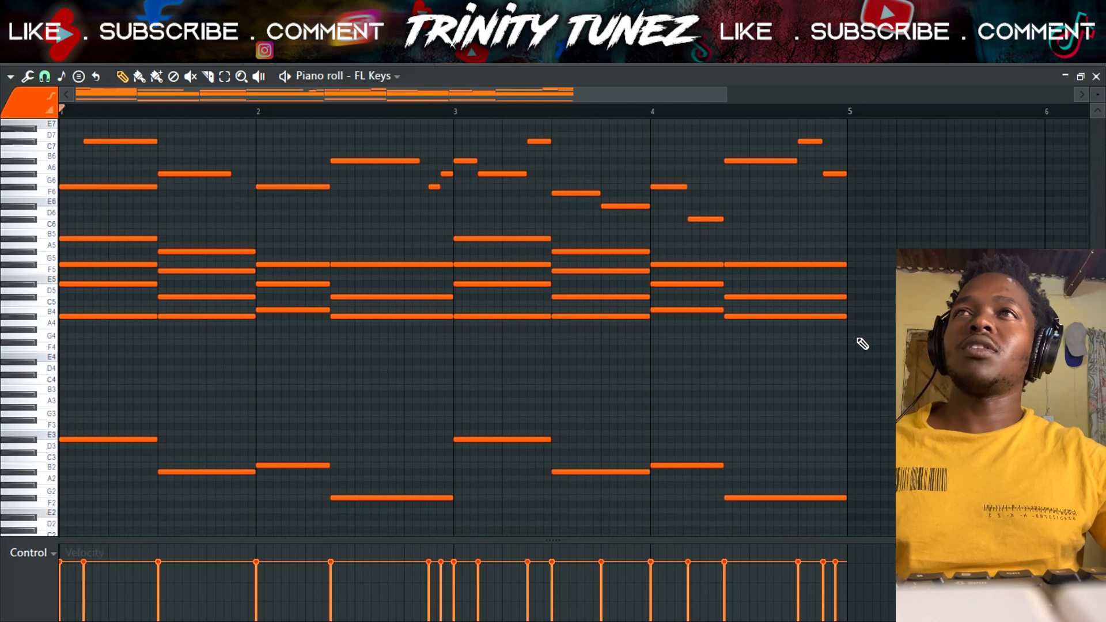
Step: Try strumming all the middle chord notes, without bass and melody, using a small start-time strength in the Strumizer
{"action": "left_click_drag", "start_coordinate": [862, 343], "coordinate": [66, 235]}
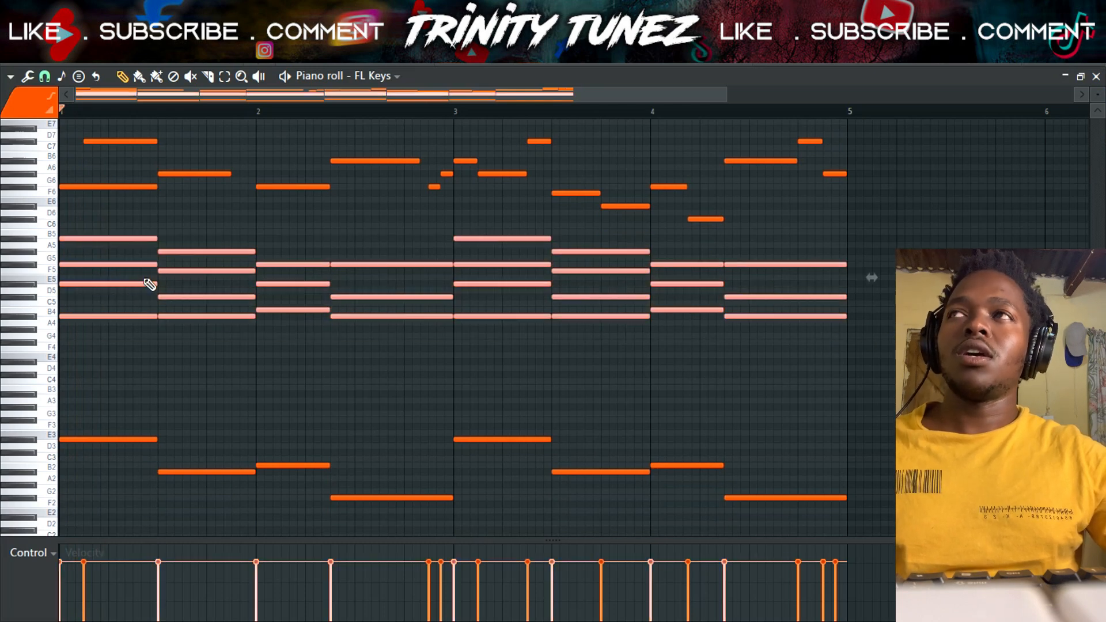
{"action": "key", "text": "alt+s"}
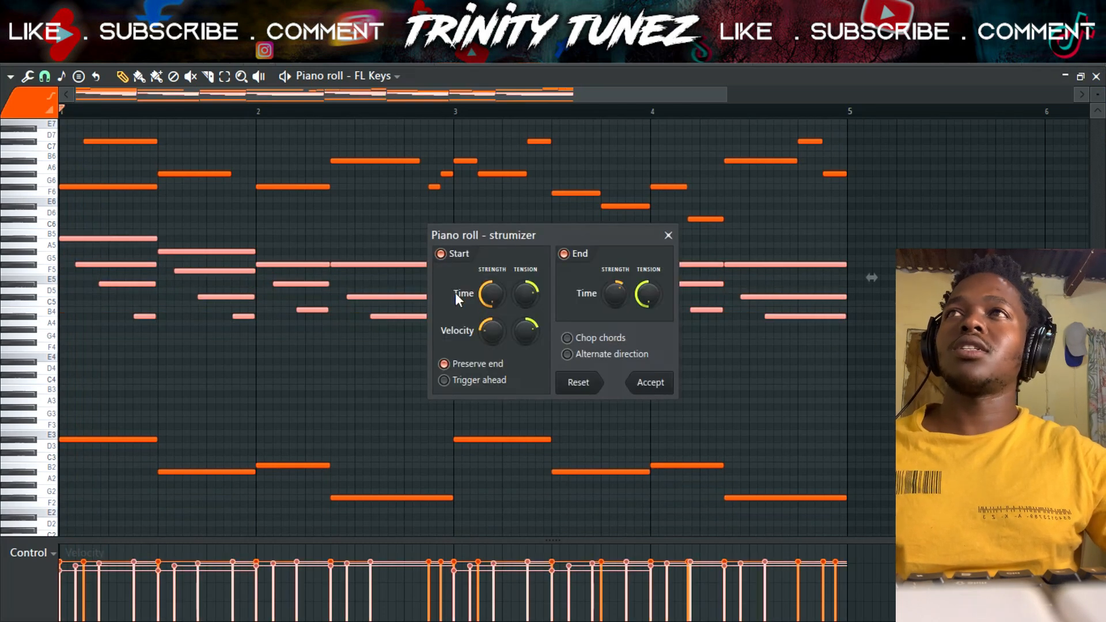
{"action": "left_click_drag", "start_coordinate": [492, 295], "coordinate": [492, 242]}
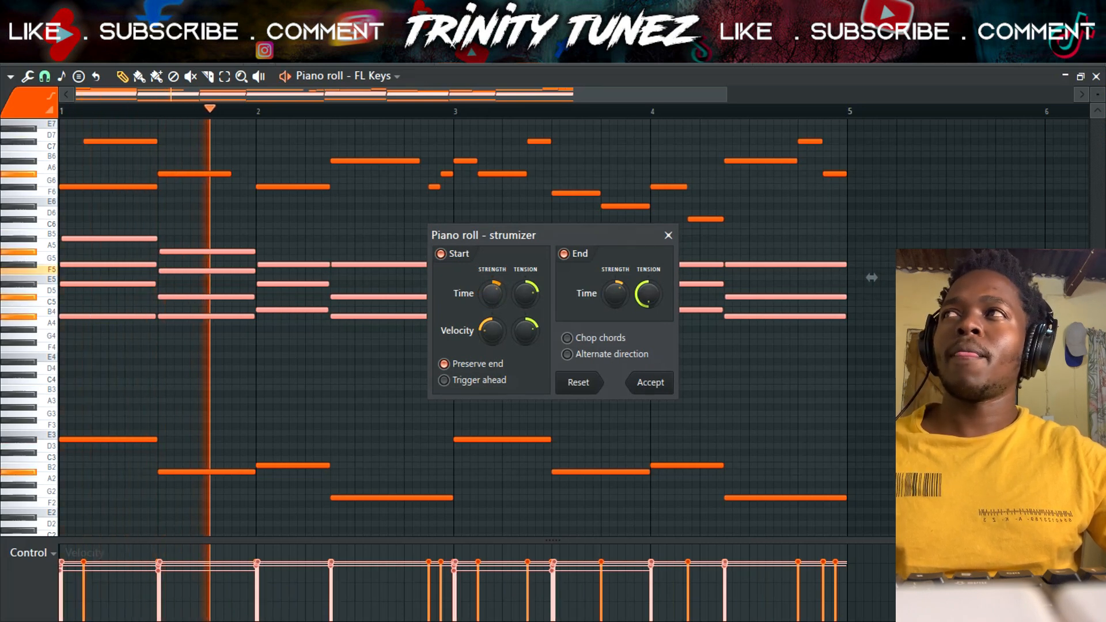
{"action": "left_click", "coordinate": [668, 235]}
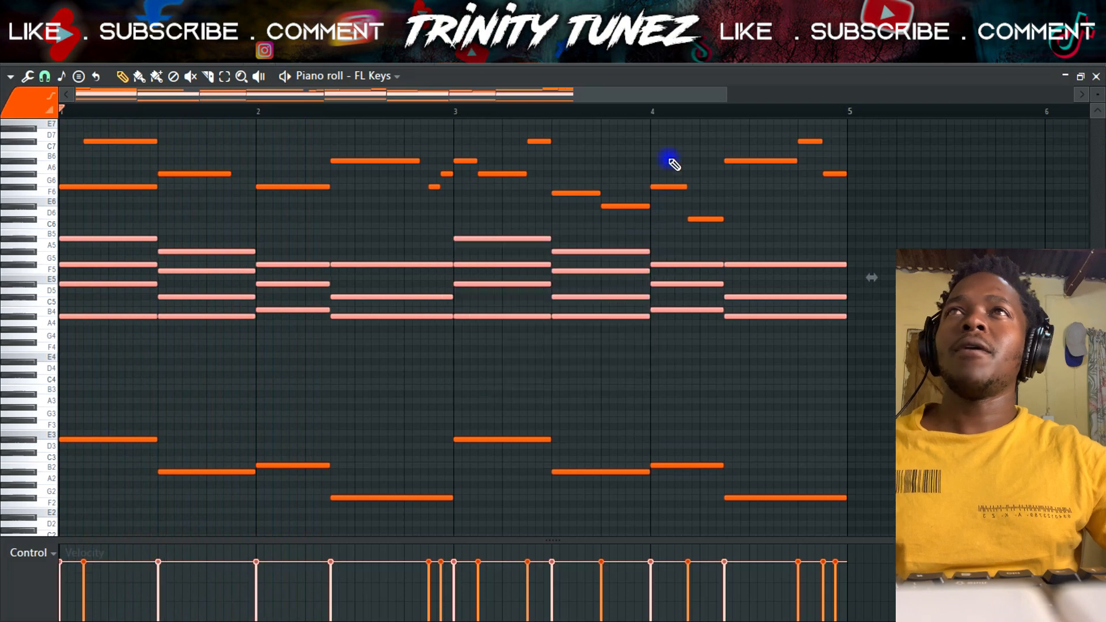
Step: Try strumming only the first chord's B4, E5, G5 and B5 notes from low to high with a reduced start-time strength
{"action": "left_click_drag", "start_coordinate": [727, 97], "coordinate": [738, 176]}
{"action": "left_click_drag", "start_coordinate": [737, 94], "coordinate": [305, 149]}
{"action": "left_click_drag", "start_coordinate": [205, 234], "coordinate": [163, 426]}
{"action": "key", "text": "alt+s"}
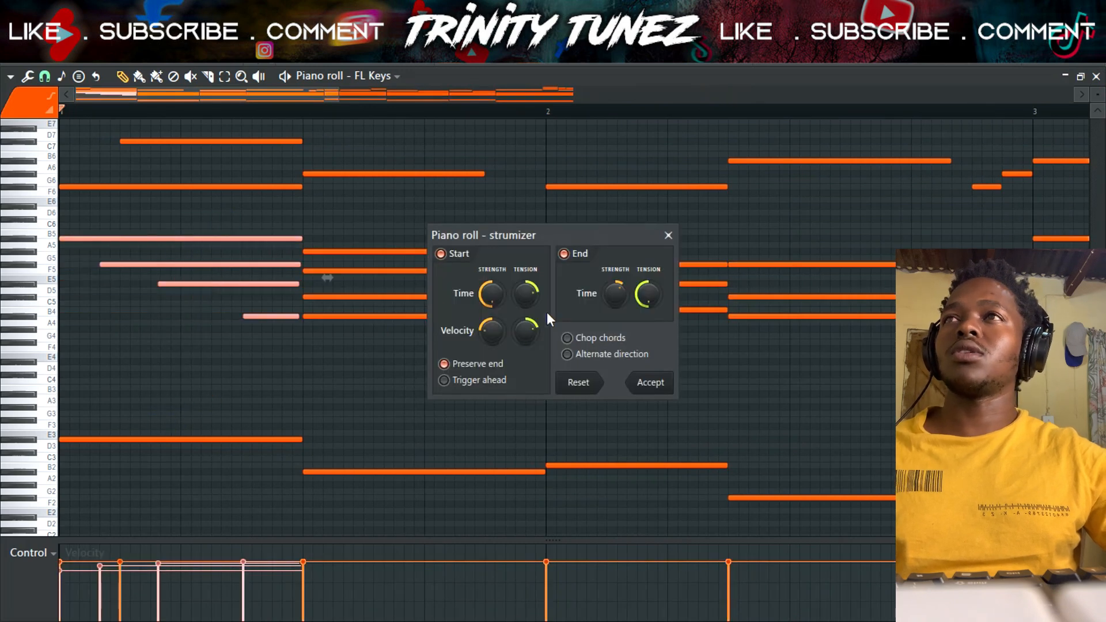
{"action": "left_click_drag", "start_coordinate": [491, 294], "coordinate": [491, 311]}
{"action": "left_click_drag", "start_coordinate": [479, 243], "coordinate": [459, 157]}
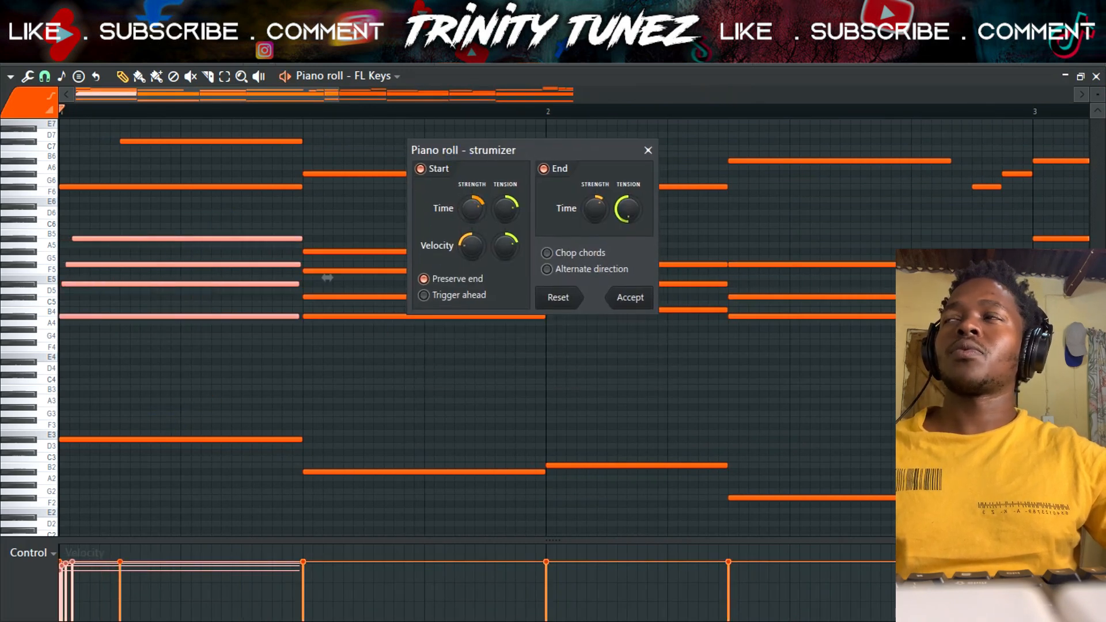
{"action": "key", "text": "space"}
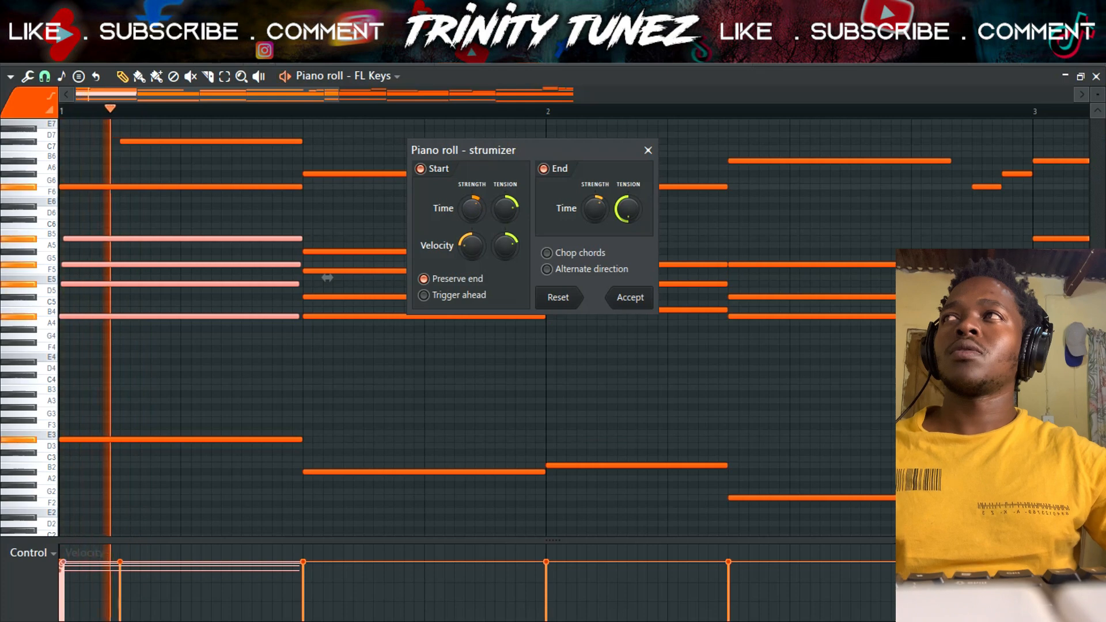
{"action": "left_click", "coordinate": [647, 151]}
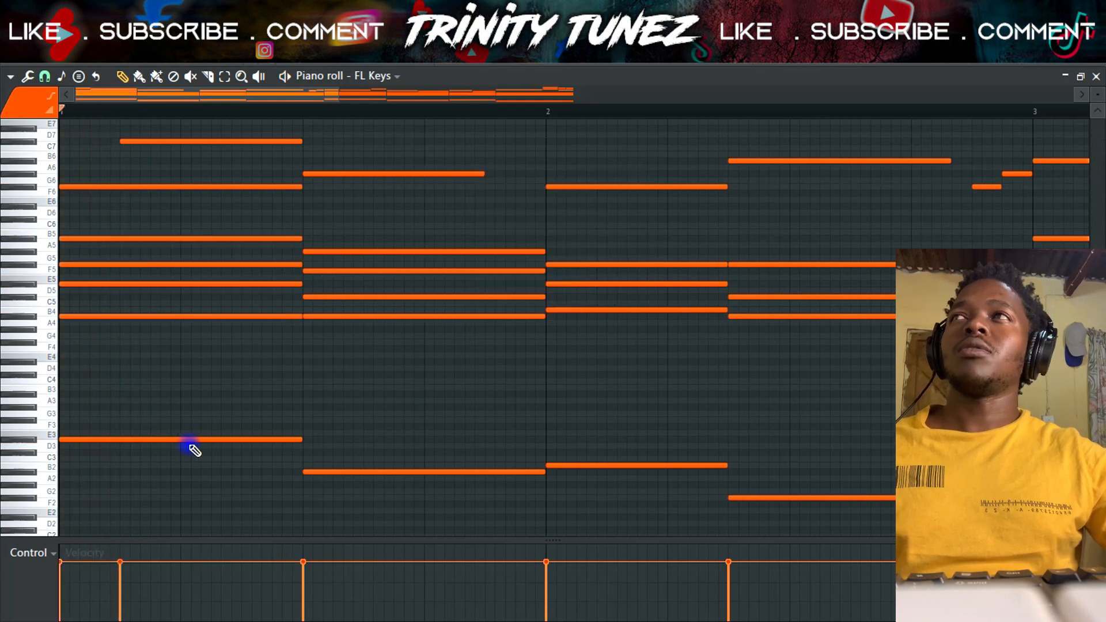
Step: Strum the first chord together with its melody notes, excluding the bass, using an increased start-time strength in the Strumizer
{"action": "scroll", "coordinate": [254, 187], "scroll_direction": "up", "scroll_amount": 3}
{"action": "left_click_drag", "start_coordinate": [257, 396], "coordinate": [94, 137]}
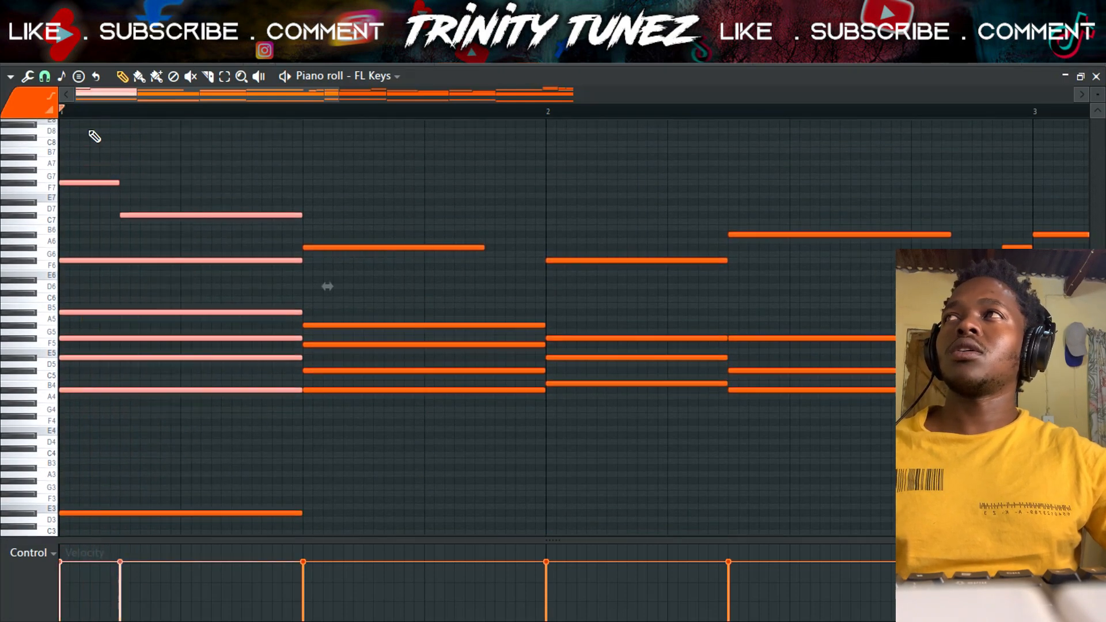
{"action": "key", "text": "alt+s"}
{"action": "key", "text": "space"}
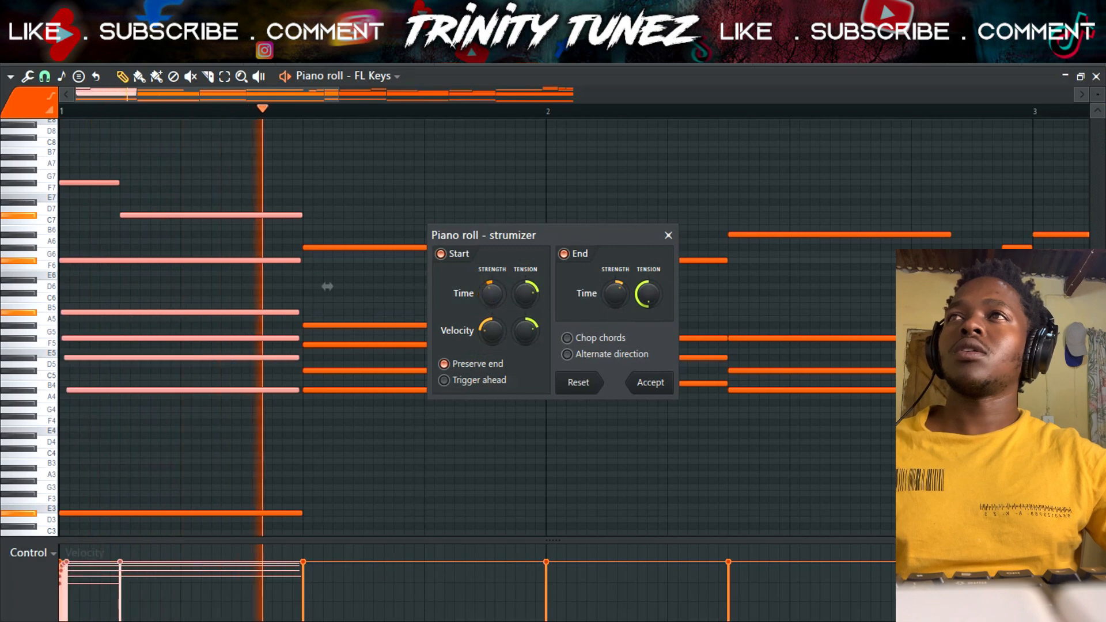
{"action": "left_click_drag", "start_coordinate": [485, 301], "coordinate": [486, 288]}
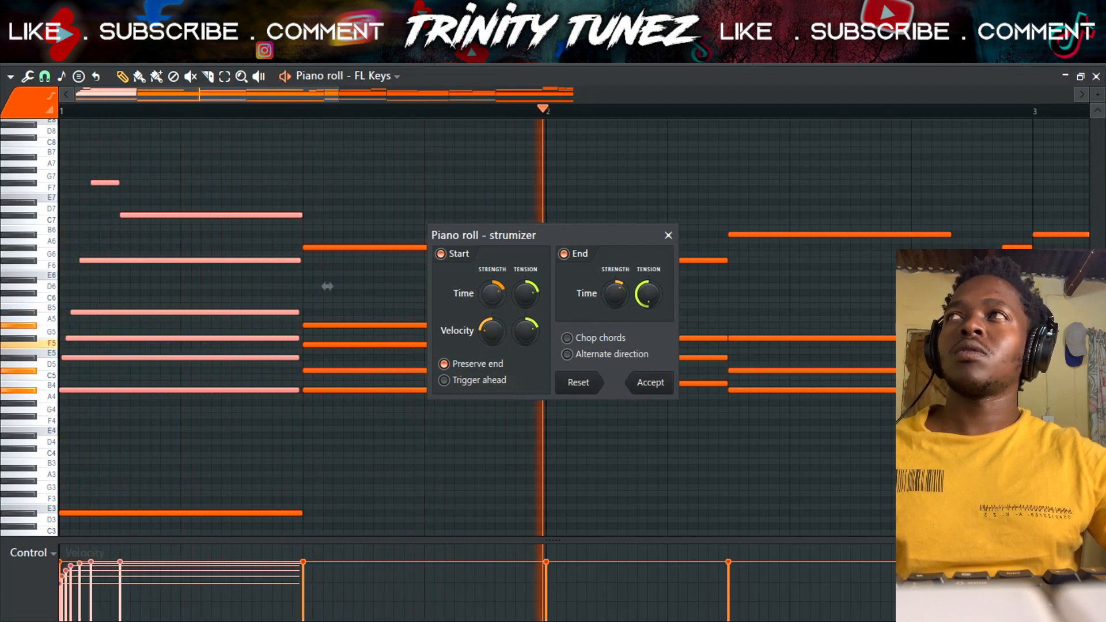
{"action": "left_click", "coordinate": [649, 382]}
Step: Strum the second chord and the chord opening bar 2, each with its melody notes and without the bass
{"action": "left_click_drag", "start_coordinate": [439, 420], "coordinate": [407, 241]}
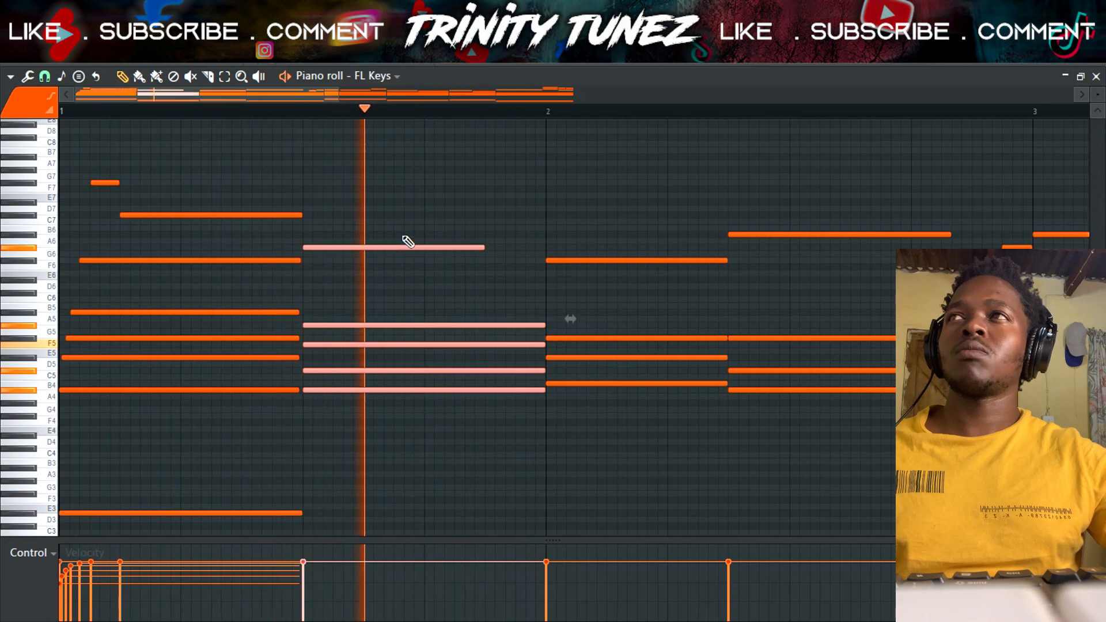
{"action": "key", "text": "alt+s"}
{"action": "left_click", "coordinate": [649, 380]}
{"action": "left_click_drag", "start_coordinate": [656, 403], "coordinate": [629, 252]}
{"action": "key", "text": "alt+s"}
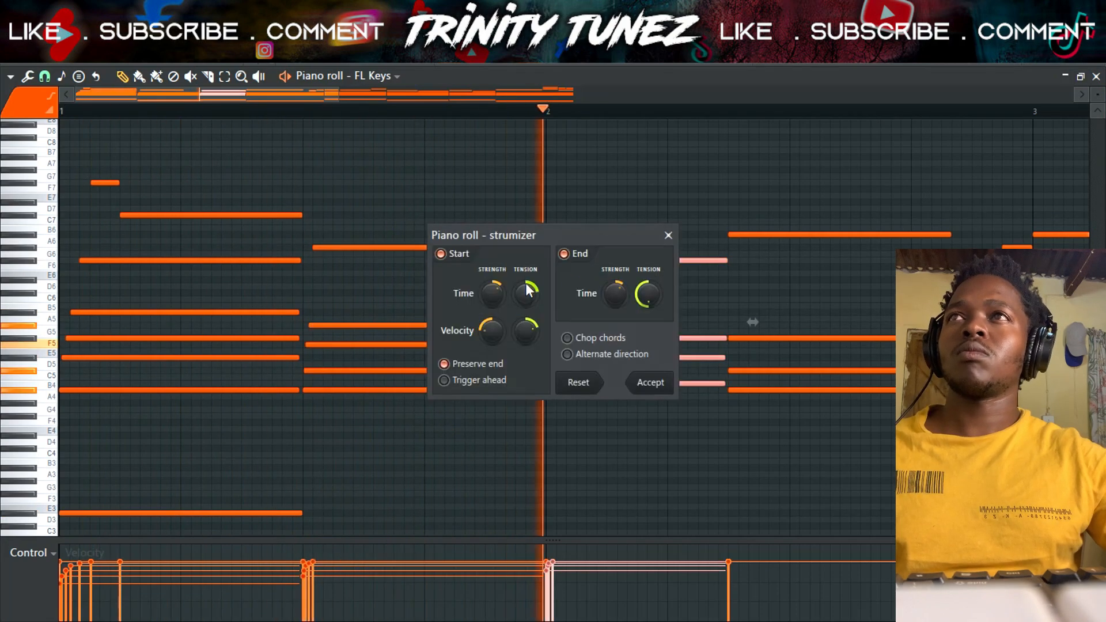
{"action": "left_click_drag", "start_coordinate": [489, 236], "coordinate": [643, 215]}
{"action": "left_click", "coordinate": [804, 363]}
Step: Strum the fourth chord, in the second half of bar 2, with its melody notes and without the bass
{"action": "left_click_drag", "start_coordinate": [320, 96], "coordinate": [388, 99]}
{"action": "key", "text": "alt+s"}
{"action": "left_click_drag", "start_coordinate": [576, 403], "coordinate": [643, 212]}
{"action": "left_click", "coordinate": [806, 359]}
Step: Strum both chords of bar 3 one after the other, including their melody notes but not the bass
{"action": "left_click_drag", "start_coordinate": [513, 99], "coordinate": [574, 99]}
{"action": "left_click_drag", "start_coordinate": [507, 168], "coordinate": [296, 397]}
{"action": "key", "text": "alt+s"}
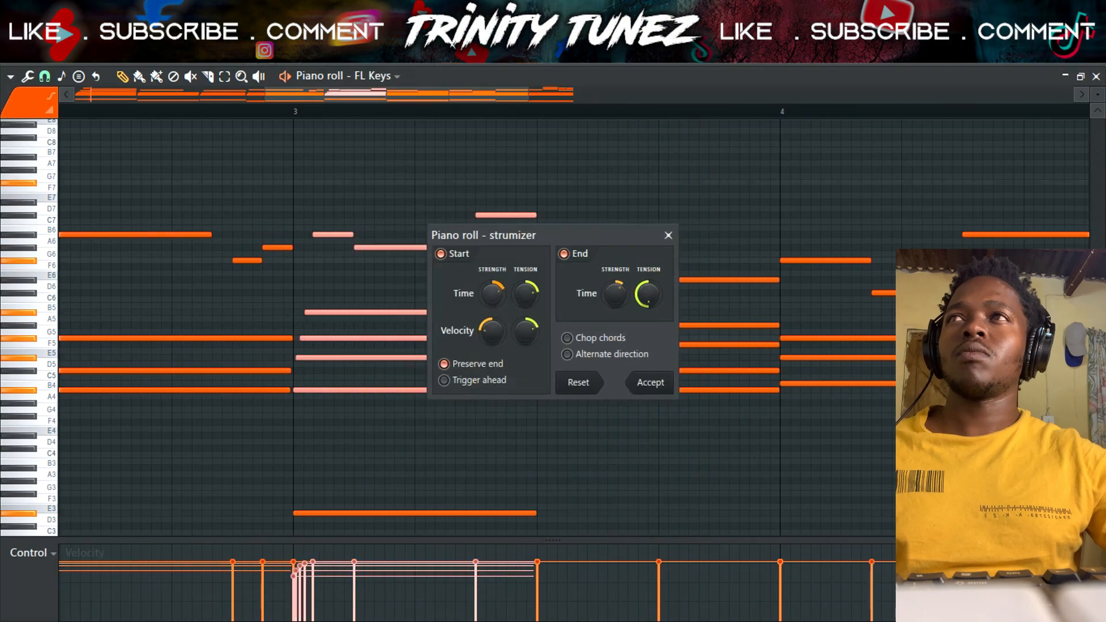
{"action": "left_click", "coordinate": [650, 382]}
{"action": "left_click_drag", "start_coordinate": [691, 246], "coordinate": [541, 403]}
{"action": "key", "text": "alt+s"}
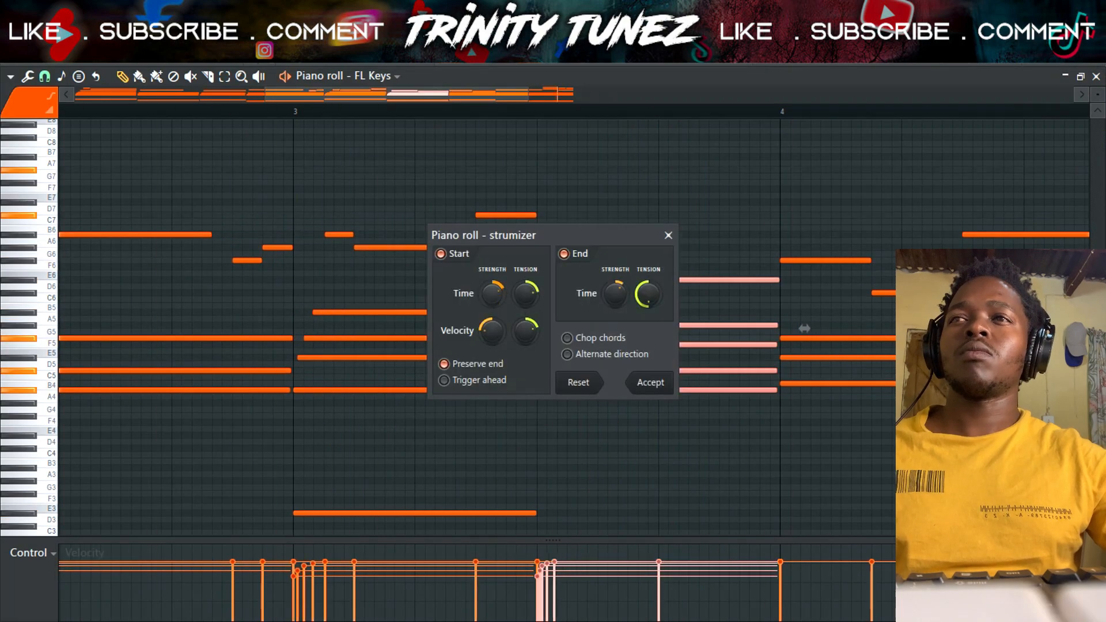
{"action": "left_click", "coordinate": [650, 382]}
Step: Strum the chord opening bar 4 with its melody notes, leaving the bass note unstrummed
{"action": "left_click_drag", "start_coordinate": [412, 93], "coordinate": [488, 93]}
{"action": "left_click_drag", "start_coordinate": [586, 222], "coordinate": [543, 420]}
{"action": "key", "text": "alt+s"}
{"action": "left_click_drag", "start_coordinate": [484, 235], "coordinate": [710, 222]}
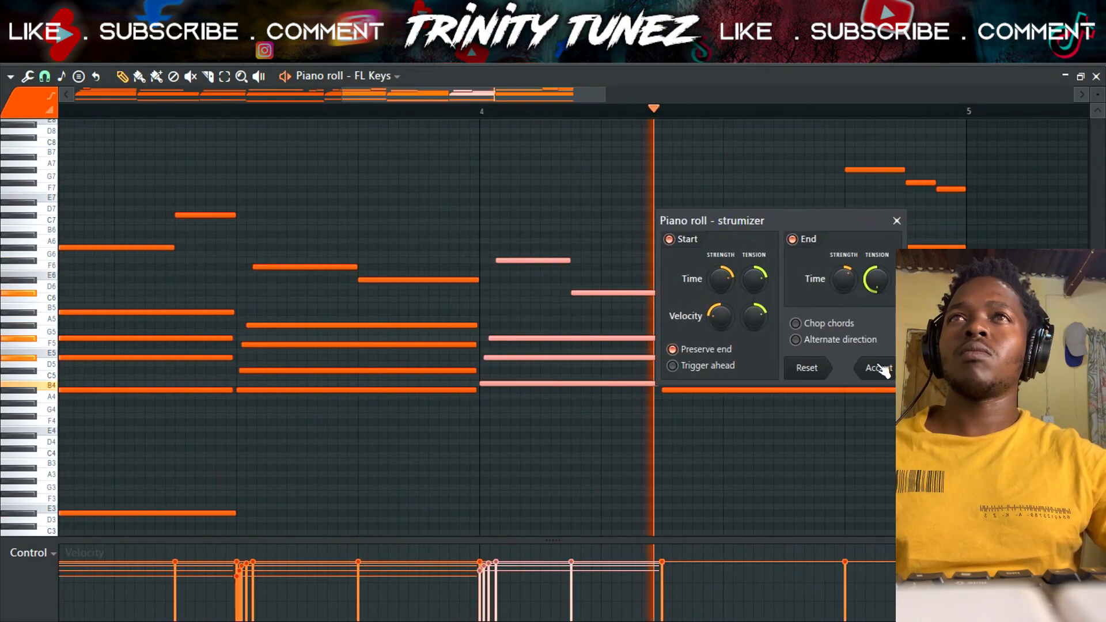
{"action": "left_click", "coordinate": [877, 369]}
Step: Strum the last chord of bar 4 with its melody notes, adjusting the start-time strength, and stop playback
{"action": "key", "text": "alt+s"}
{"action": "left_click_drag", "start_coordinate": [719, 397], "coordinate": [439, 221]}
{"action": "left_click_drag", "start_coordinate": [354, 279], "coordinate": [355, 262]}
{"action": "left_click", "coordinate": [512, 366]}
{"action": "left_click_drag", "start_coordinate": [1022, 424], "coordinate": [766, 151]}
{"action": "key", "text": "alt+s"}
{"action": "left_click_drag", "start_coordinate": [492, 294], "coordinate": [491, 290]}
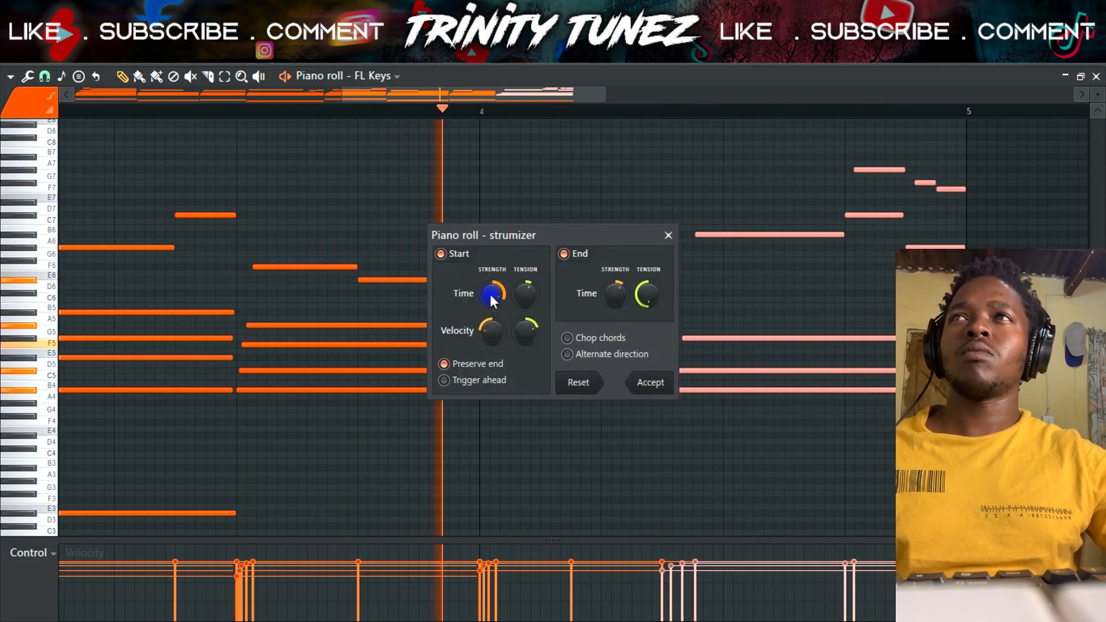
{"action": "left_click", "coordinate": [650, 381]}
{"action": "key", "text": "space"}
Step: Start randomizing the levels of all notes with no pan variation, trying other seeds for the velocities
{"action": "scroll", "coordinate": [605, 240], "scroll_direction": "down", "scroll_amount": 3}
{"action": "scroll", "coordinate": [743, 340], "scroll_direction": "down", "scroll_amount": 1}
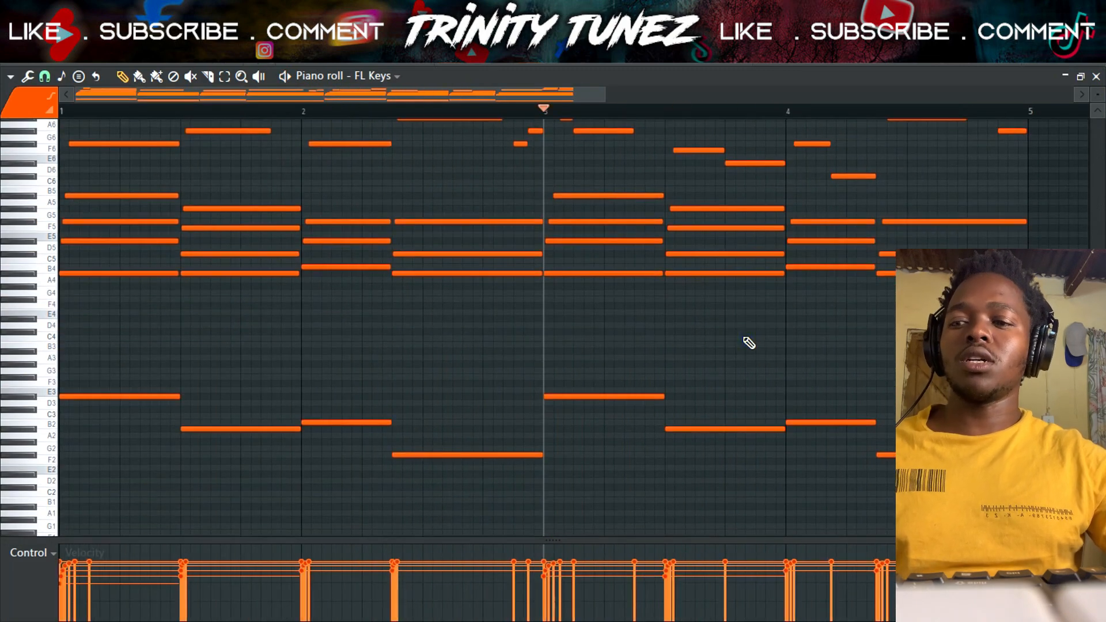
{"action": "key", "text": "alt+r"}
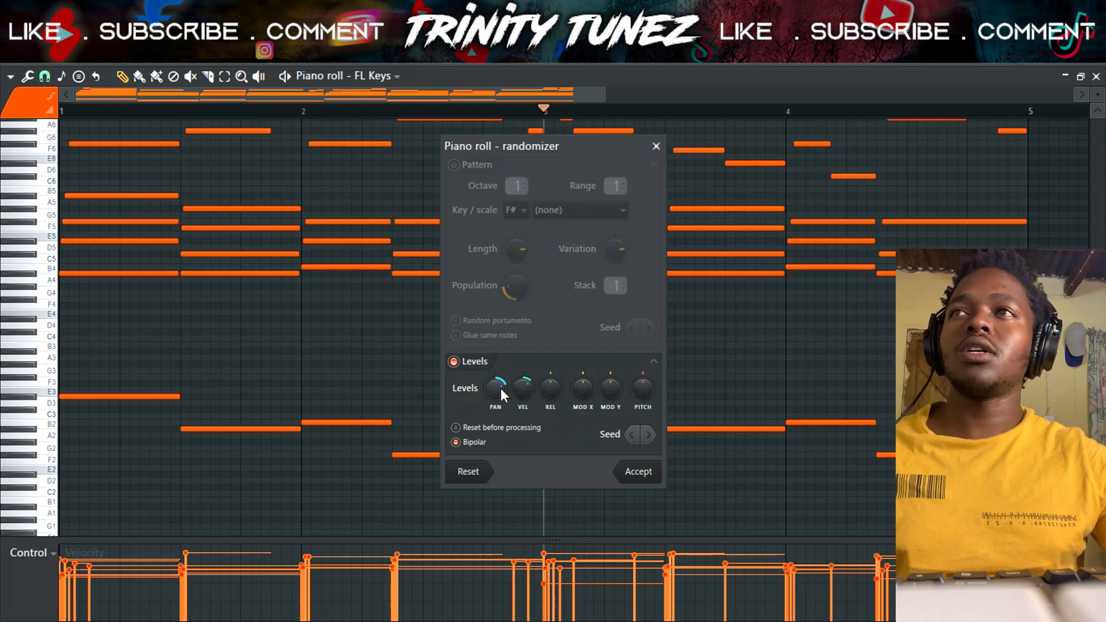
{"action": "left_click_drag", "start_coordinate": [499, 388], "coordinate": [523, 403]}
{"action": "left_click", "coordinate": [634, 435]}
{"action": "left_click", "coordinate": [633, 434]}
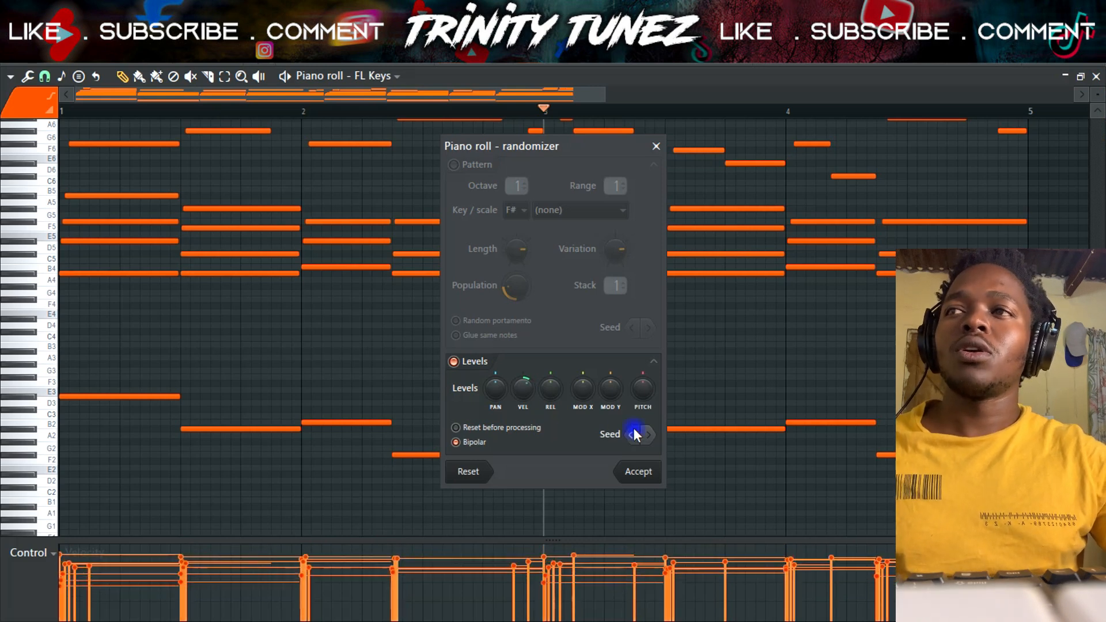
Step: Reduce the amount of velocity randomization, try further seeds and apply the result to all notes
{"action": "left_click_drag", "start_coordinate": [523, 388], "coordinate": [523, 391]}
{"action": "left_click", "coordinate": [624, 435]}
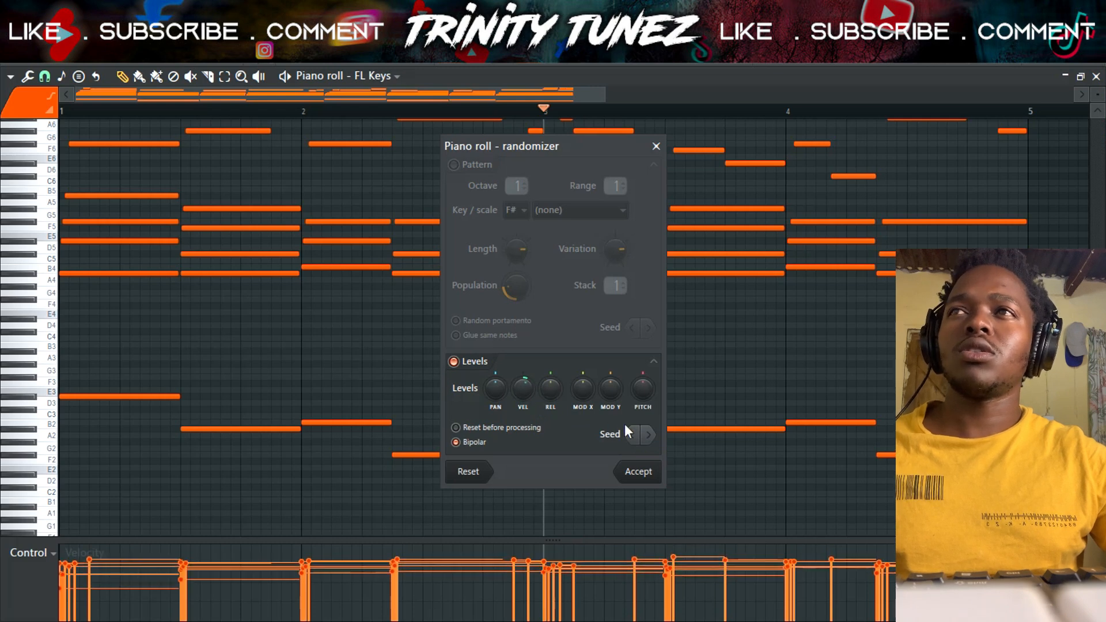
{"action": "left_click", "coordinate": [649, 434]}
{"action": "left_click", "coordinate": [649, 434]}
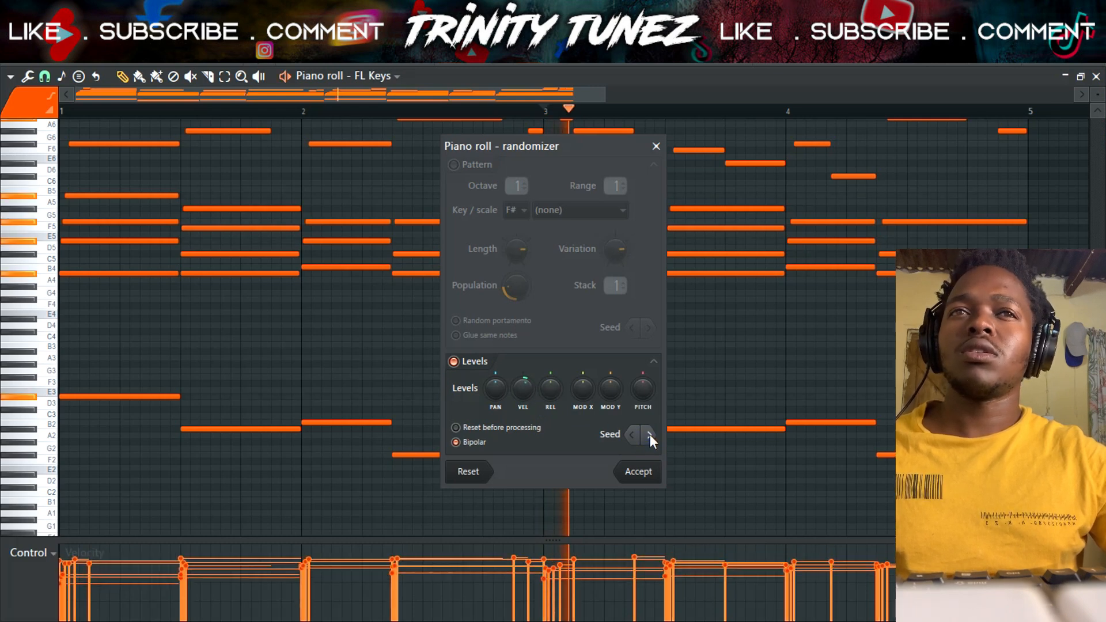
{"action": "left_click", "coordinate": [645, 470]}
Step: Lower the velocity of all the bass notes with level scaling
{"action": "scroll", "coordinate": [716, 464], "scroll_direction": "down", "scroll_amount": 2}
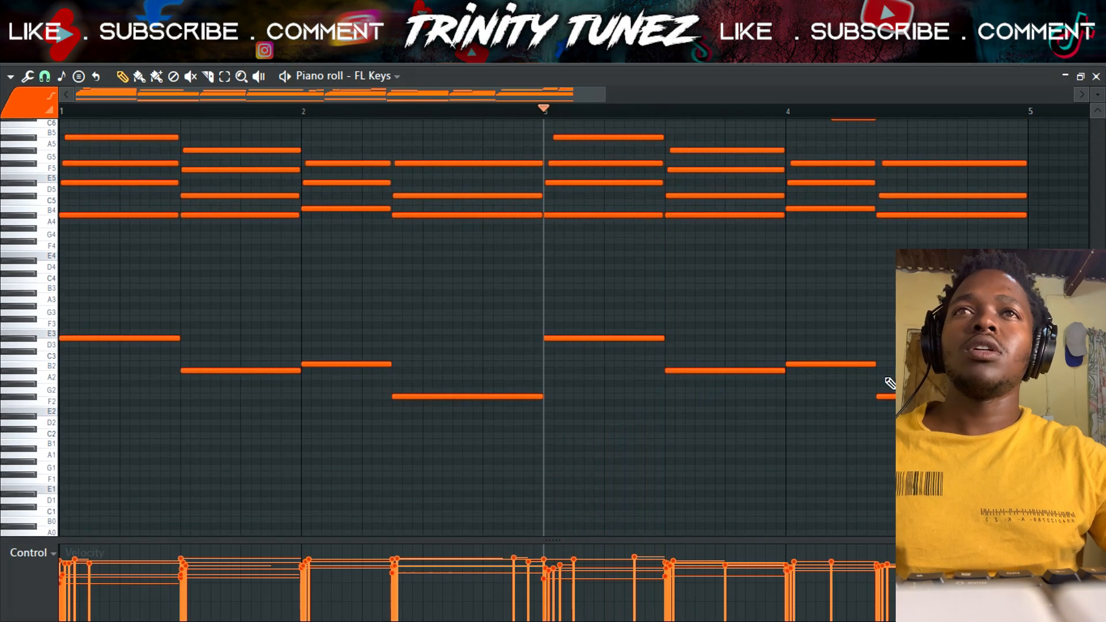
{"action": "left_click_drag", "start_coordinate": [893, 288], "coordinate": [246, 517]}
{"action": "key", "text": "alt+x"}
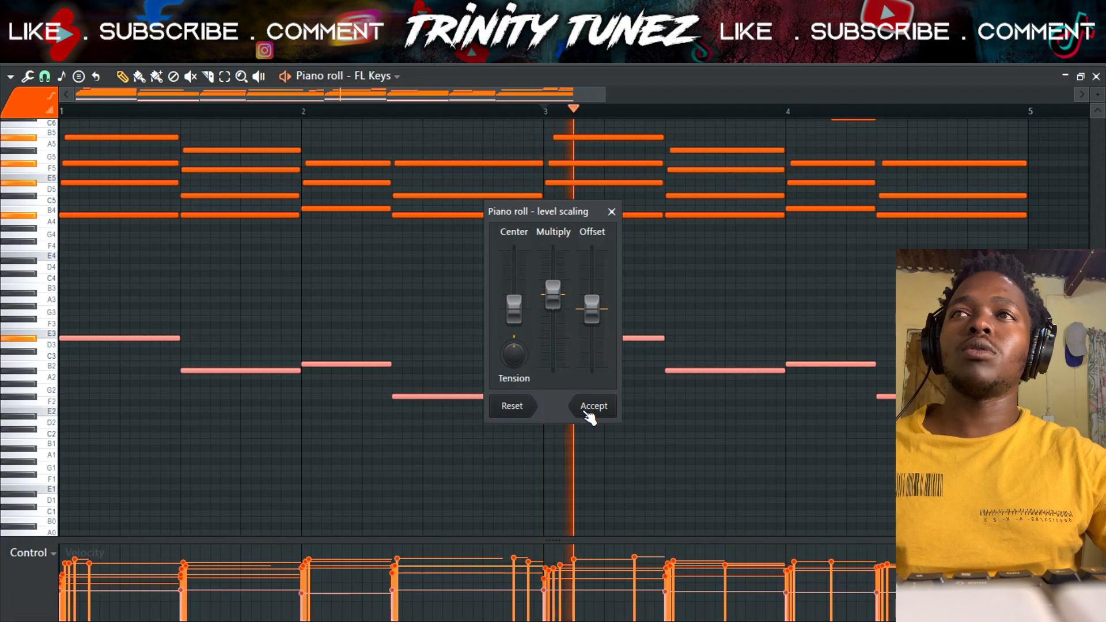
{"action": "left_click", "coordinate": [590, 406]}
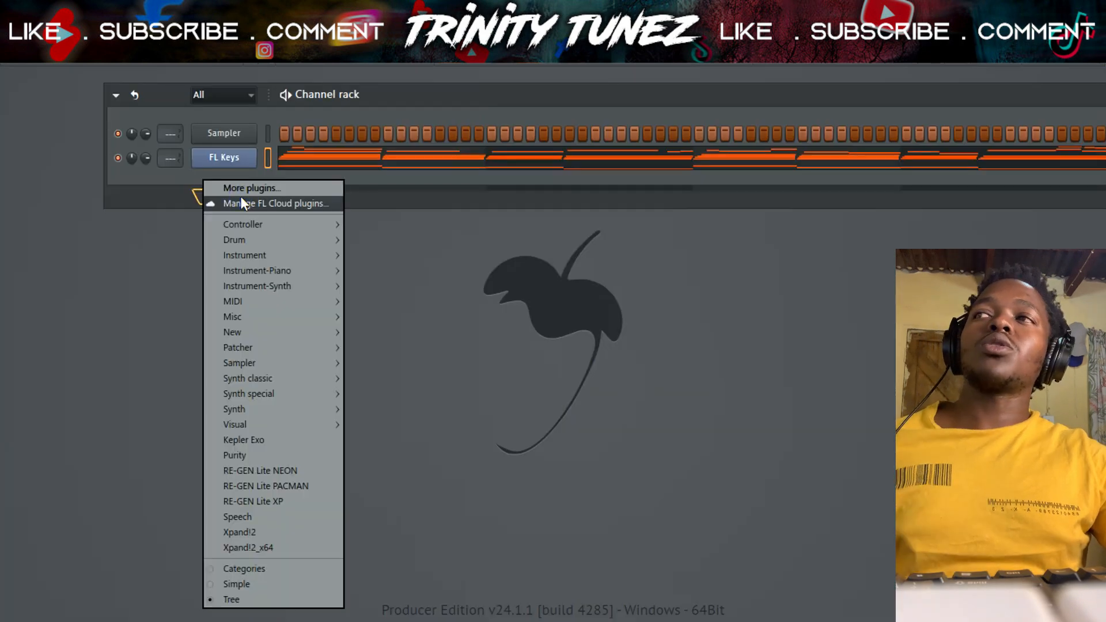
Step: Add an Xpand!2 channel and load its Electric Piano preset from the 30 xxxpansion category
{"action": "mouse_move", "coordinate": [273, 410]}
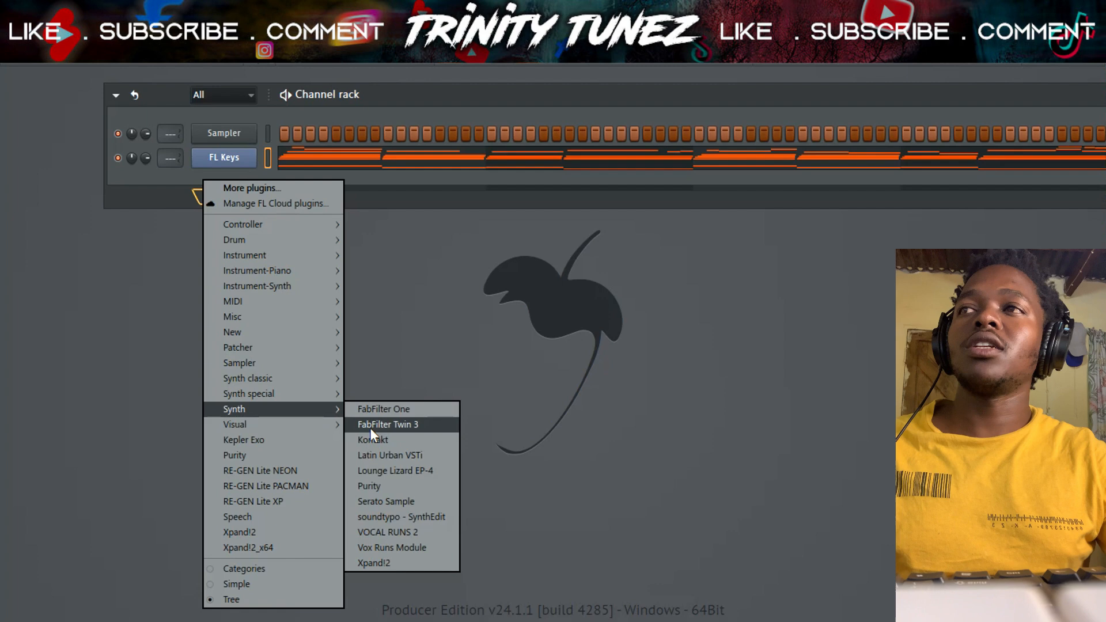
{"action": "left_click", "coordinate": [390, 559]}
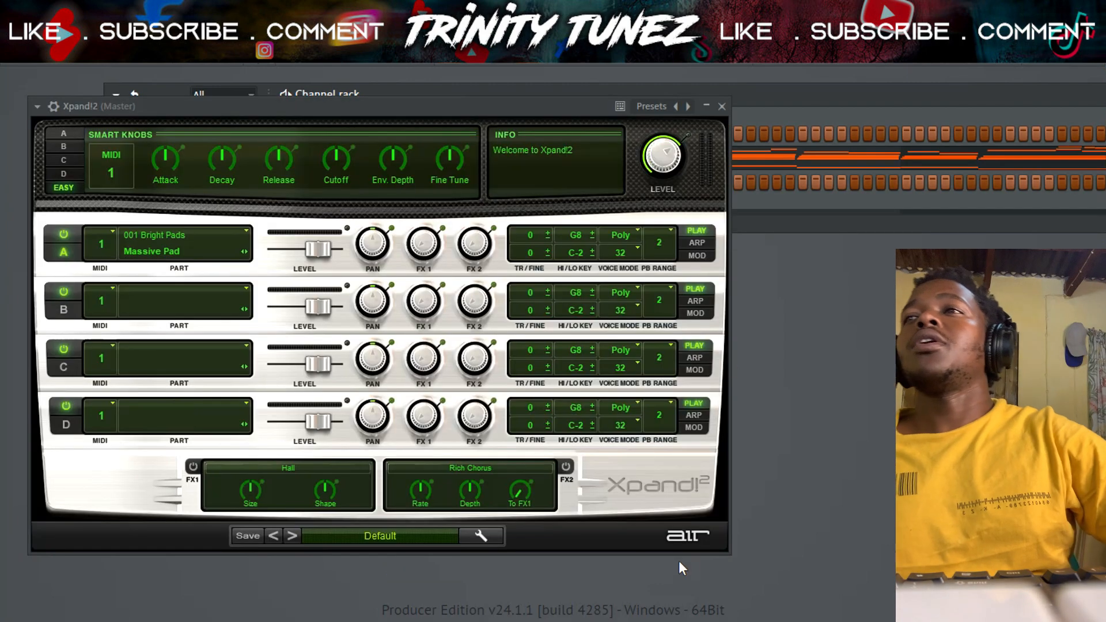
{"action": "left_click", "coordinate": [427, 536]}
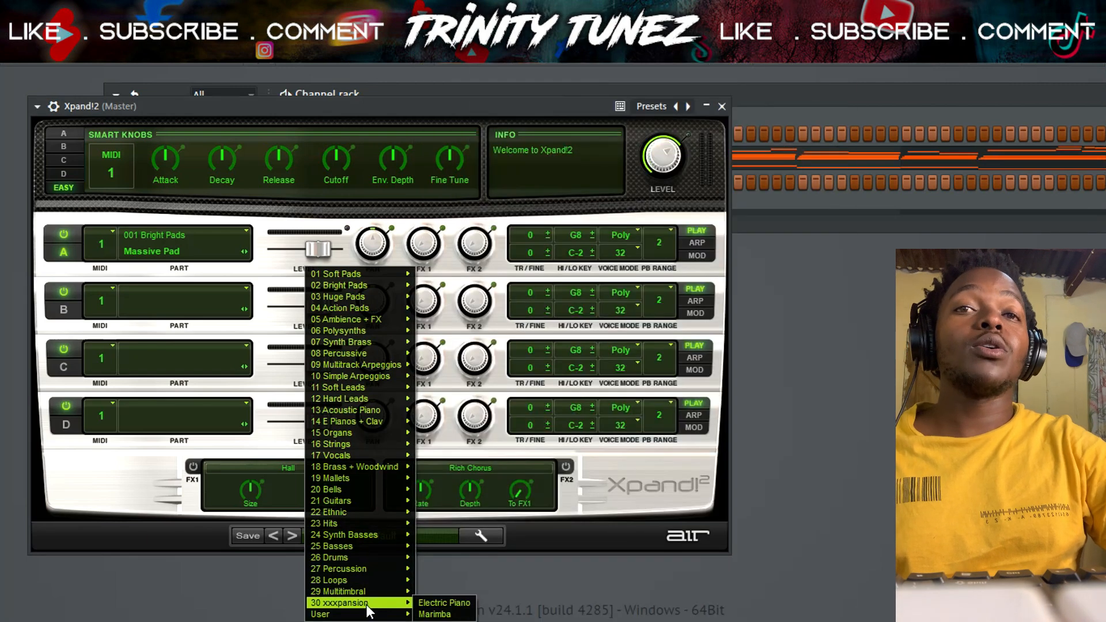
{"action": "left_click", "coordinate": [443, 602]}
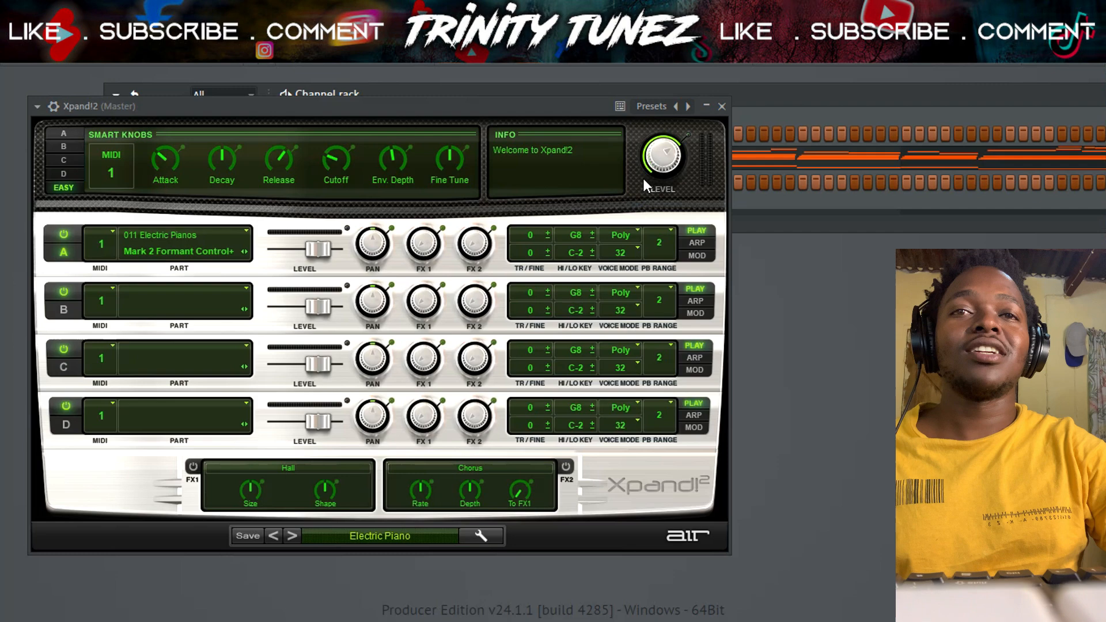
{"action": "left_click", "coordinate": [722, 107]}
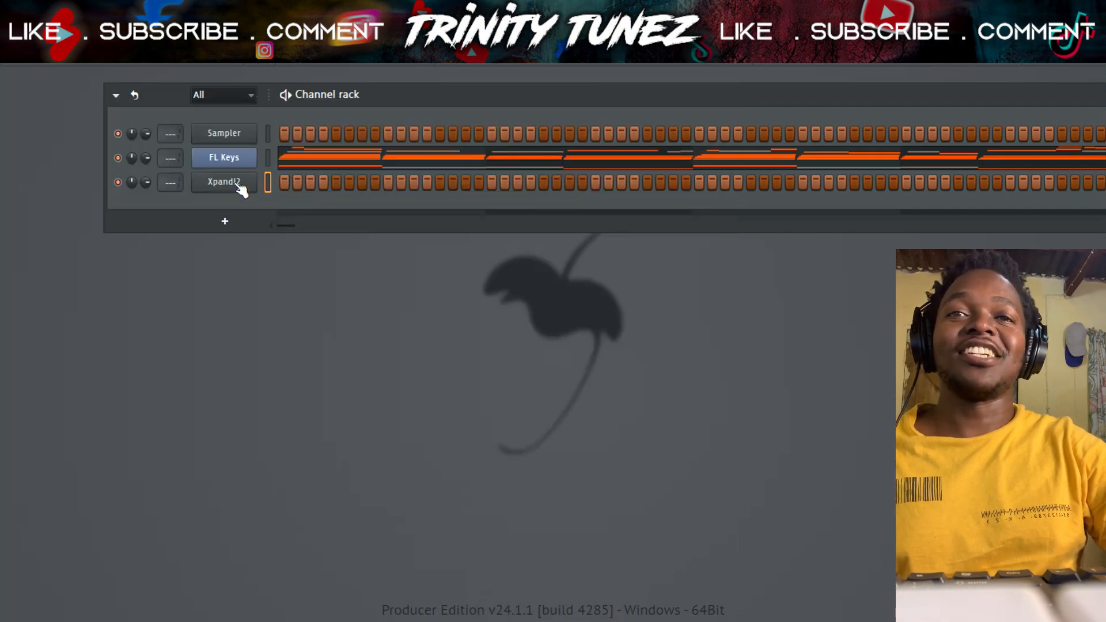
Step: Copy the FL Keys notes into the Xpand!2 channel, mute FL Keys and play the pattern
{"action": "right_click", "coordinate": [251, 166]}
{"action": "left_click", "coordinate": [437, 169]}
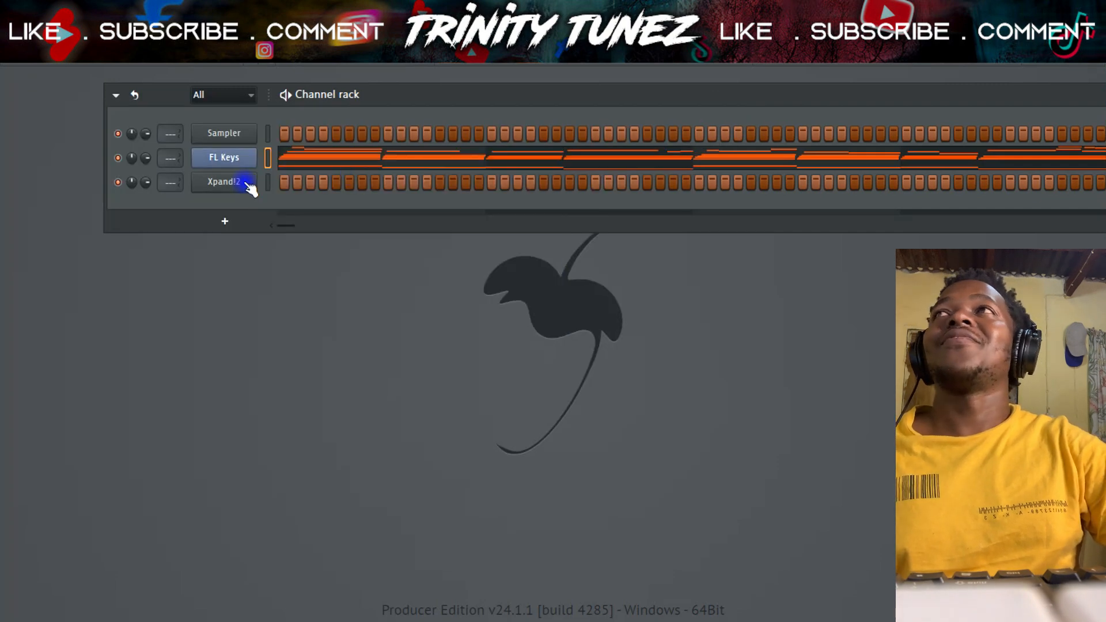
{"action": "right_click", "coordinate": [236, 182]}
{"action": "left_click", "coordinate": [455, 209]}
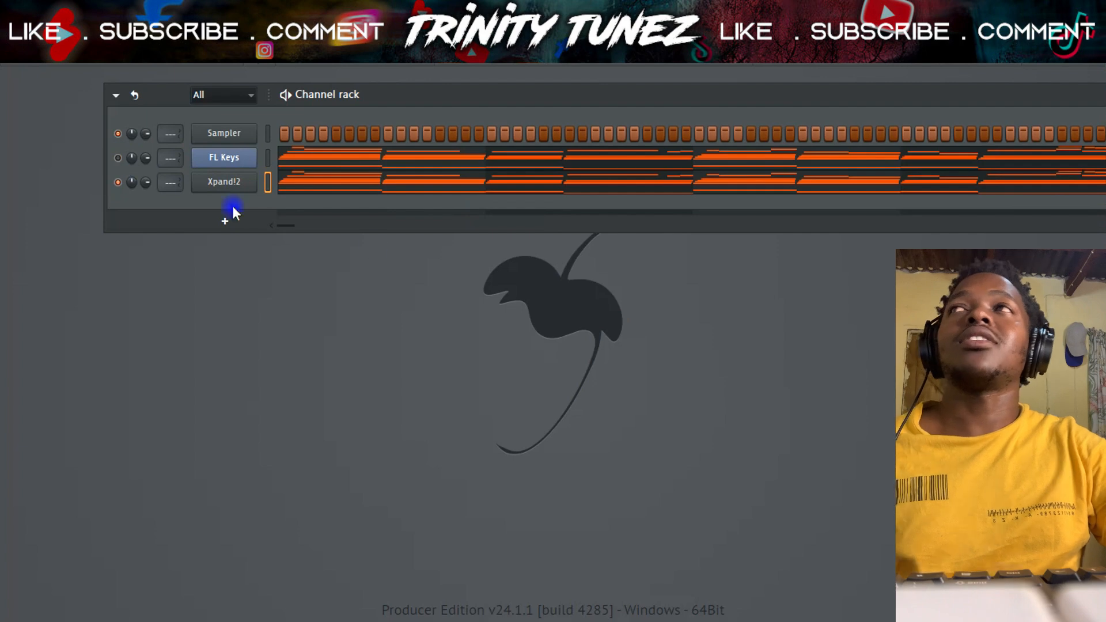
{"action": "key", "text": "space"}
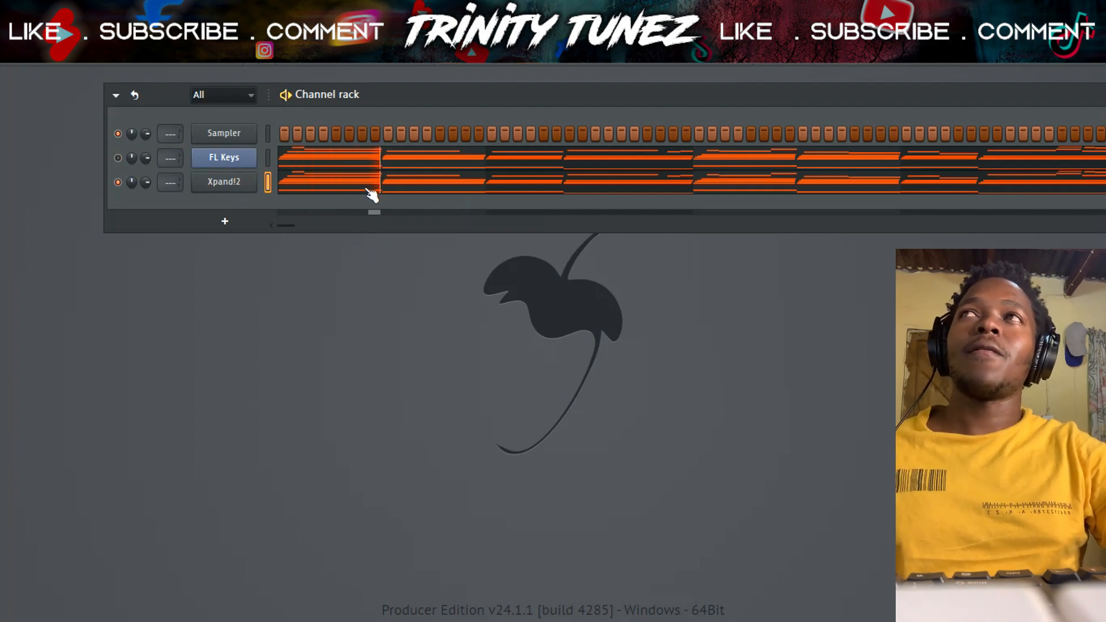
Step: Mute all the bass notes in the Xpand!2 piano roll
{"action": "left_click", "coordinate": [375, 186]}
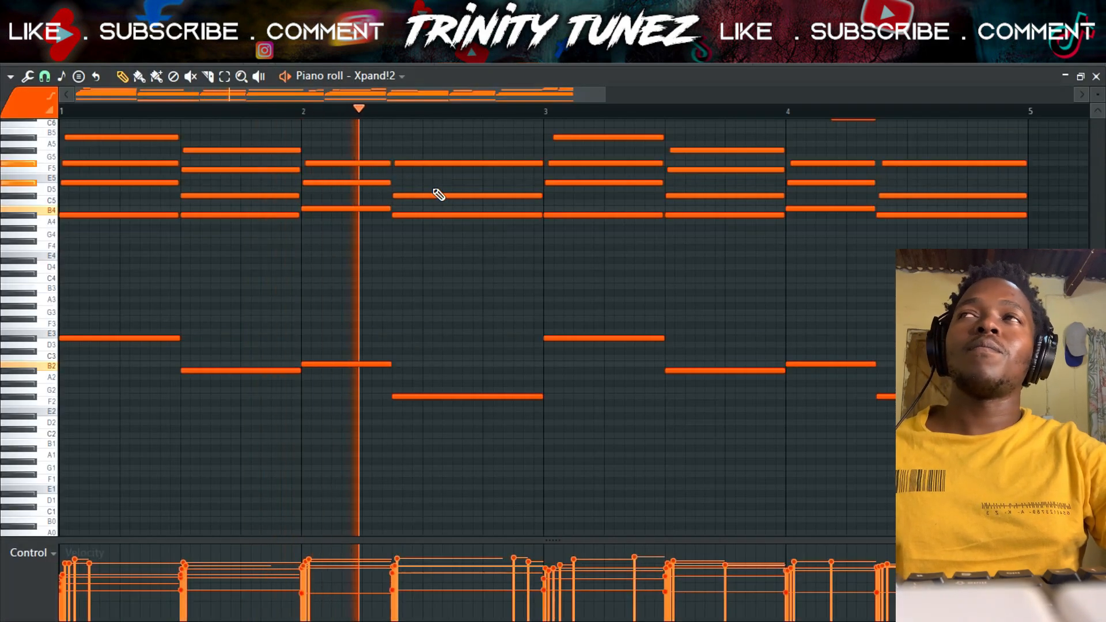
{"action": "left_click_drag", "start_coordinate": [910, 284], "coordinate": [75, 476]}
{"action": "key", "text": "alt+m"}
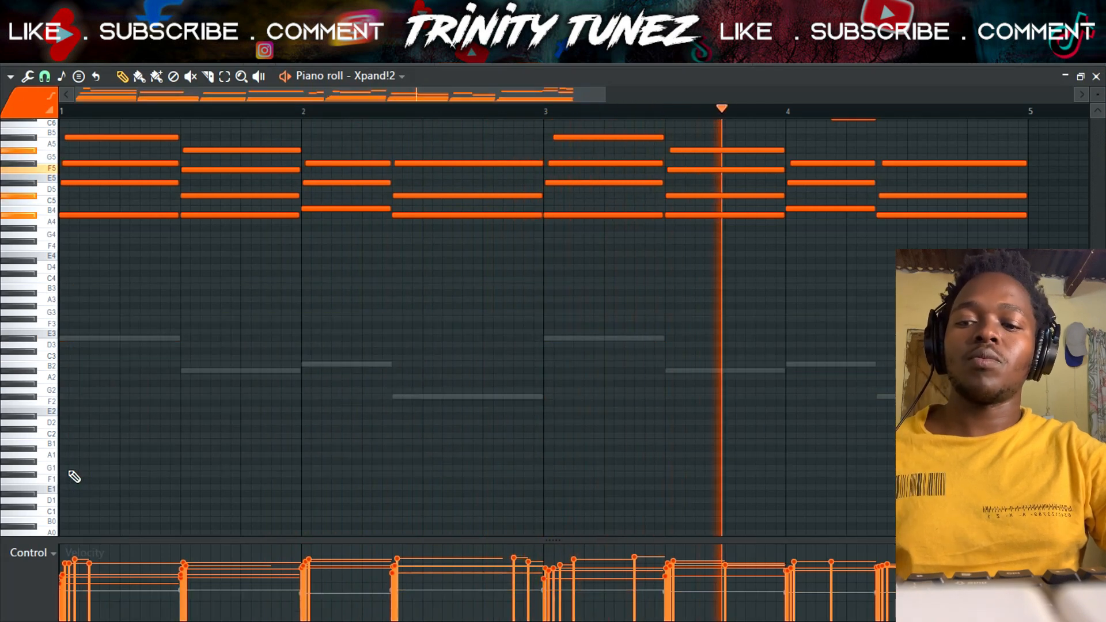
{"action": "scroll", "coordinate": [404, 331], "scroll_direction": "up", "scroll_amount": 3}
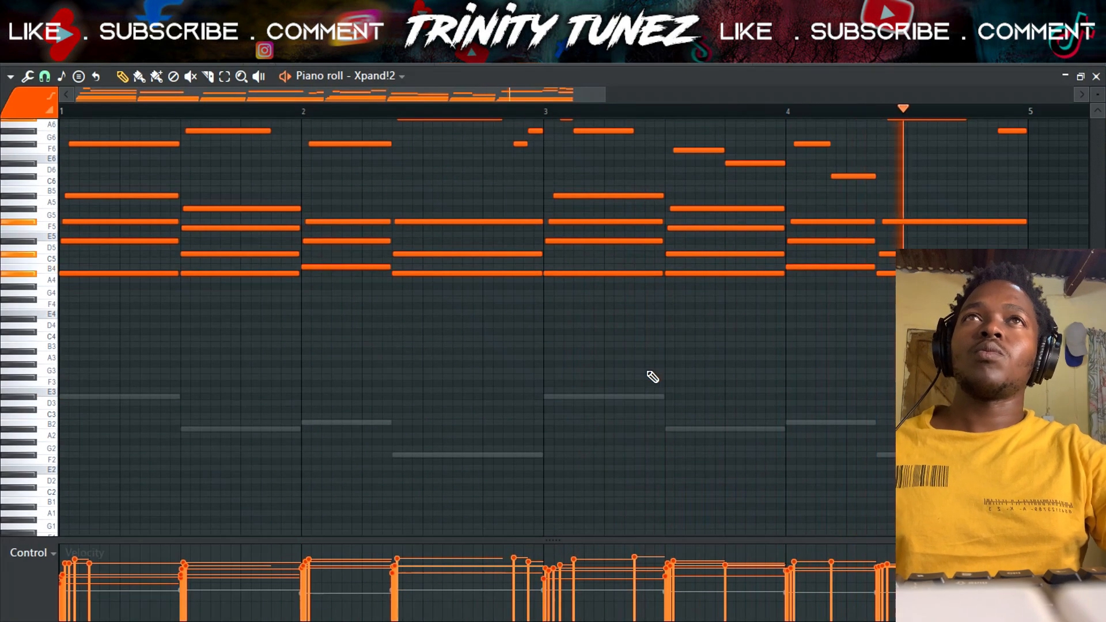
Step: Transpose the Xpand!2 chord and melody notes down one octave and up three semitones, and play the pattern
{"action": "key", "text": "ctrl+Down"}
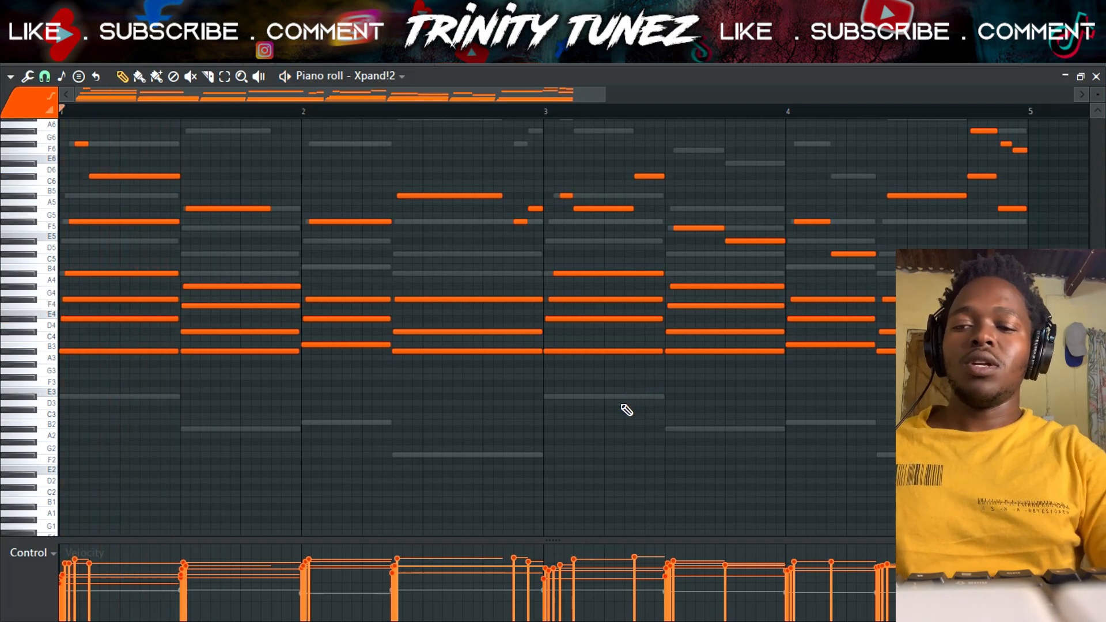
{"action": "key", "text": "shift+Up"}
{"action": "key", "text": "shift+Up"}
{"action": "key", "text": "shift+Up"}
{"action": "key", "text": "space"}
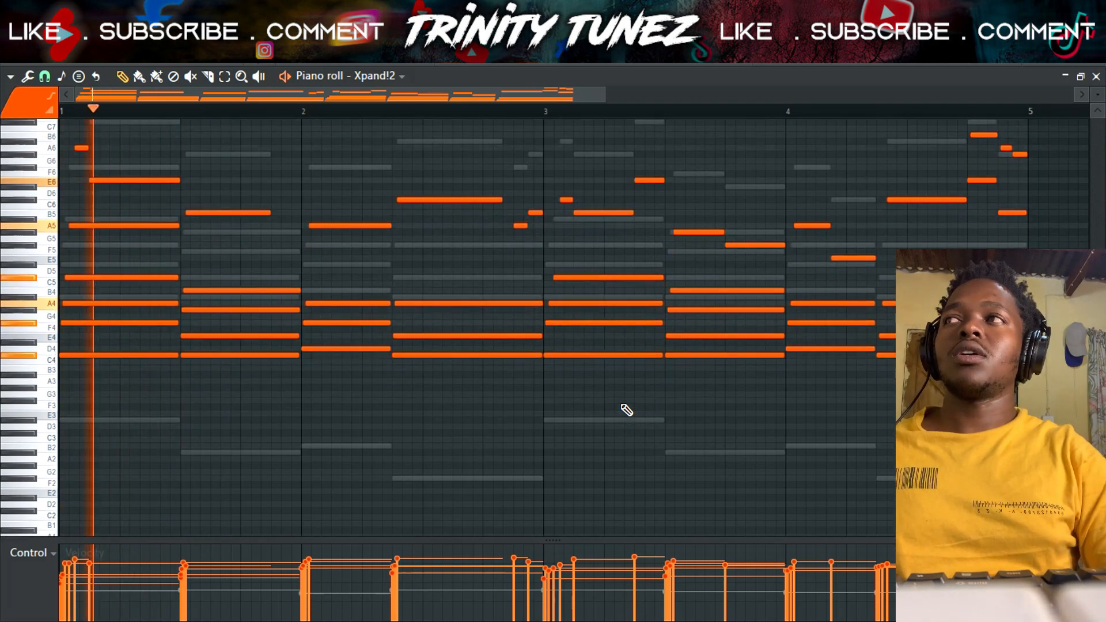
Step: Close the Xpand!2 piano roll, unmute FL Keys and play both channels together
{"action": "left_click", "coordinate": [1096, 77]}
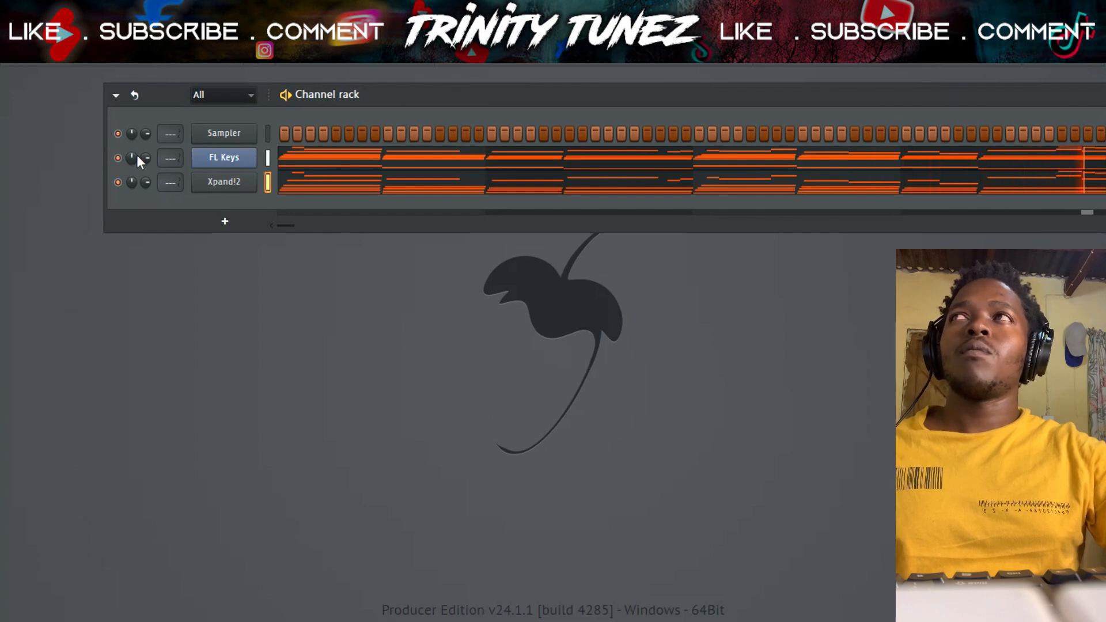
{"action": "key", "text": "space"}
{"action": "right_click", "coordinate": [214, 181]}
Step: Switch the FL Keys instrument to the Rhodes (FL) preset and open its notes in the piano roll
{"action": "left_click", "coordinate": [221, 160]}
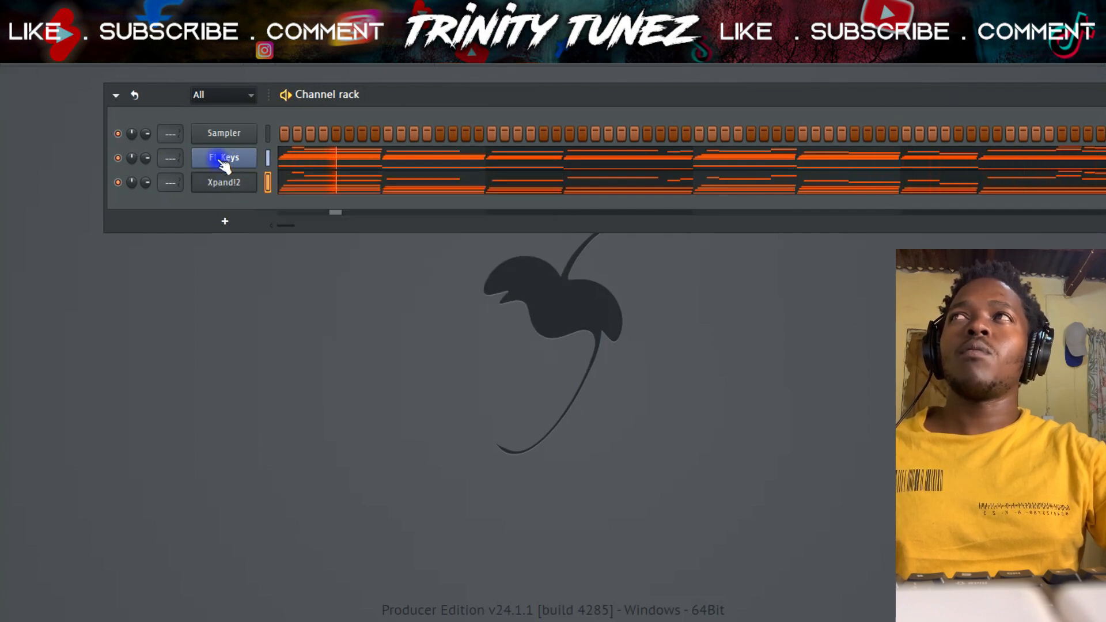
{"action": "left_click", "coordinate": [319, 159]}
{"action": "left_click", "coordinate": [460, 279]}
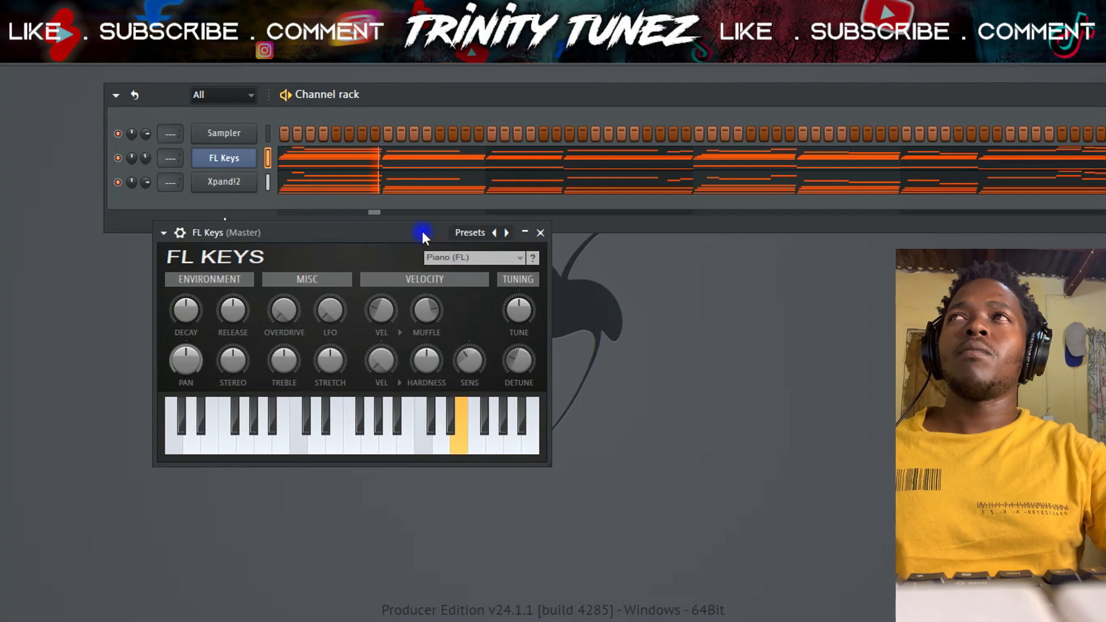
{"action": "left_click", "coordinate": [464, 257]}
{"action": "left_click", "coordinate": [451, 300]}
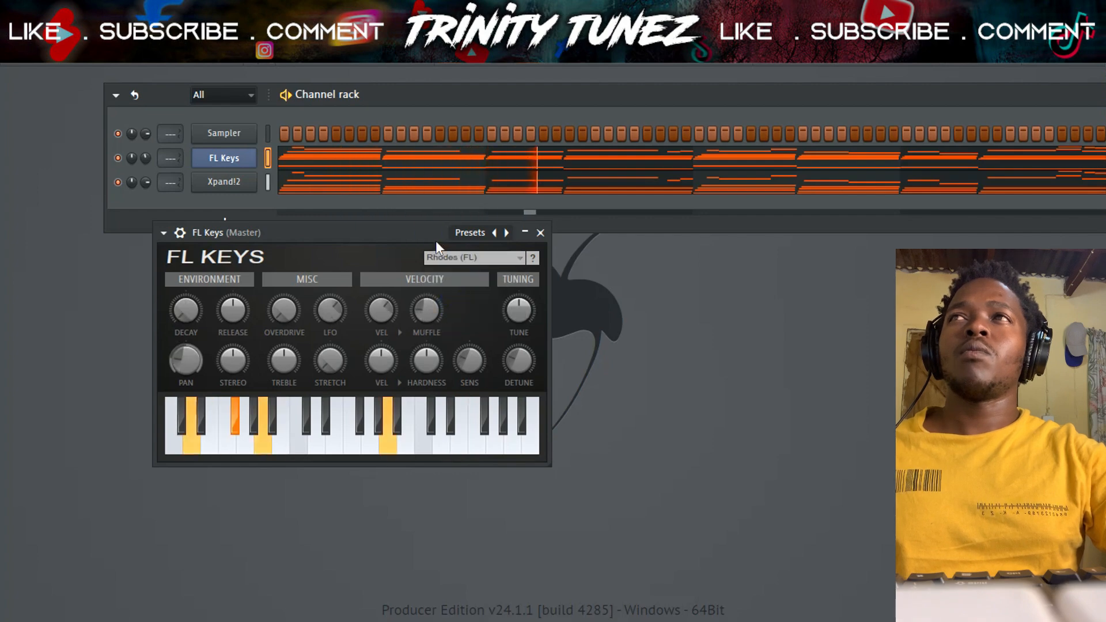
{"action": "left_click", "coordinate": [322, 172]}
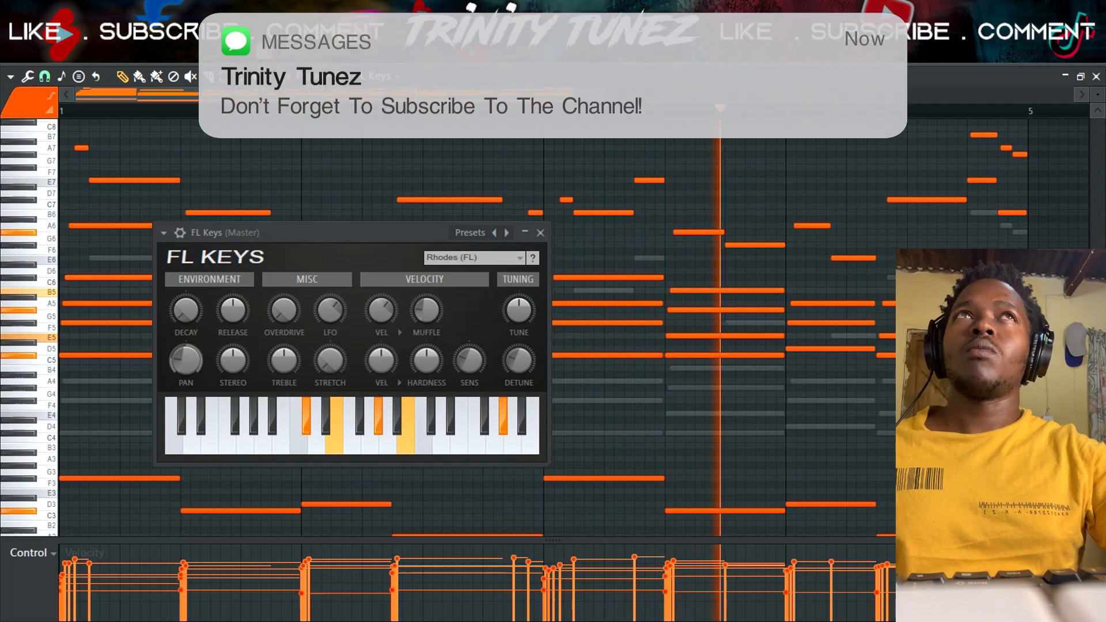
Step: Close the FL Keys windows, create a new empty pattern and place it at bar 1 of playlist Track 3
{"action": "left_click", "coordinate": [1095, 77]}
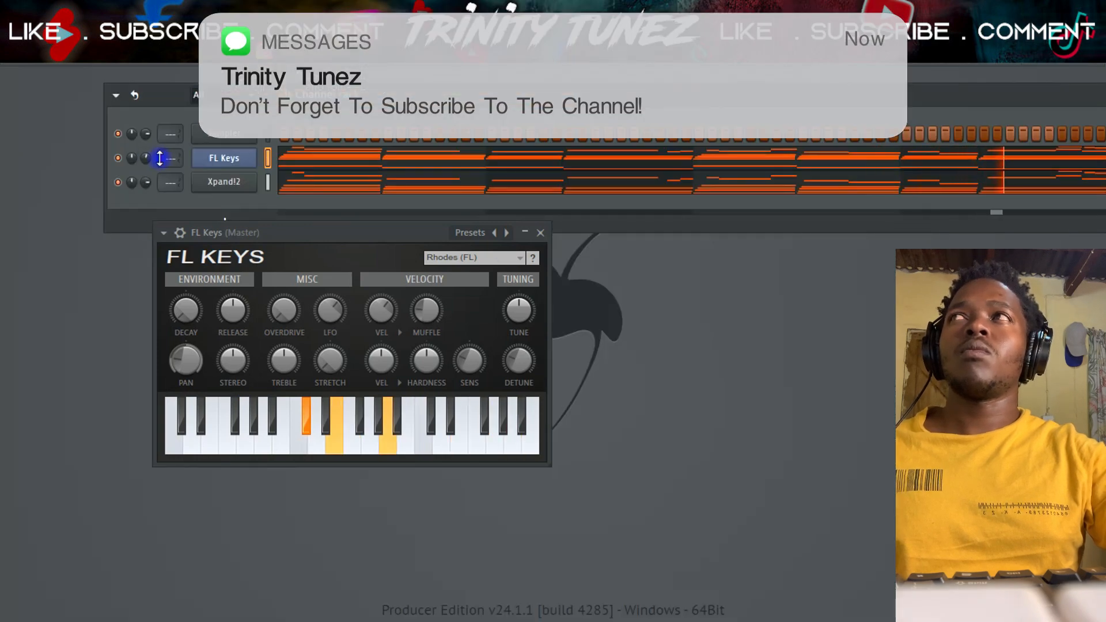
{"action": "left_click", "coordinate": [531, 234]}
{"action": "key", "text": "F5"}
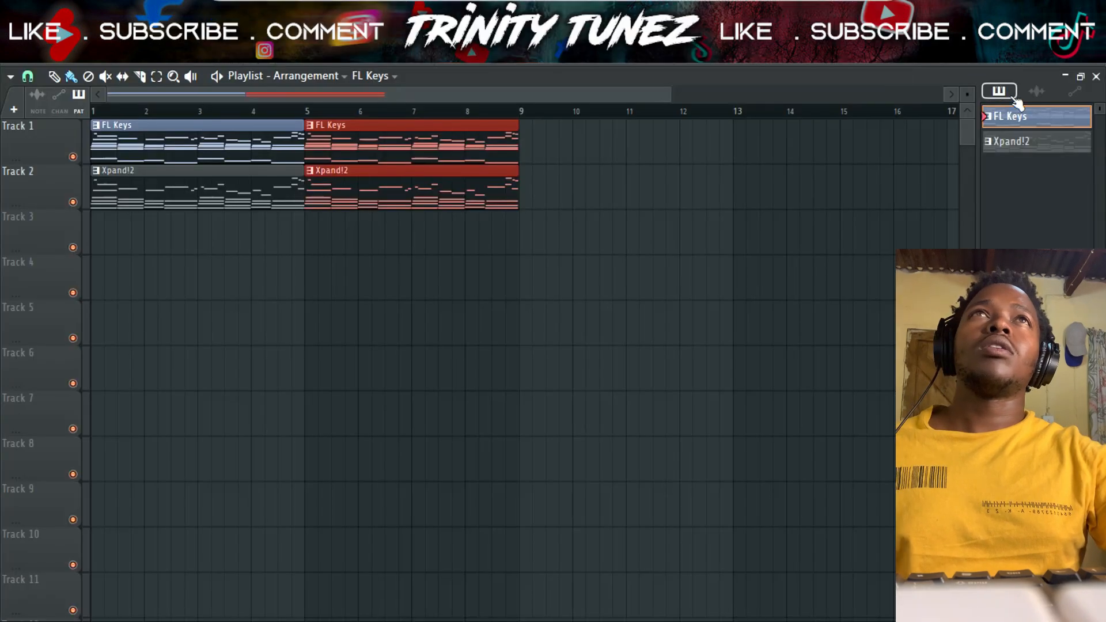
{"action": "key", "text": "F4"}
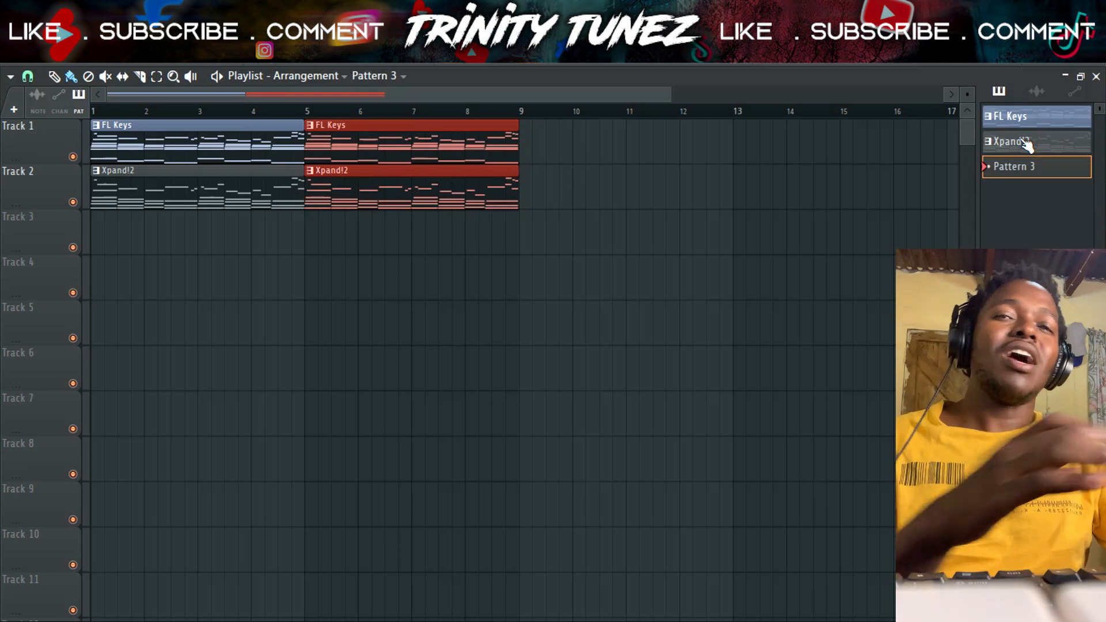
{"action": "left_click_drag", "start_coordinate": [322, 224], "coordinate": [3, 248]}
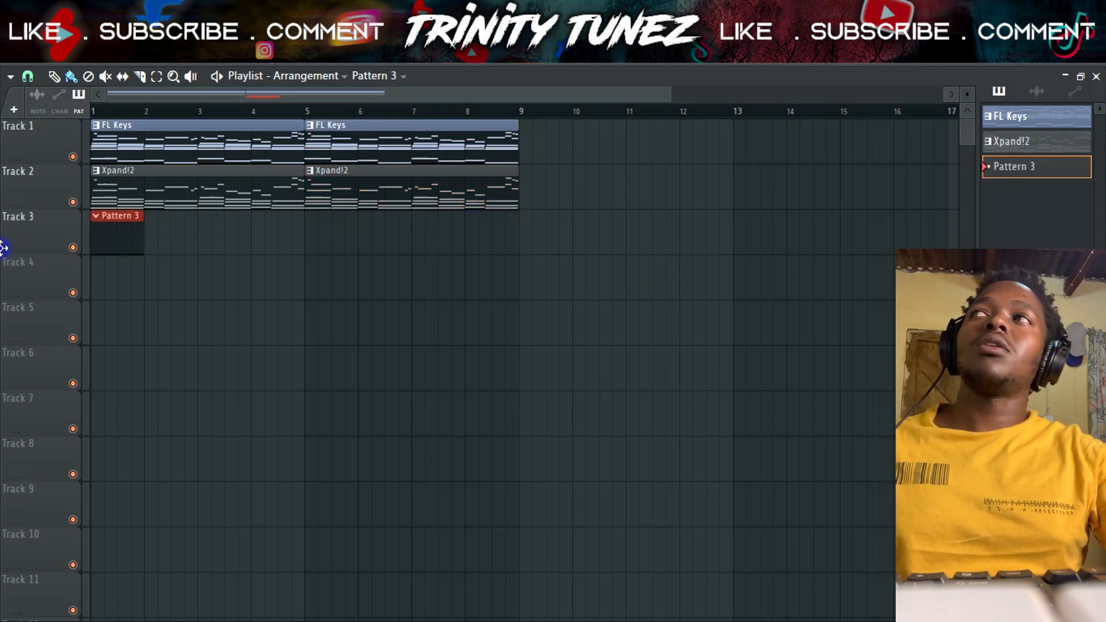
Step: Load the PJ - Armenian (HH) sample from the drum kit's Hi-Hats folder into a new channel and close the playlist
{"action": "key", "text": "alt+F8"}
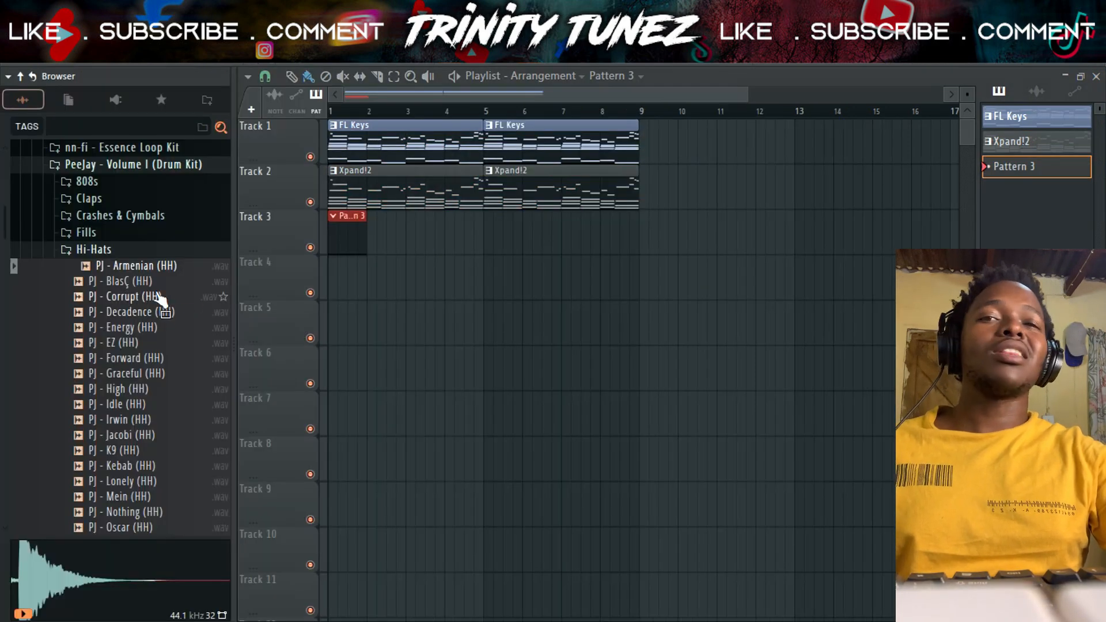
{"action": "right_click", "coordinate": [136, 269]}
{"action": "left_click", "coordinate": [184, 275]}
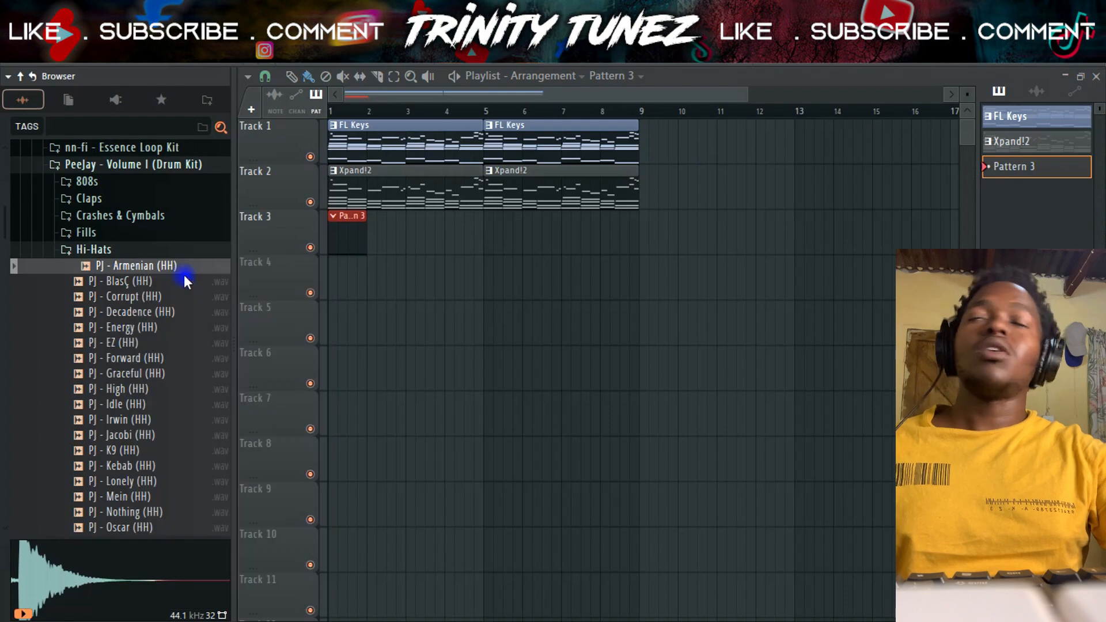
{"action": "left_click", "coordinate": [483, 127]}
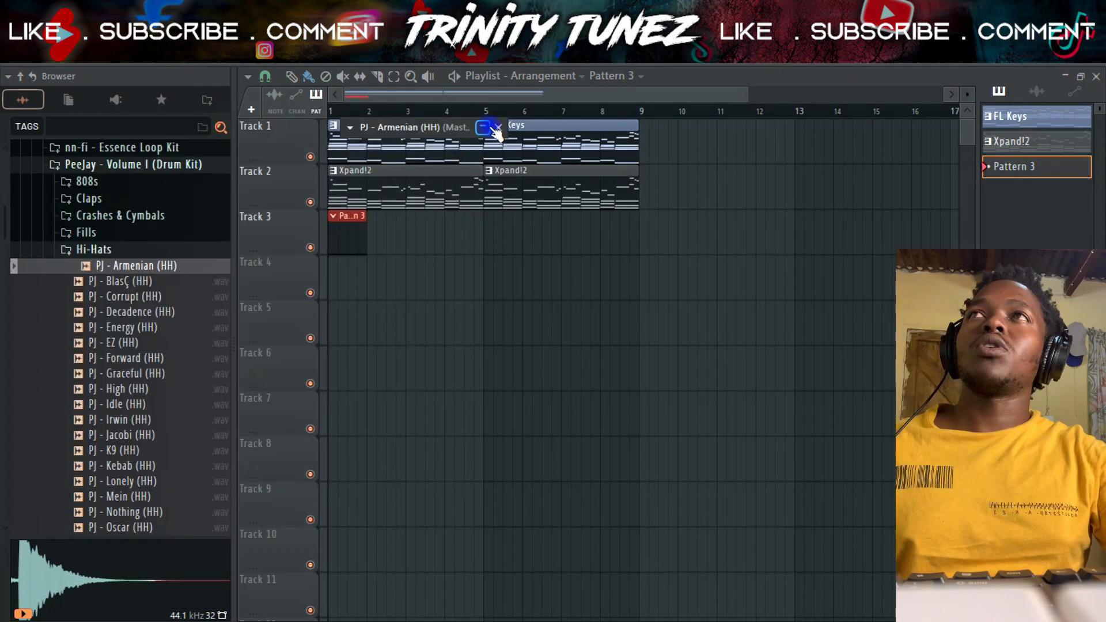
{"action": "left_click", "coordinate": [1096, 78]}
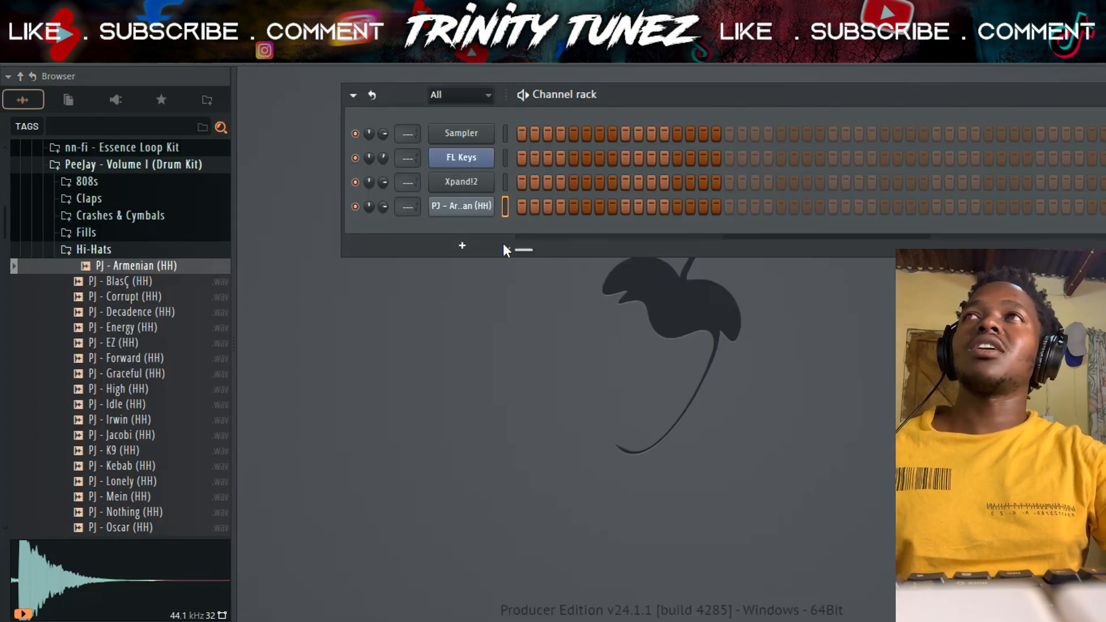
Step: Fill the PJ - Armenian (HH) channel with hits on every step across four bars
{"action": "right_click", "coordinate": [476, 213]}
{"action": "left_click", "coordinate": [688, 252]}
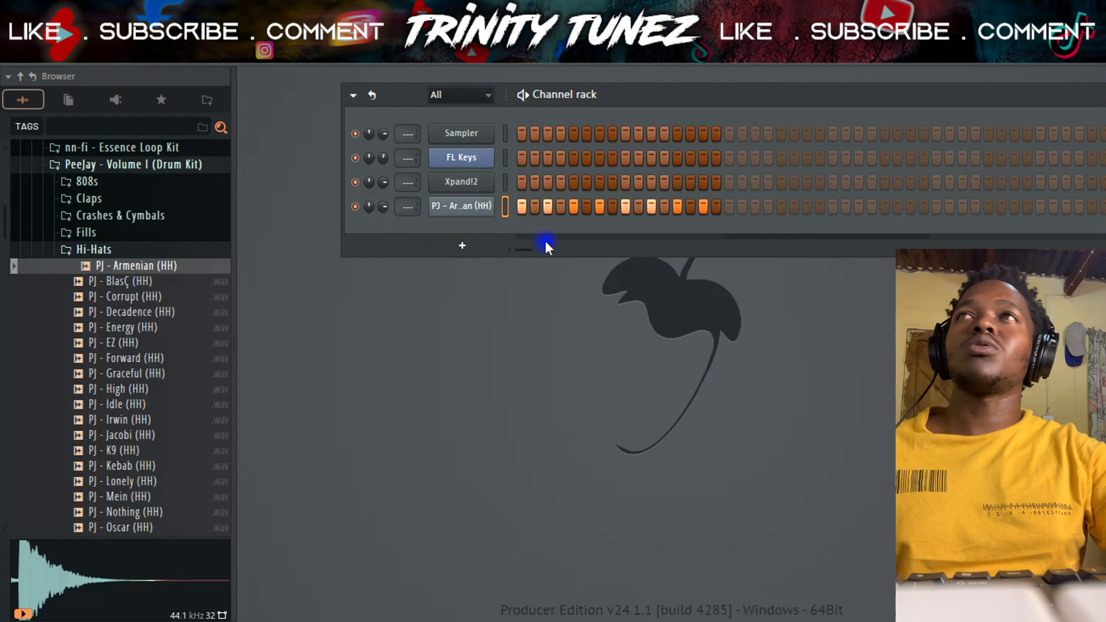
{"action": "right_click", "coordinate": [469, 206]}
{"action": "left_click", "coordinate": [455, 207]}
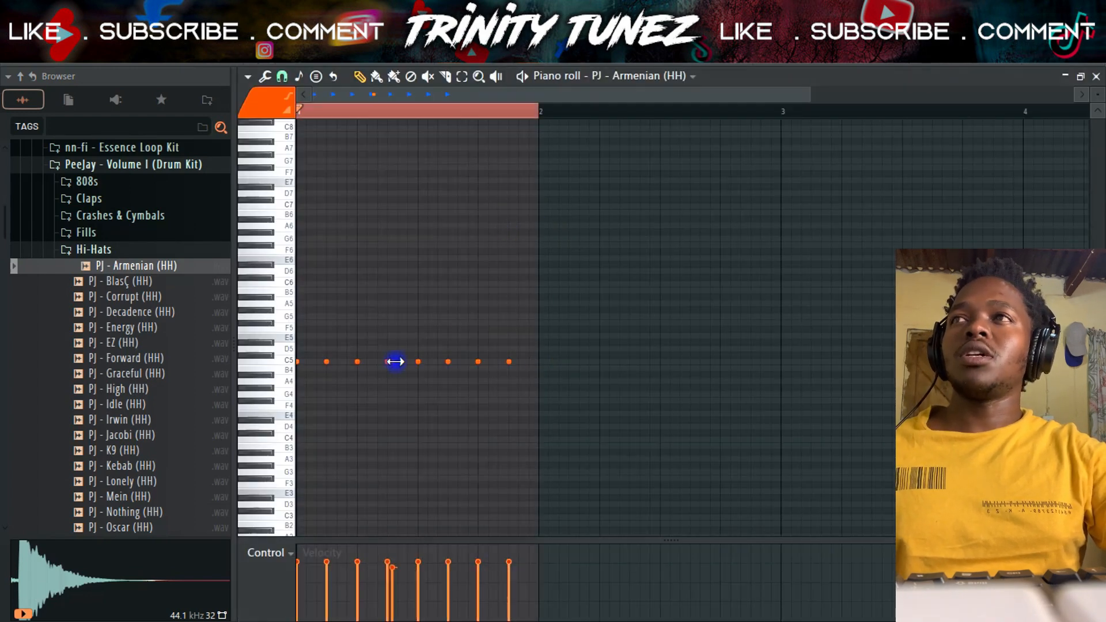
Step: Place a second Pattern 3 clip on Track 3 at bar 5 and play the arrangement
{"action": "key", "text": "space"}
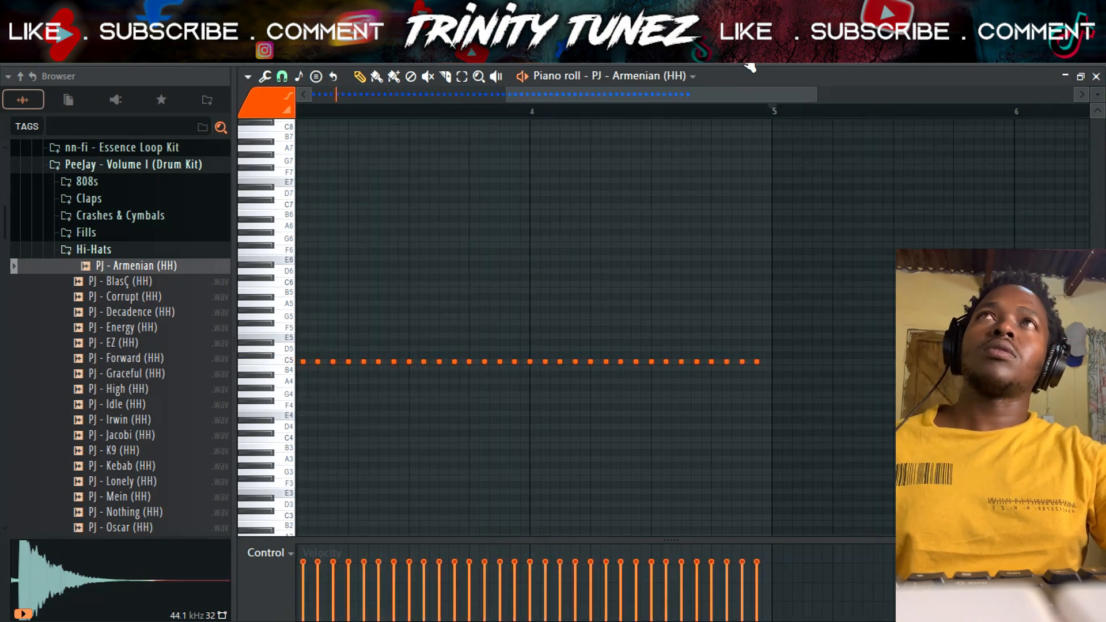
{"action": "left_click", "coordinate": [529, 49]}
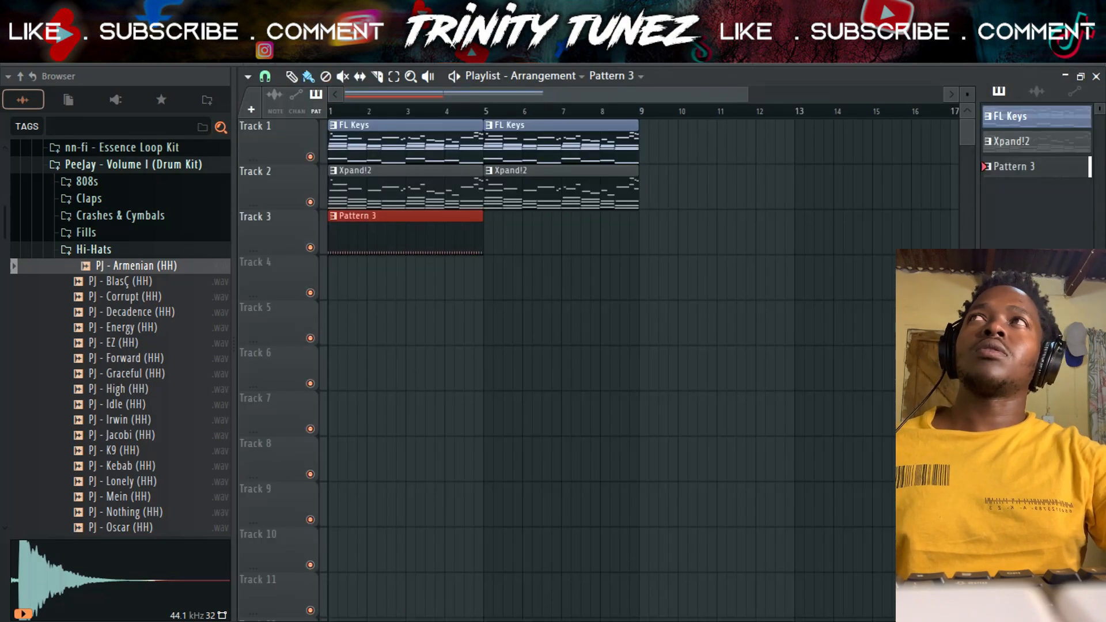
{"action": "left_click", "coordinate": [546, 239]}
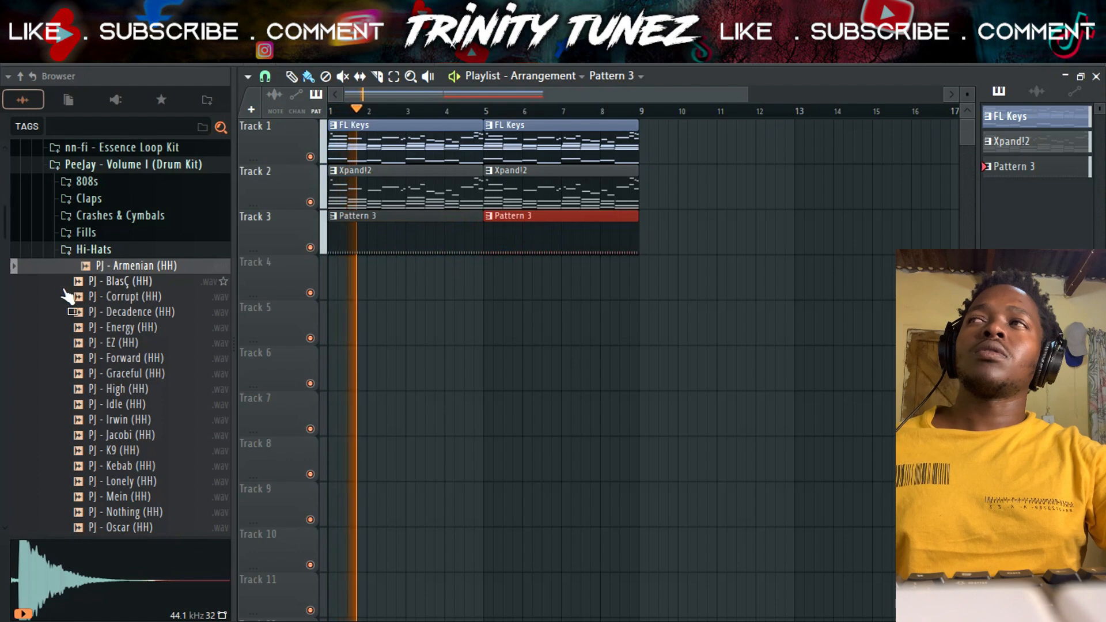
Step: Open the drum kit's Claps folder and audition the Blair, Dank and Flock claps
{"action": "left_click", "coordinate": [95, 249]}
{"action": "left_click", "coordinate": [107, 266]}
{"action": "left_click", "coordinate": [107, 266]}
{"action": "left_click", "coordinate": [107, 199]}
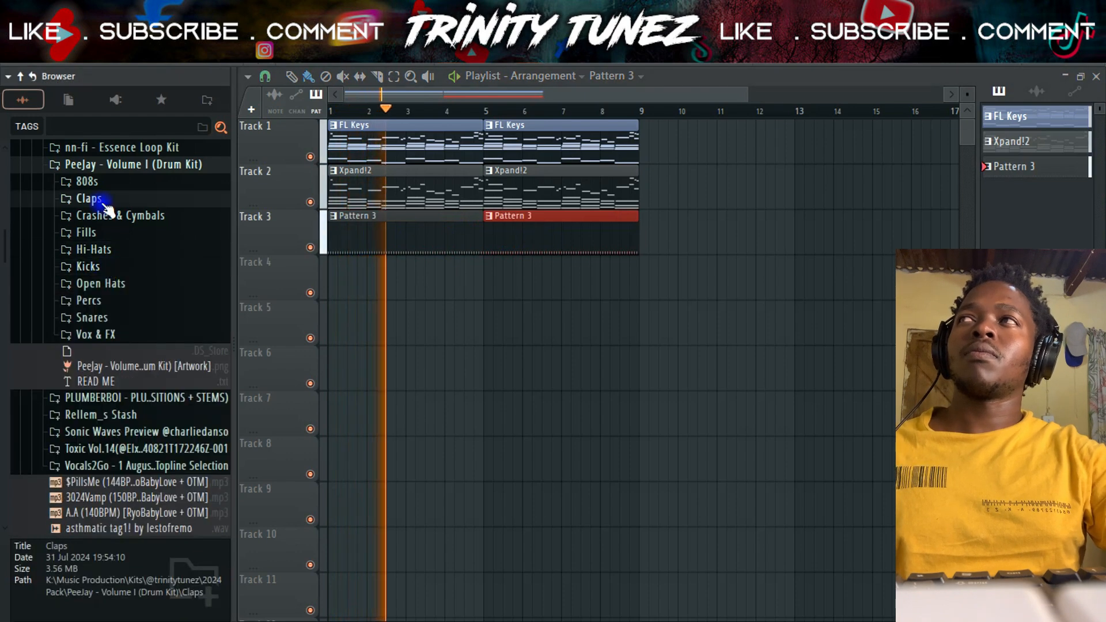
{"action": "left_click", "coordinate": [126, 231]}
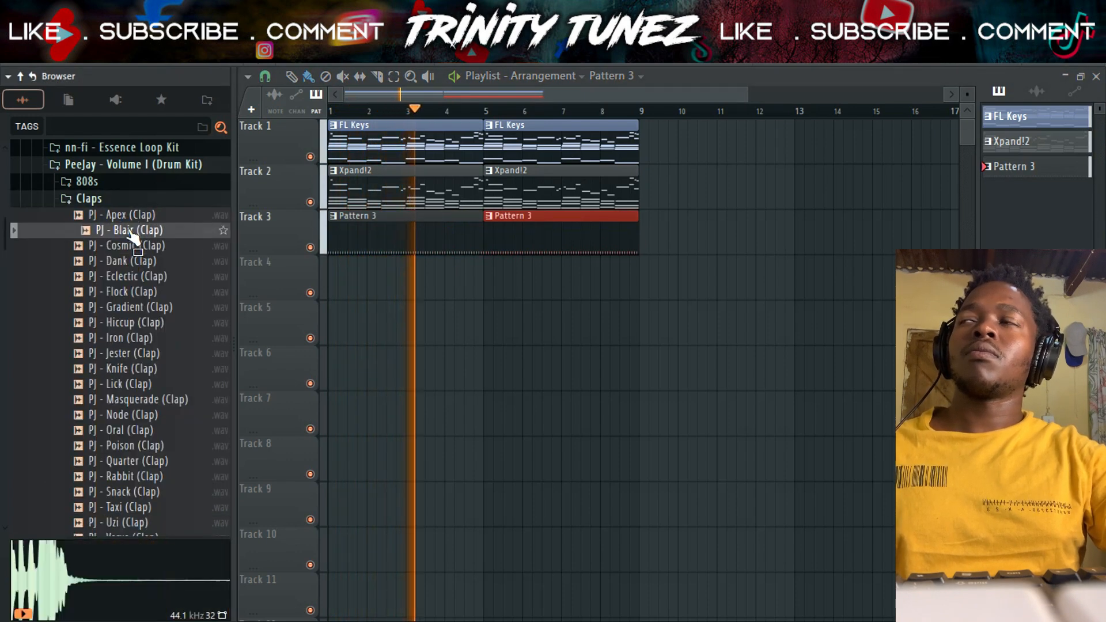
{"action": "left_click", "coordinate": [128, 261]}
{"action": "left_click", "coordinate": [130, 292]}
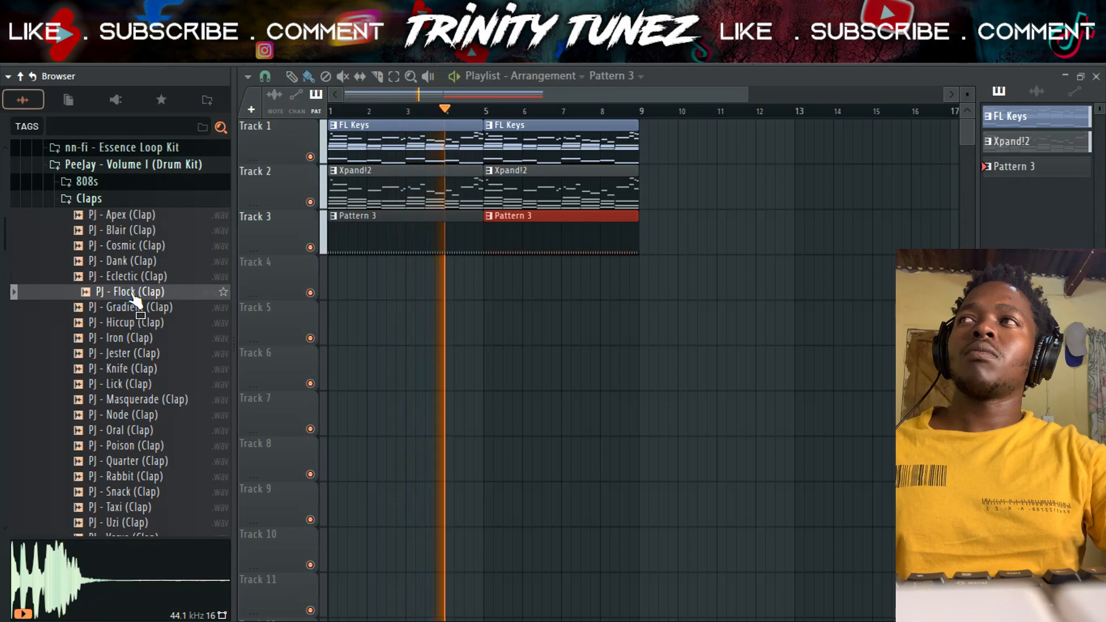
Step: Load PJ - Flock (Clap) into a new channel, close its sampler window and show the channel rack
{"action": "right_click", "coordinate": [139, 291]}
{"action": "left_click", "coordinate": [166, 277]}
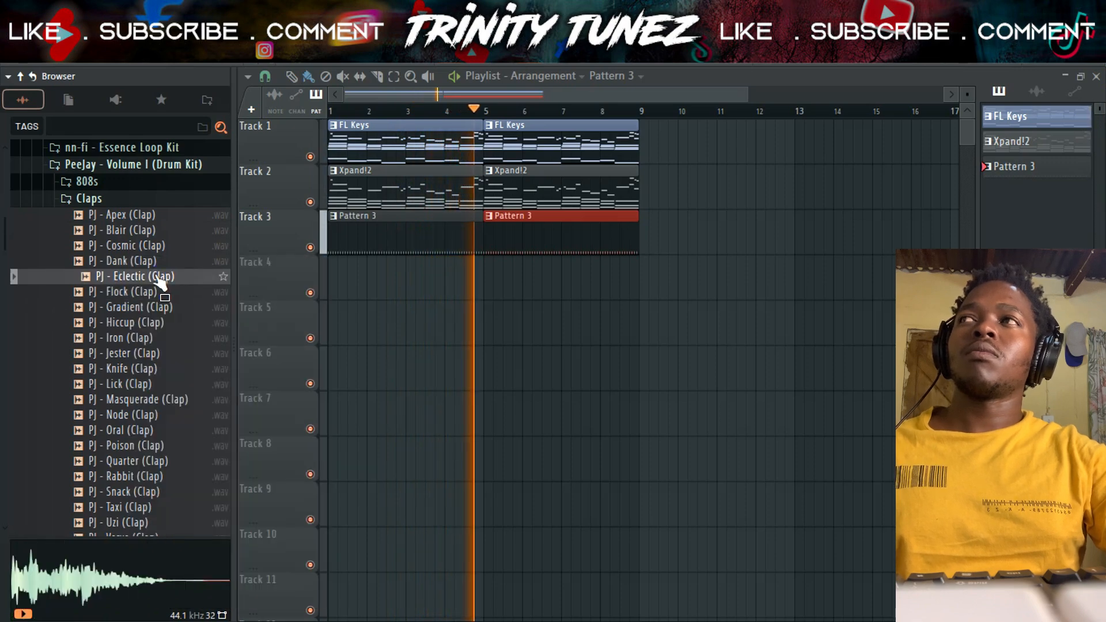
{"action": "right_click", "coordinate": [156, 278]}
{"action": "left_click", "coordinate": [141, 293]}
{"action": "right_click", "coordinate": [141, 292]}
{"action": "left_click", "coordinate": [173, 280]}
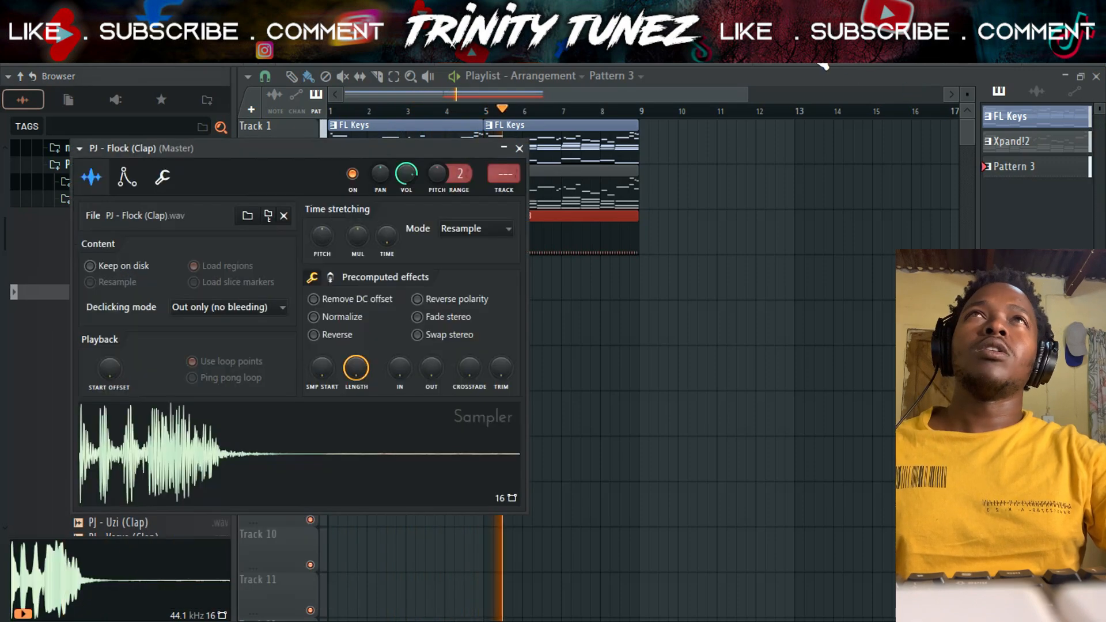
{"action": "key", "text": "F6"}
{"action": "left_click", "coordinate": [519, 149]}
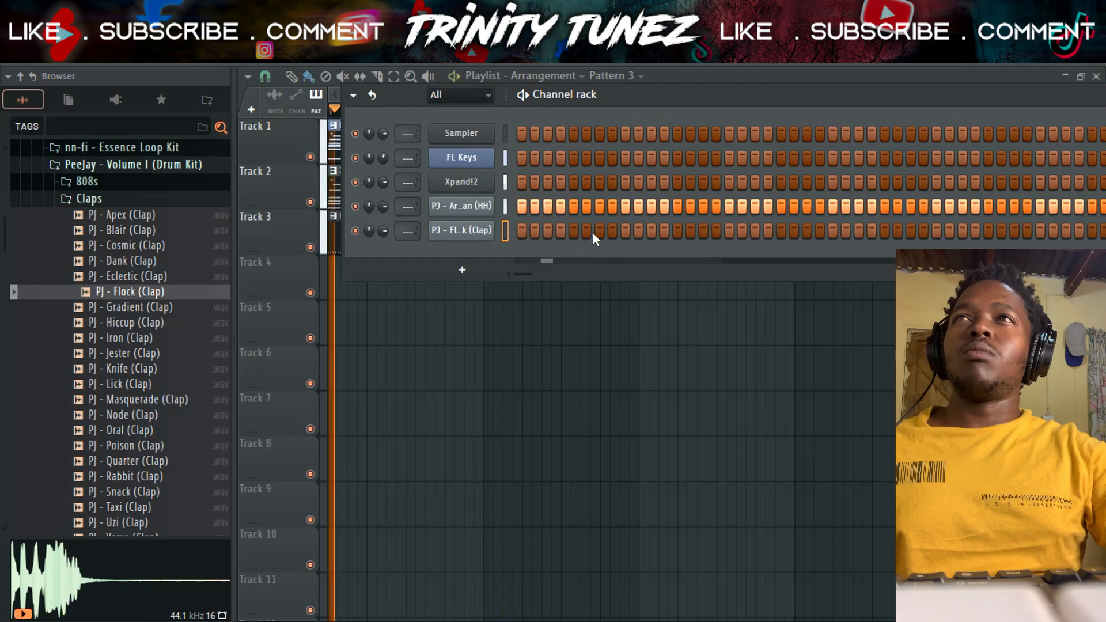
Step: Place Flock clap hits on step 5 and every eighth step after it, through the end of bar 4
{"action": "left_click", "coordinate": [574, 230]}
{"action": "left_click", "coordinate": [677, 231]}
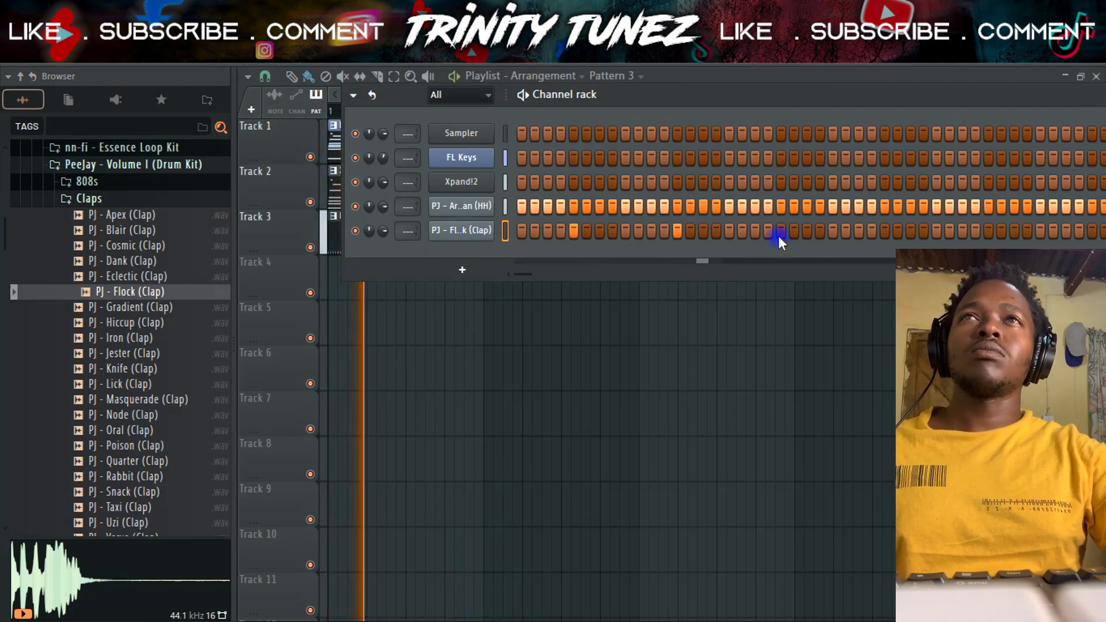
{"action": "left_click", "coordinate": [885, 231]}
{"action": "left_click", "coordinate": [987, 231]}
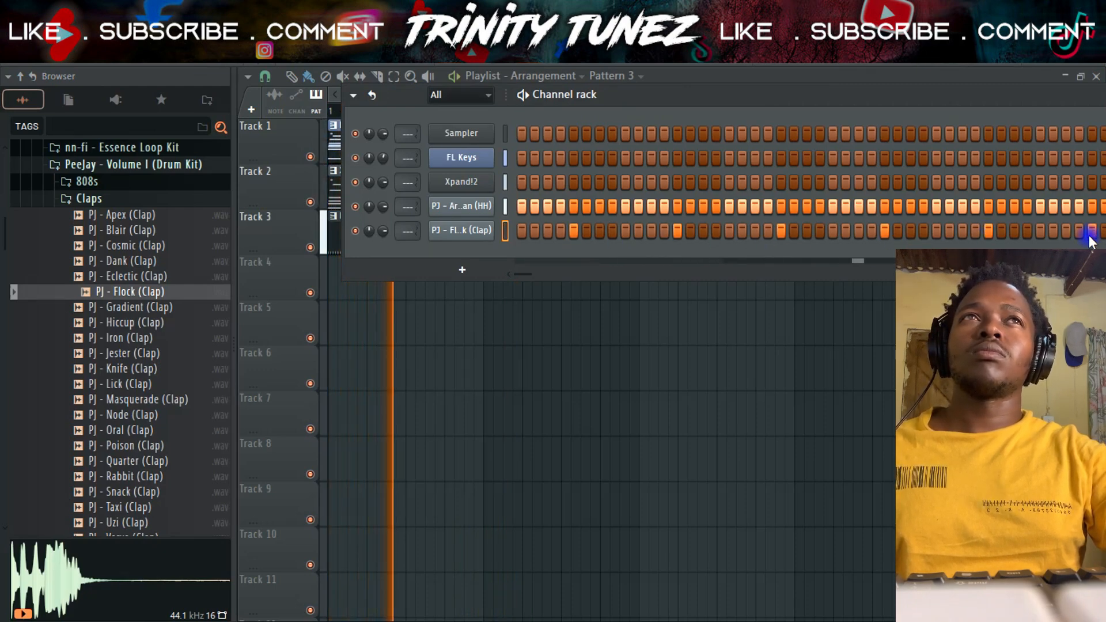
{"action": "right_click", "coordinate": [490, 230]}
{"action": "left_click", "coordinate": [532, 228]}
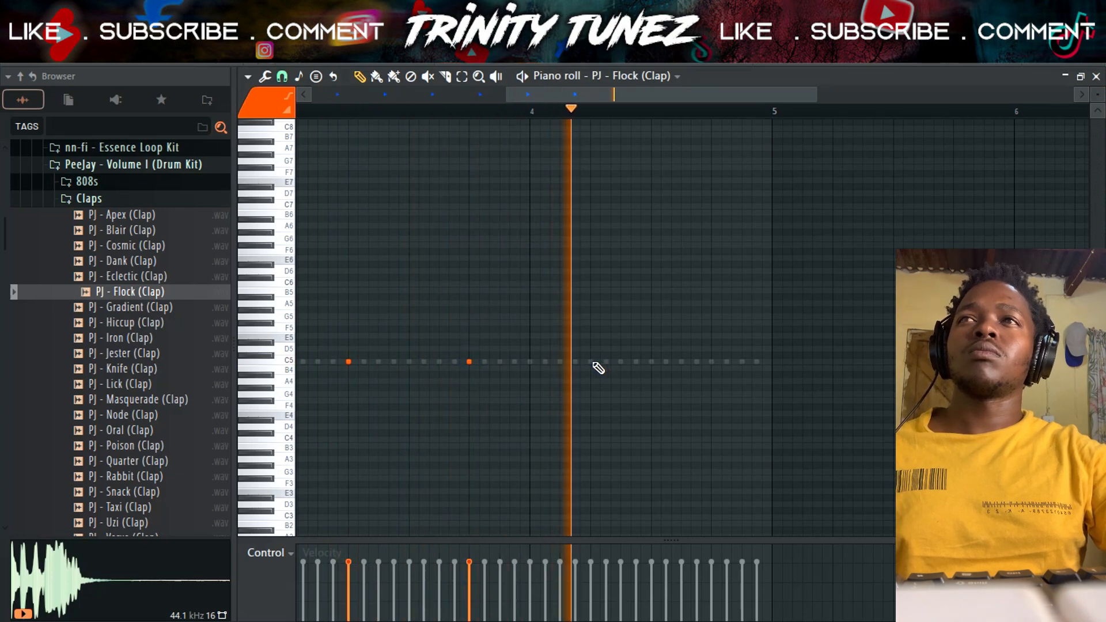
{"action": "left_click", "coordinate": [591, 361]}
{"action": "left_click", "coordinate": [712, 362]}
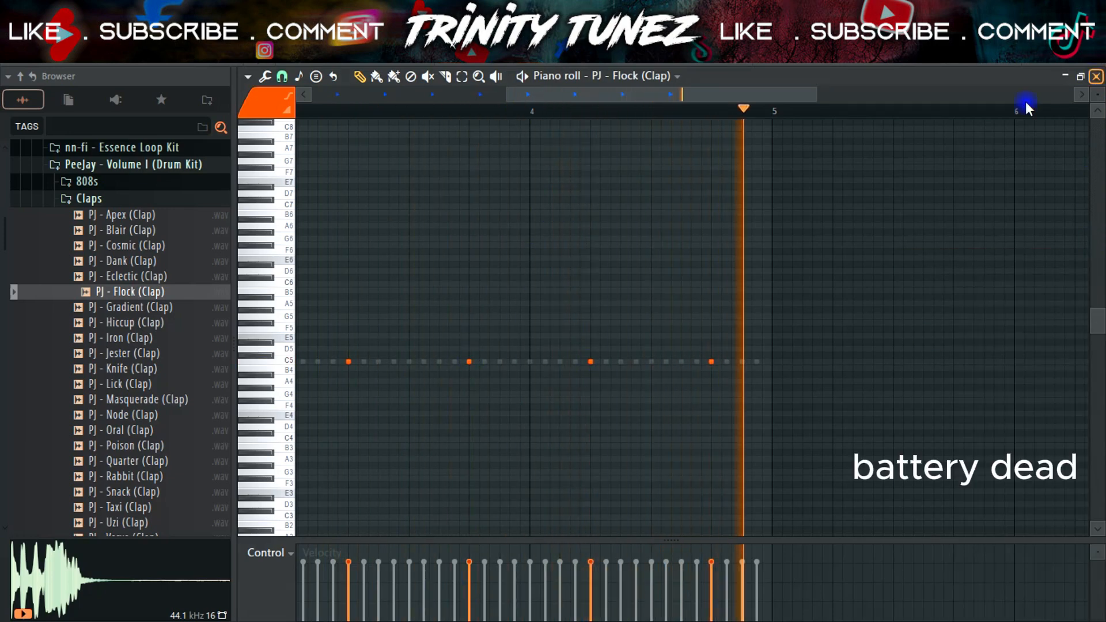
{"action": "left_click", "coordinate": [1096, 76]}
Step: Audition samples in the drum kit's Snares folder and load PJ - Clock (Snare) into a new channel
{"action": "left_click", "coordinate": [89, 198]}
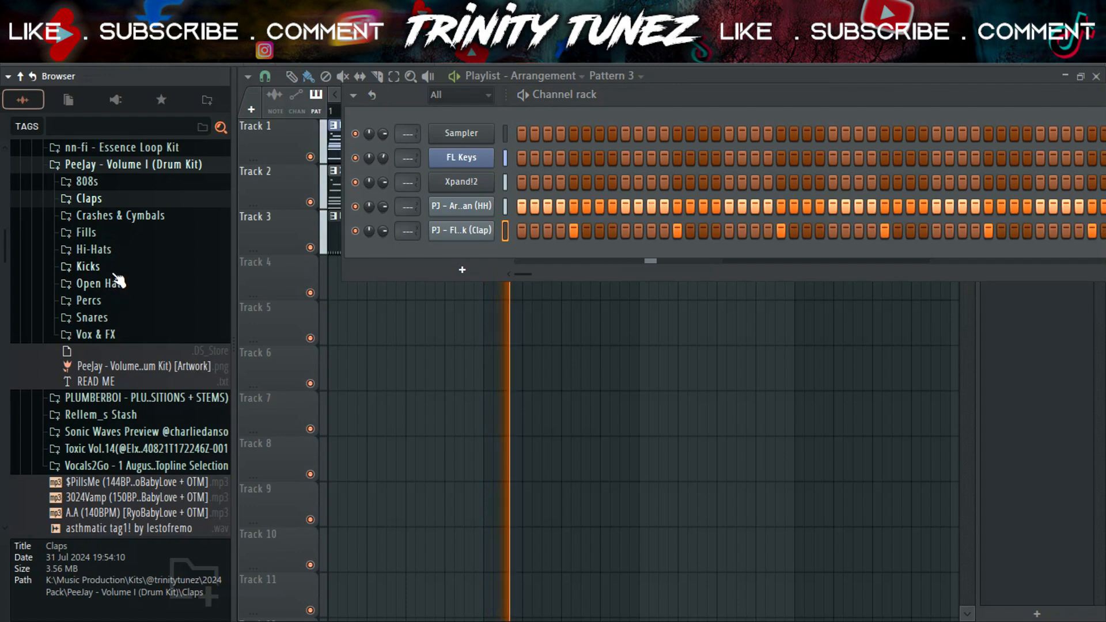
{"action": "left_click", "coordinate": [110, 248]}
{"action": "left_click", "coordinate": [110, 247]}
{"action": "left_click", "coordinate": [92, 316]}
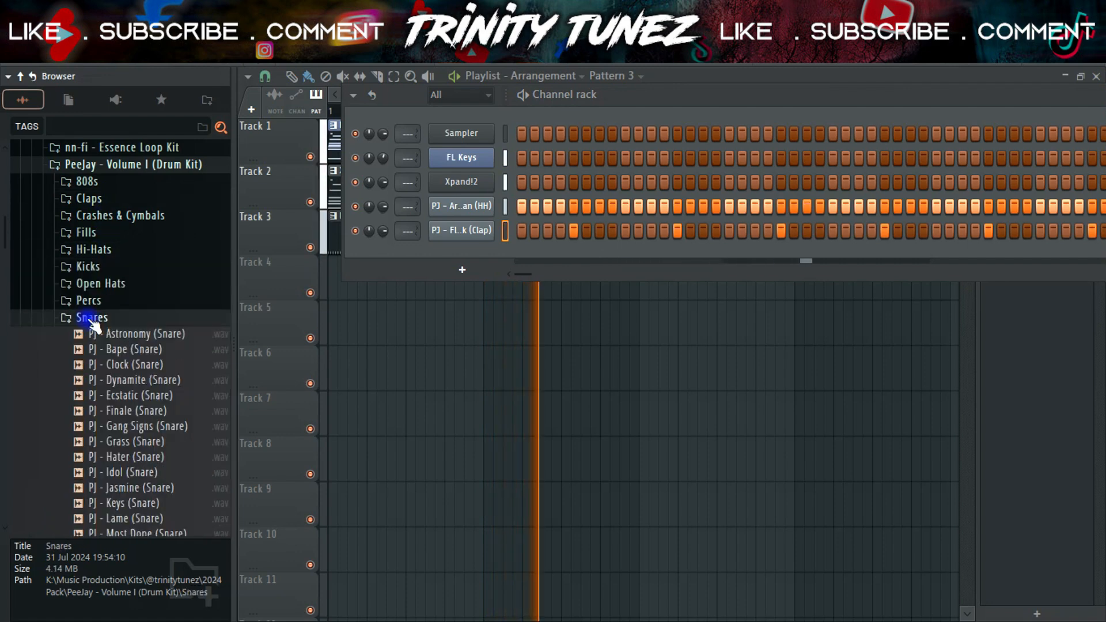
{"action": "left_click", "coordinate": [138, 350]}
{"action": "mouse_move", "coordinate": [135, 364]}
{"action": "left_mouse_down"}
{"action": "mouse_move", "coordinate": [128, 500]}
{"action": "mouse_move", "coordinate": [135, 364]}
{"action": "left_mouse_up"}
{"action": "right_click", "coordinate": [135, 364]}
{"action": "left_click", "coordinate": [186, 282]}
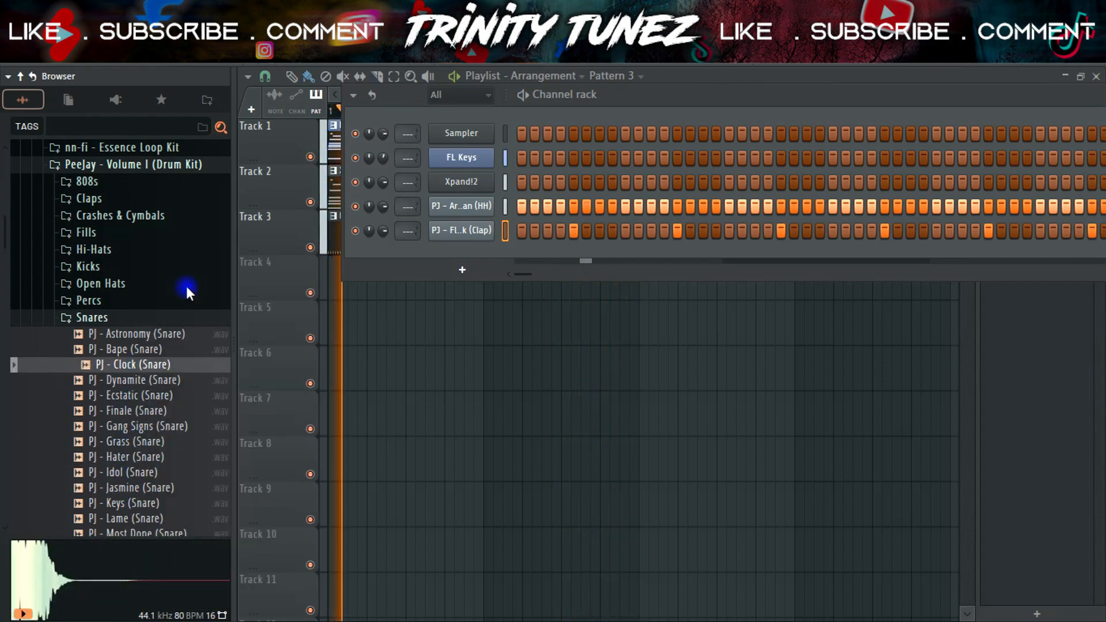
{"action": "left_click", "coordinate": [524, 170]}
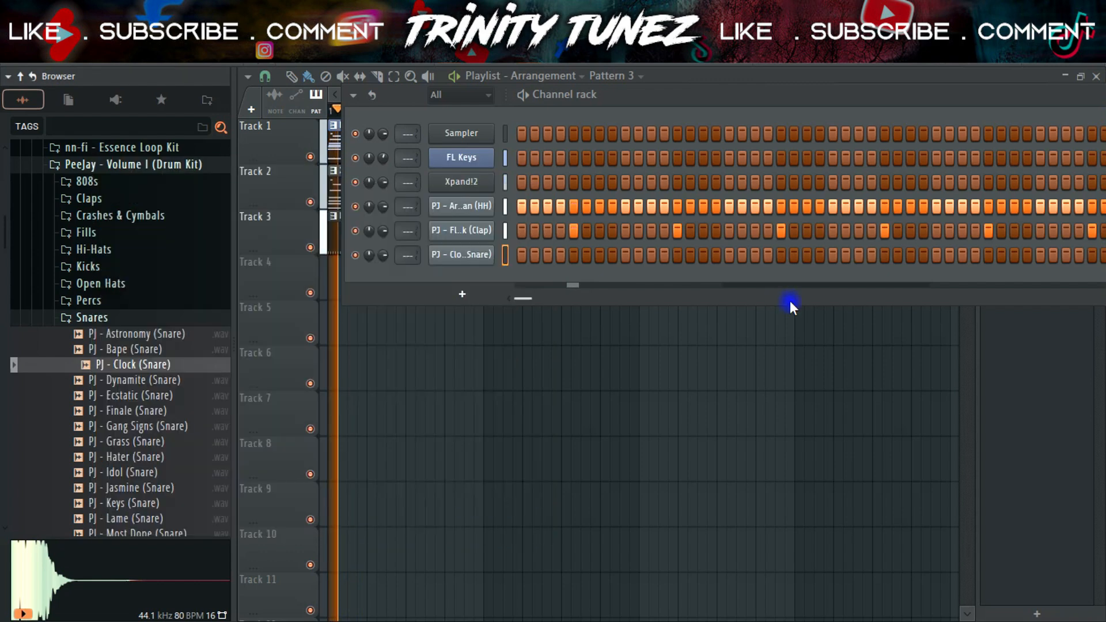
Step: Place Clock snare hits on steps 10, 17, 18, 24 and 26
{"action": "left_click", "coordinate": [650, 255]}
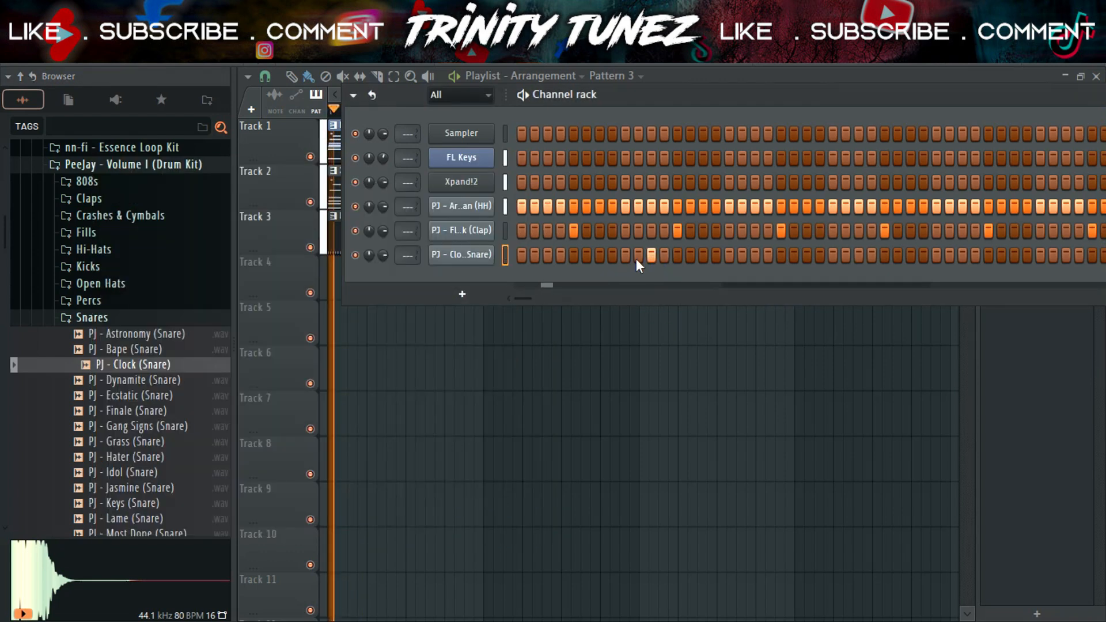
{"action": "left_click", "coordinate": [637, 255]}
{"action": "left_click", "coordinate": [648, 255]}
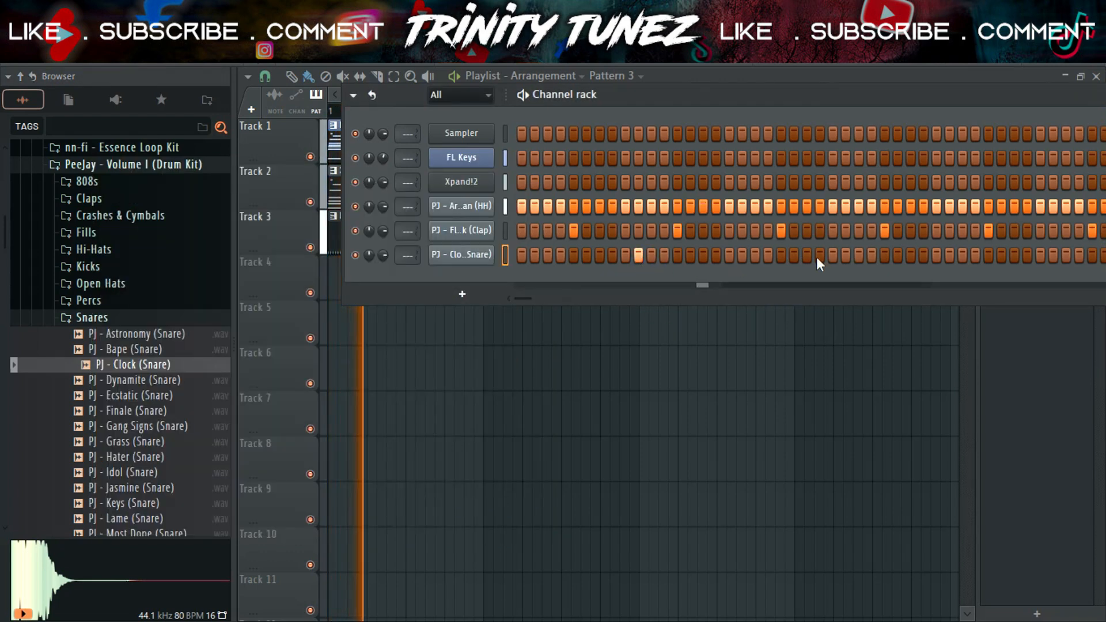
{"action": "left_click", "coordinate": [762, 258]}
{"action": "left_click", "coordinate": [744, 259]}
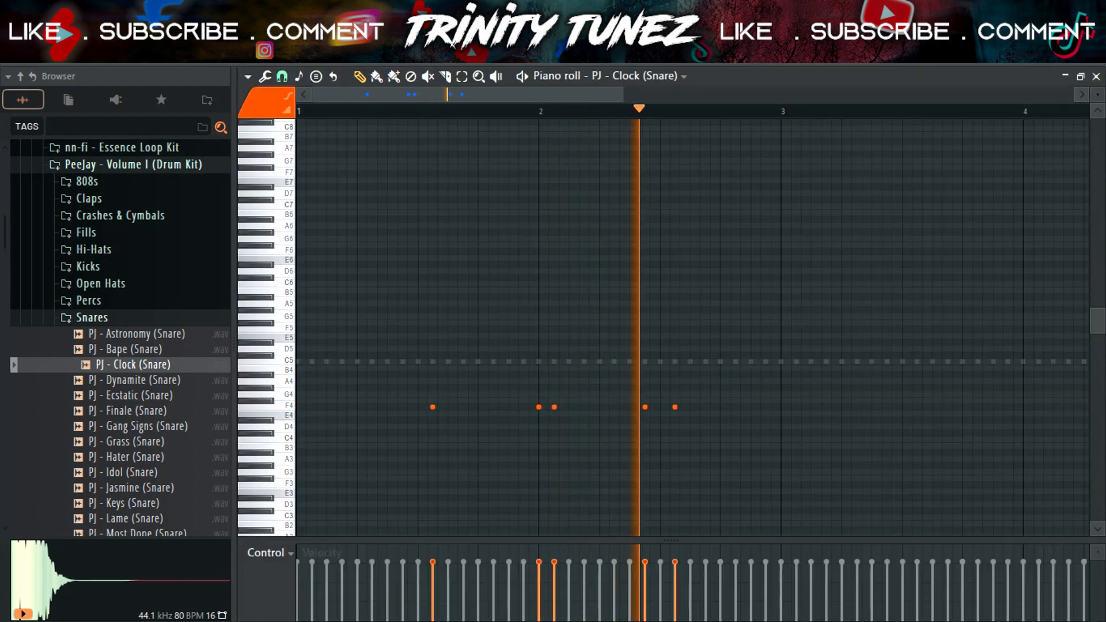
Step: Transpose the Clock snare notes up three semitones and duplicate the first two bars into the next two
{"action": "key", "text": "shift+Up"}
{"action": "key", "text": "shift+Up"}
{"action": "key", "text": "shift+Up"}
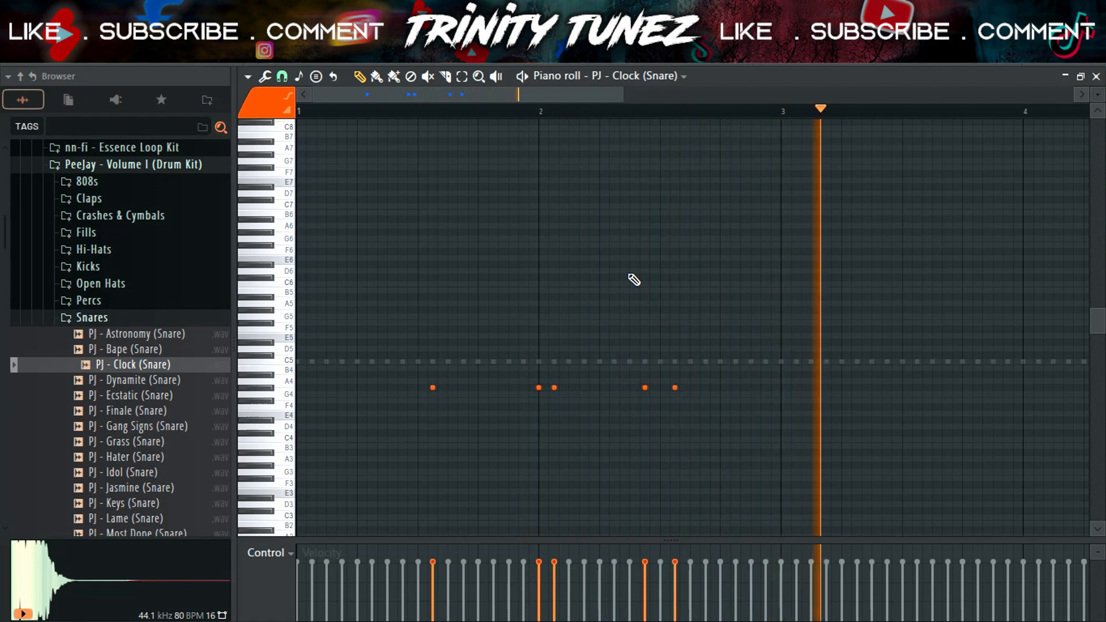
{"action": "left_click_drag", "start_coordinate": [784, 111], "coordinate": [1, 305]}
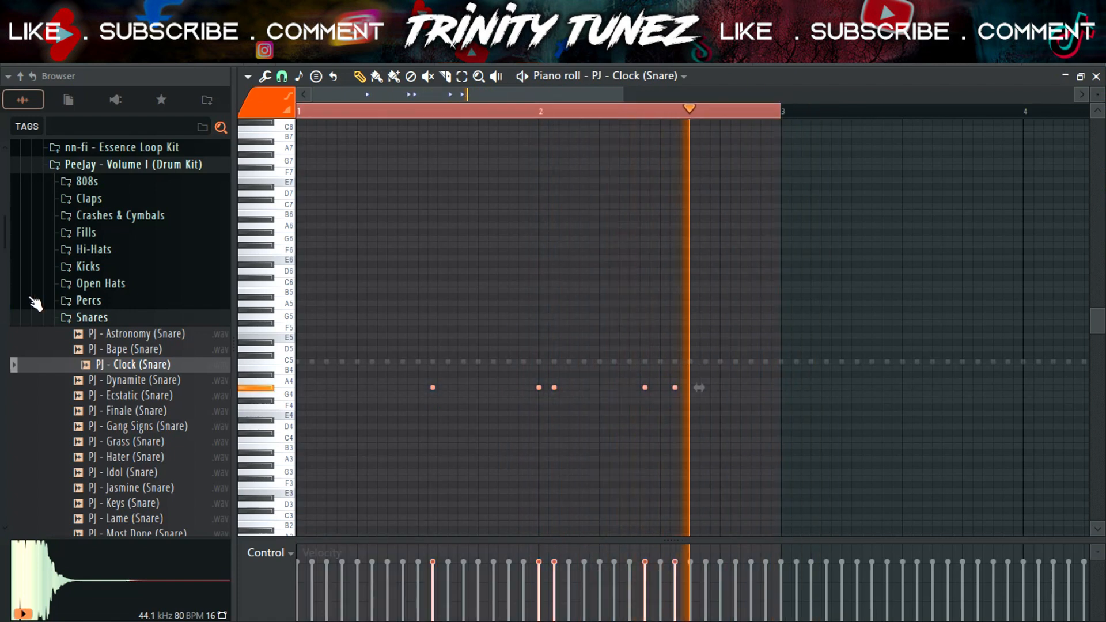
{"action": "key", "text": "ctrl+b"}
{"action": "key", "text": "ctrl+d"}
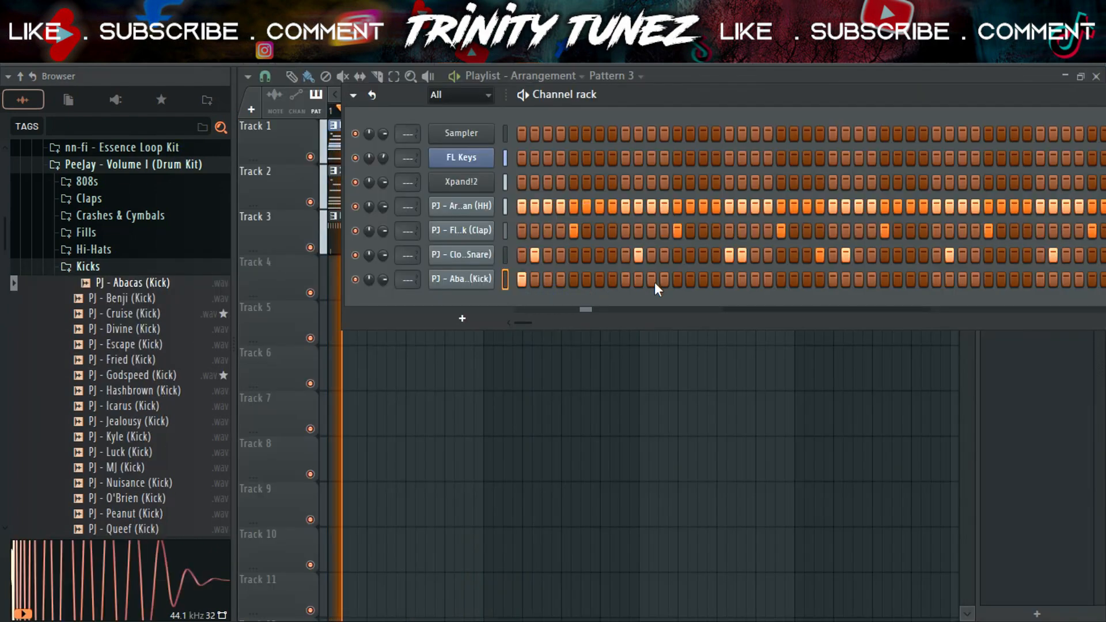
Step: Place Abacas kick hits on steps 11, 14, 19, 23, 27 and 30, and repeat the two-bar kick pattern into the next two bars
{"action": "left_click", "coordinate": [652, 280]}
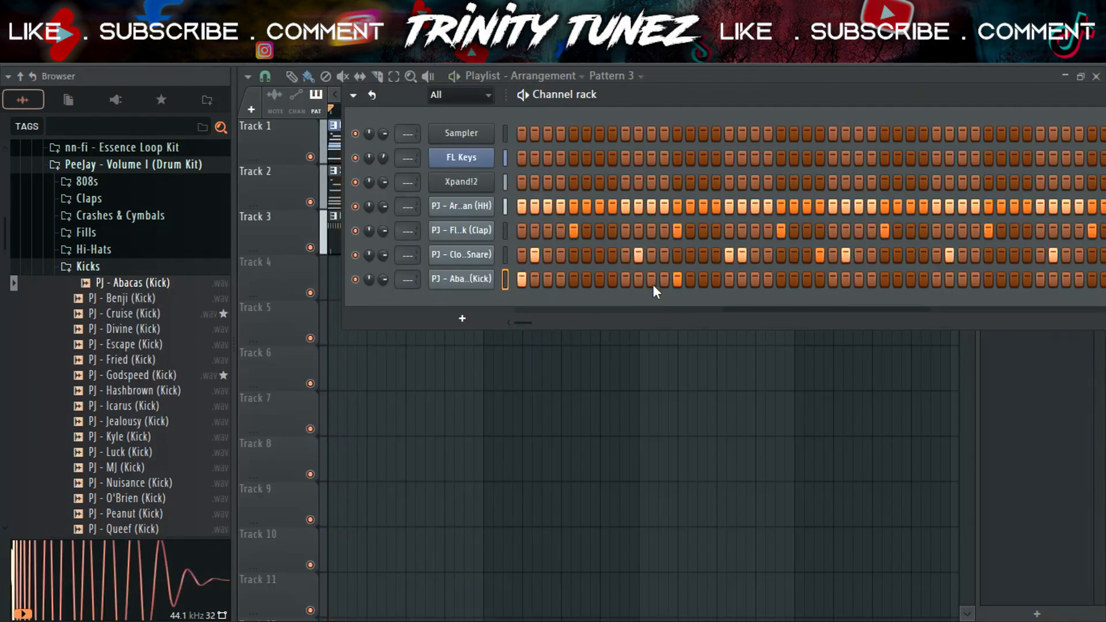
{"action": "left_click", "coordinate": [690, 279]}
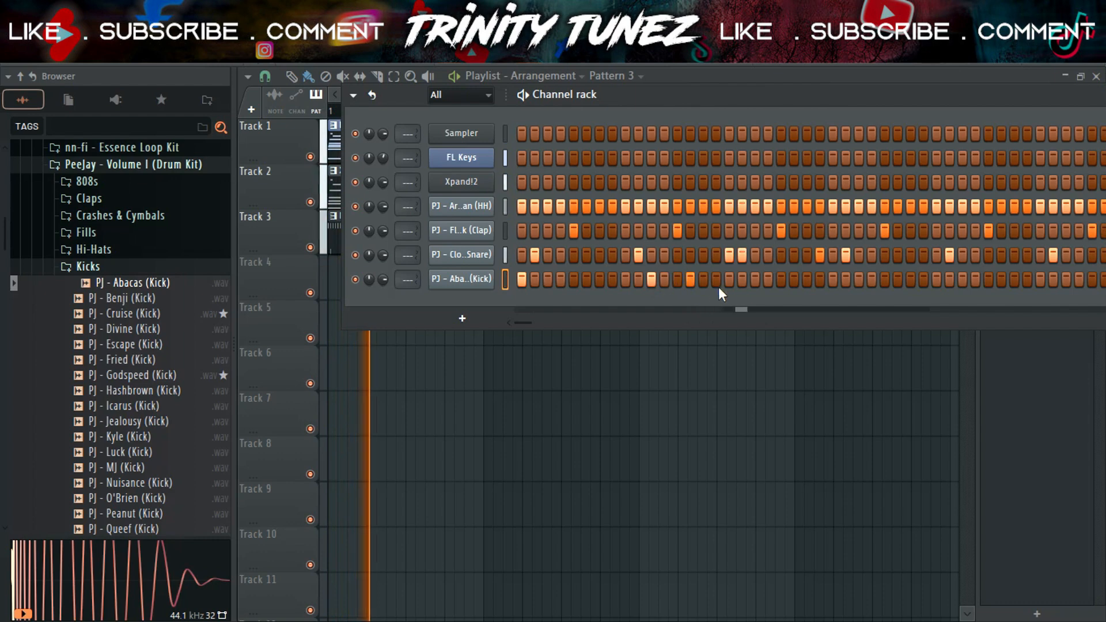
{"action": "right_click", "coordinate": [460, 279]}
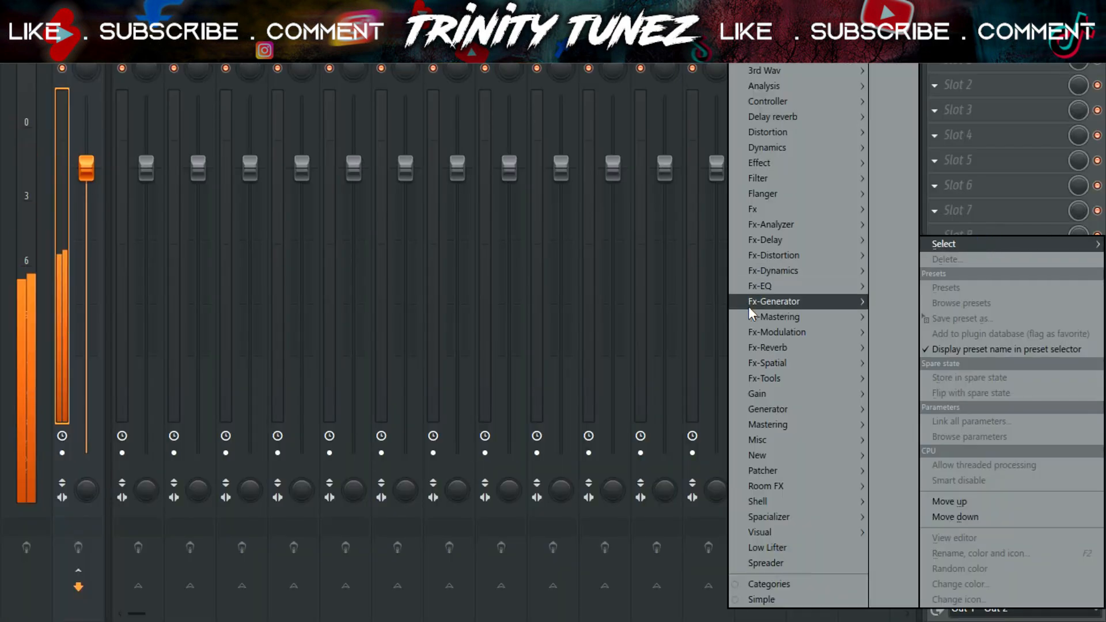
Step: Add Fruity soft clipper to the Master mixer track and close its window
{"action": "mouse_move", "coordinate": [771, 149]}
{"action": "left_click", "coordinate": [664, 195]}
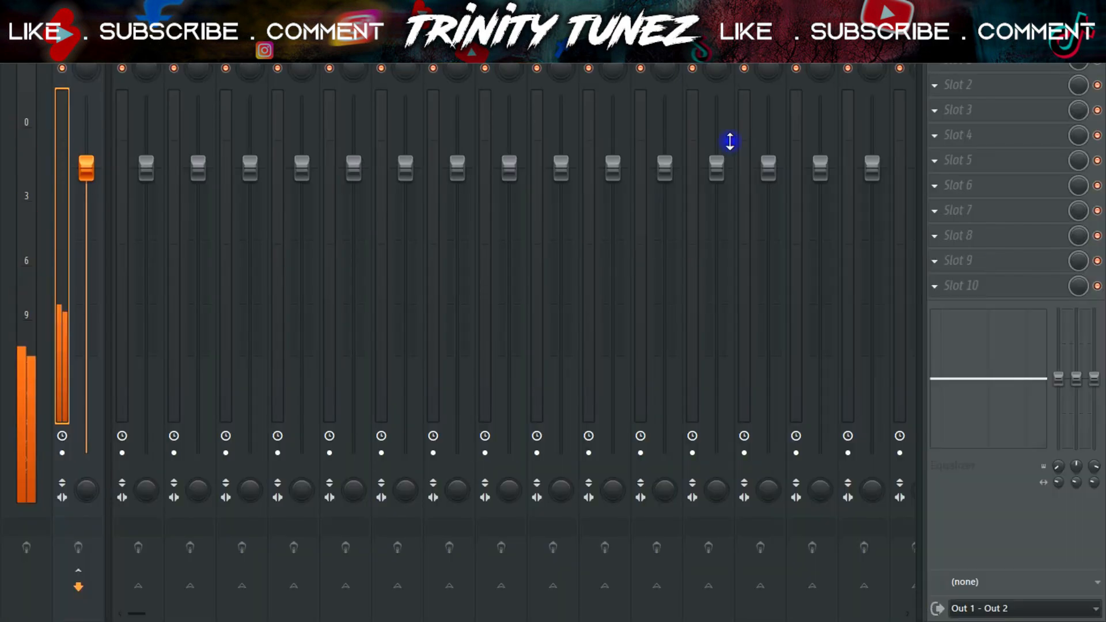
{"action": "key", "text": "F9"}
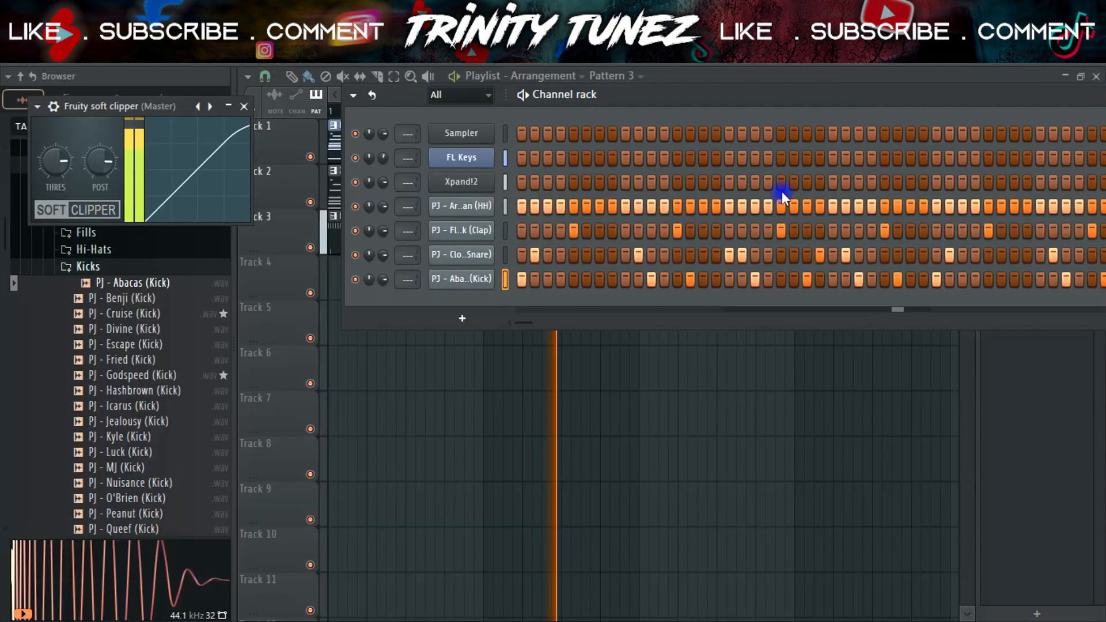
{"action": "left_click", "coordinate": [244, 106]}
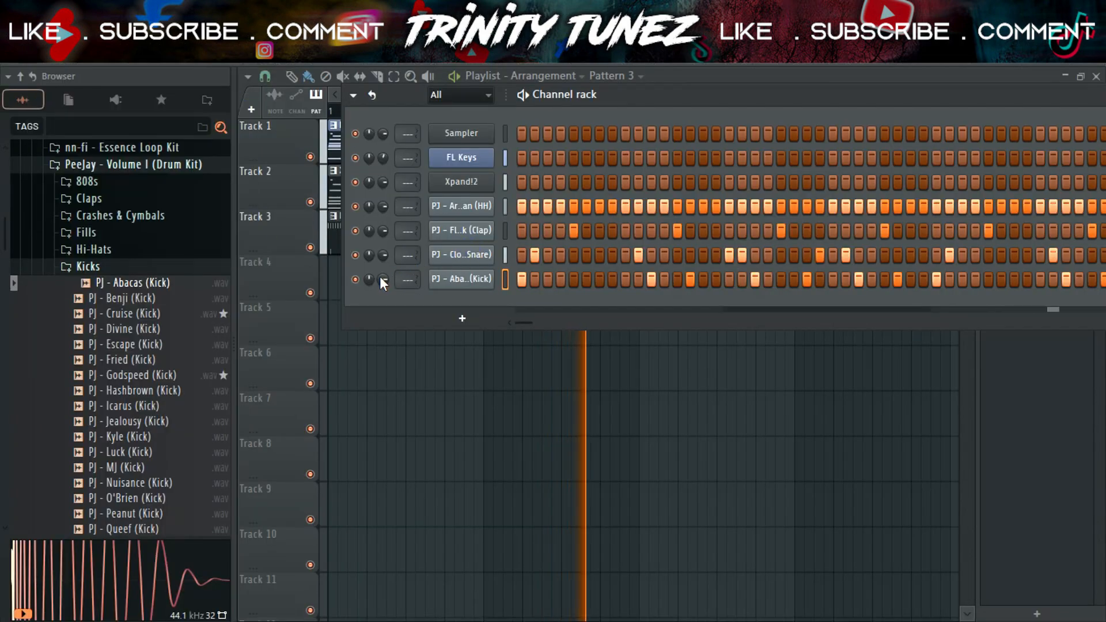
Step: Open the drum kit's 808s folder and load PJ - Spinz C (808) into a new channel
{"action": "left_click", "coordinate": [98, 268]}
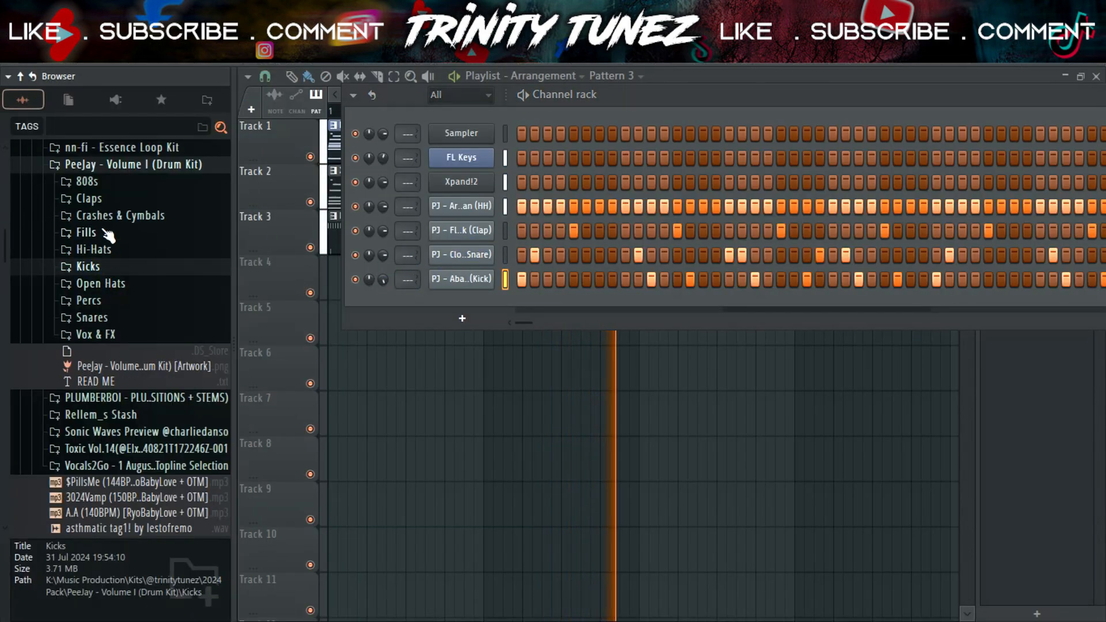
{"action": "left_click", "coordinate": [108, 201]}
{"action": "left_click", "coordinate": [109, 200]}
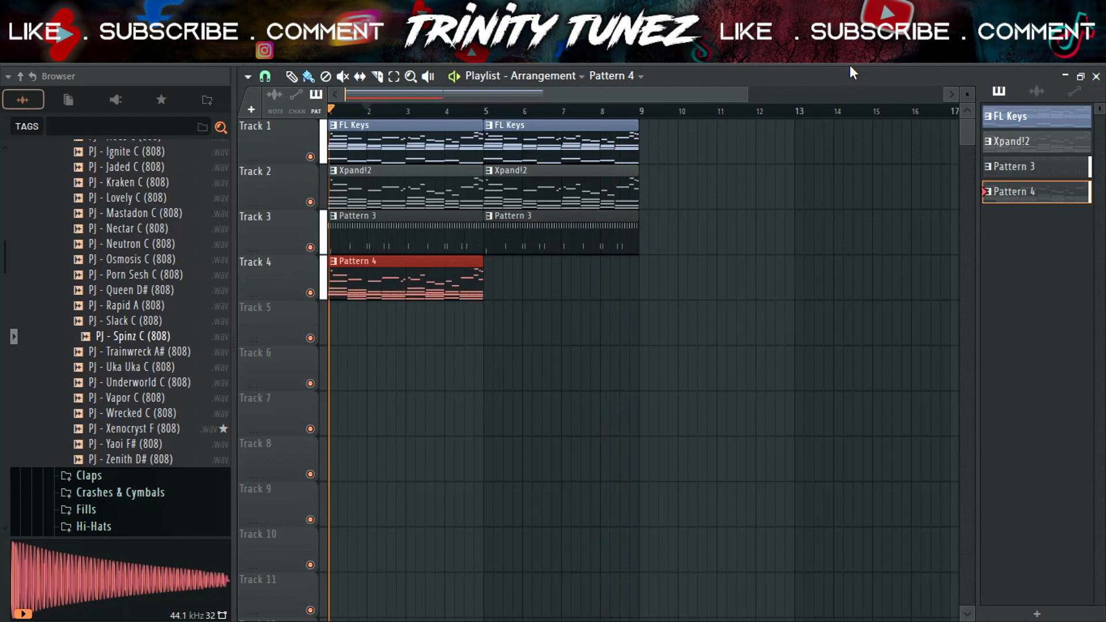
Step: Move the Spinz 808 notes to follow the chord roots F#5, E5, D5 and A4 across the four bars
{"action": "key", "text": "F6"}
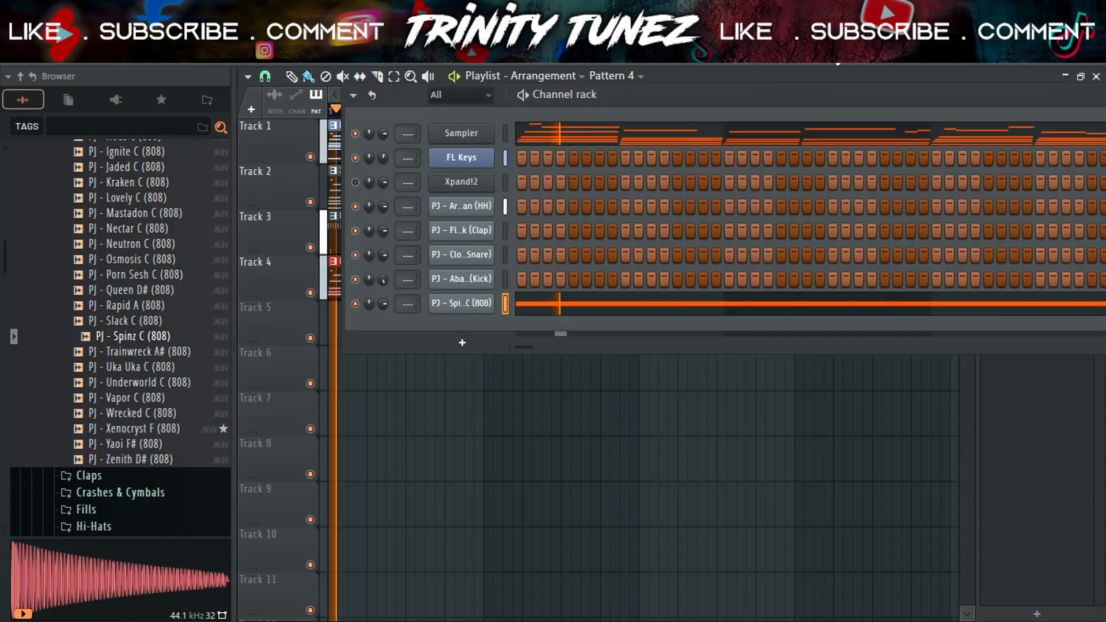
{"action": "left_click", "coordinate": [581, 315]}
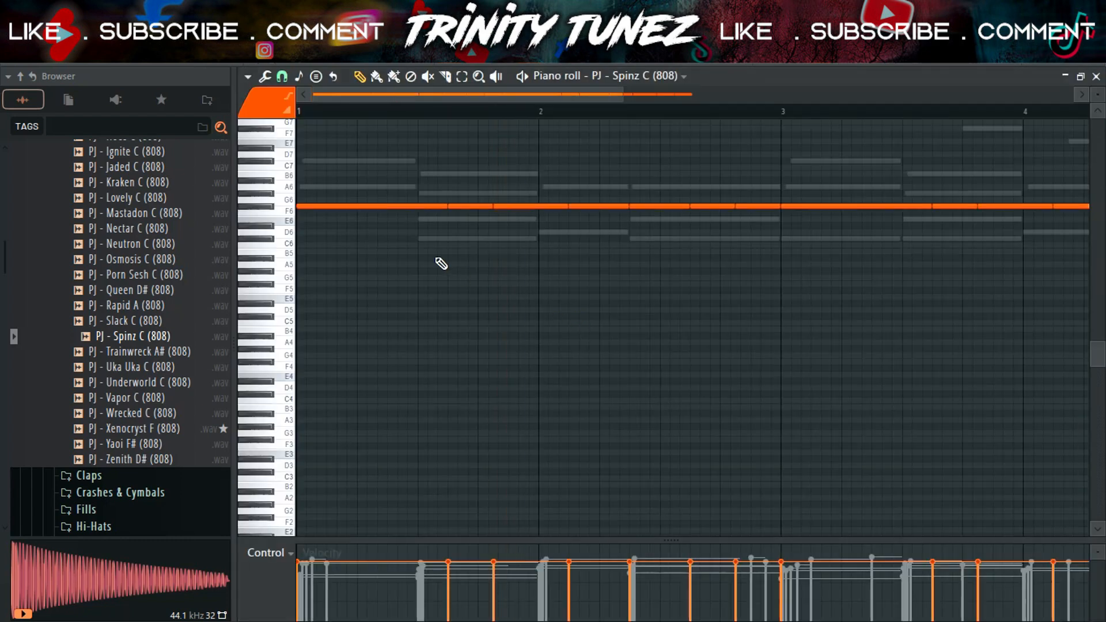
{"action": "left_click_drag", "start_coordinate": [475, 218], "coordinate": [464, 225]}
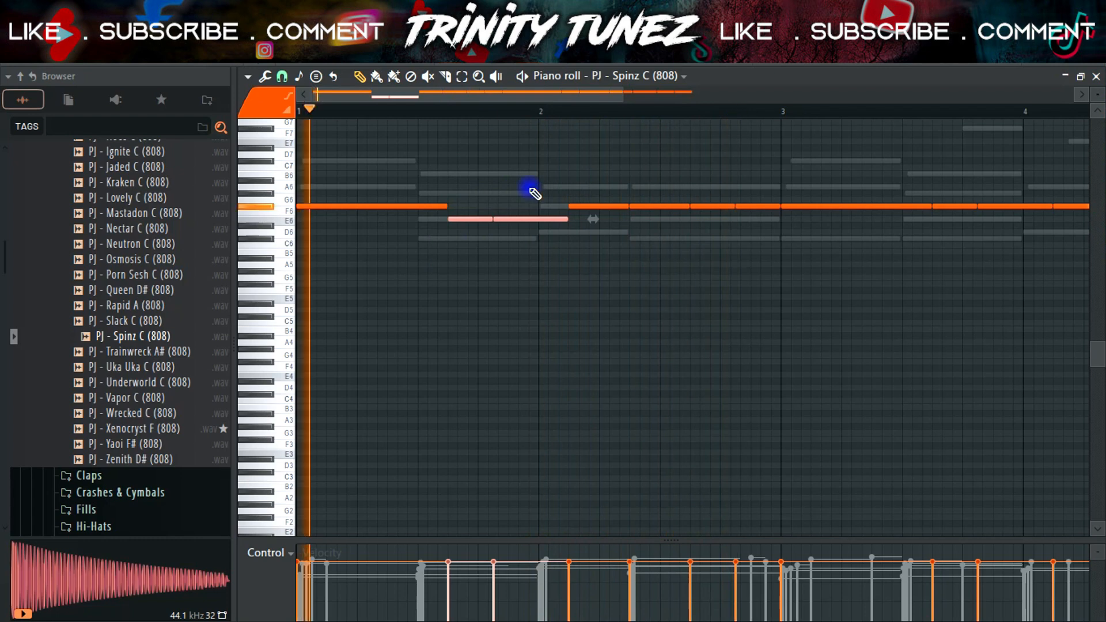
{"action": "scroll", "coordinate": [617, 286], "scroll_direction": "up", "scroll_amount": 3}
{"action": "left_click", "coordinate": [610, 244]}
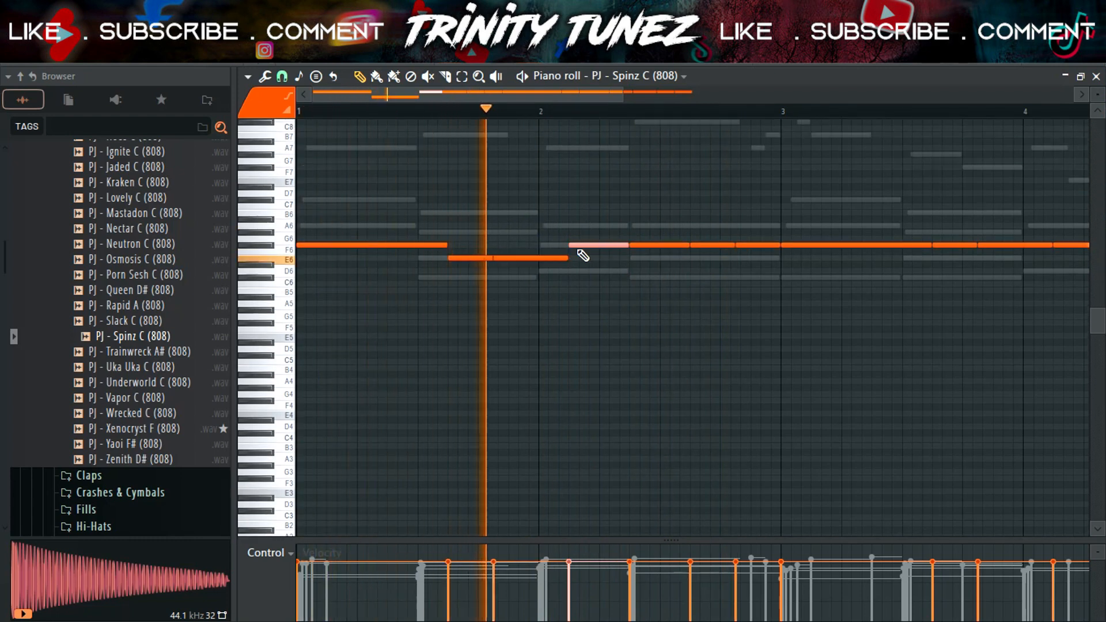
{"action": "left_click_drag", "start_coordinate": [588, 247], "coordinate": [595, 279]}
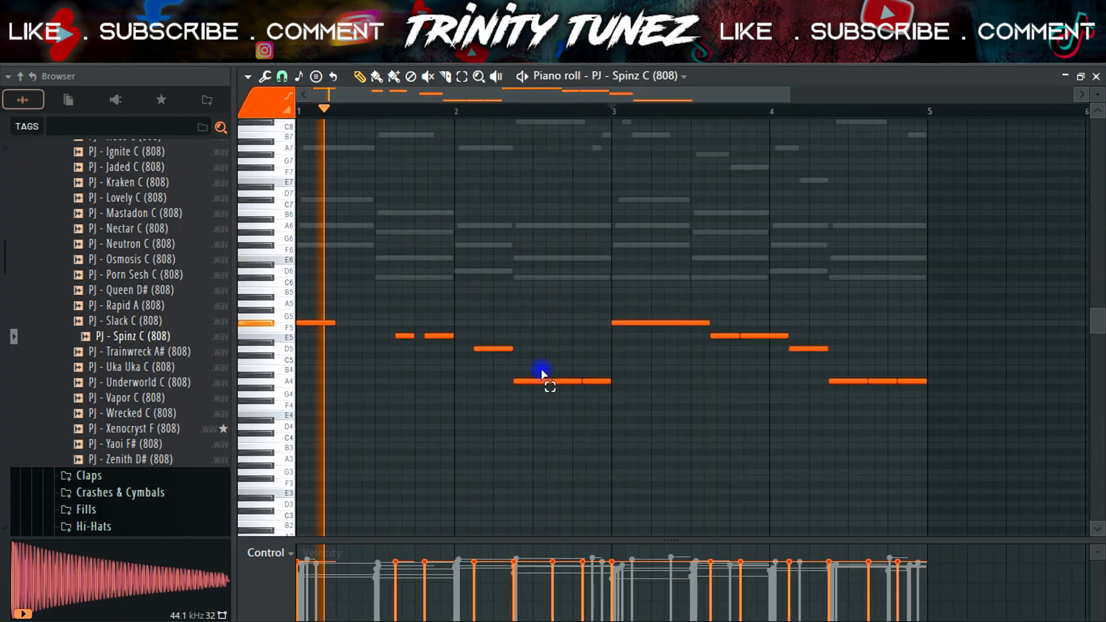
Step: Trim the ends of the D5 note and the first A4 note in bar 2 of the 808 line to leave short gaps
{"action": "left_click", "coordinate": [541, 376]}
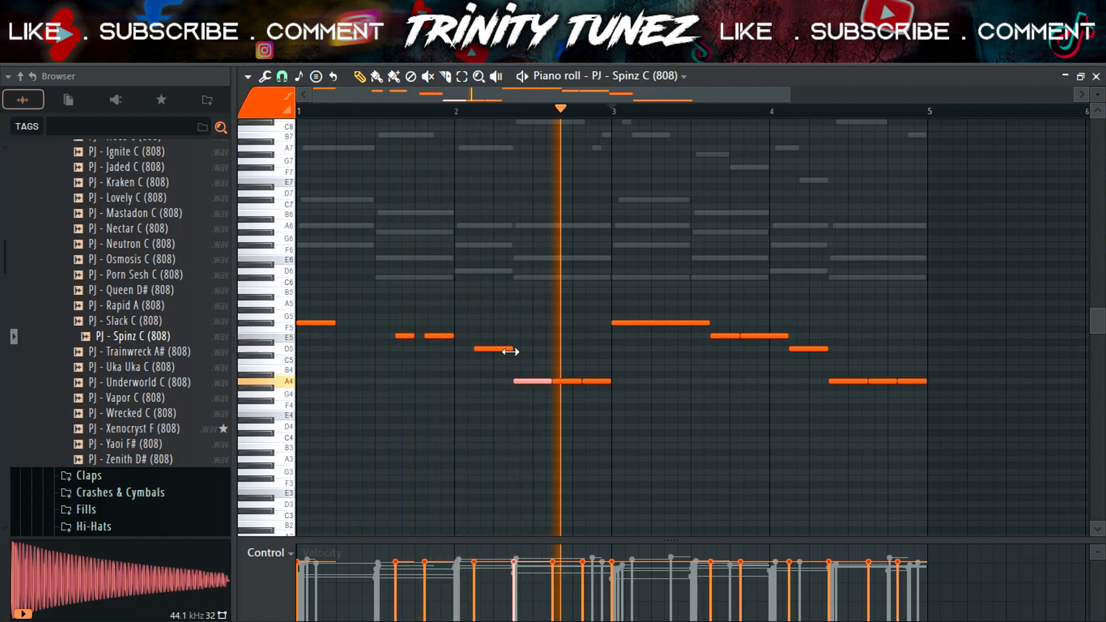
{"action": "key", "text": "space"}
{"action": "key", "text": "space"}
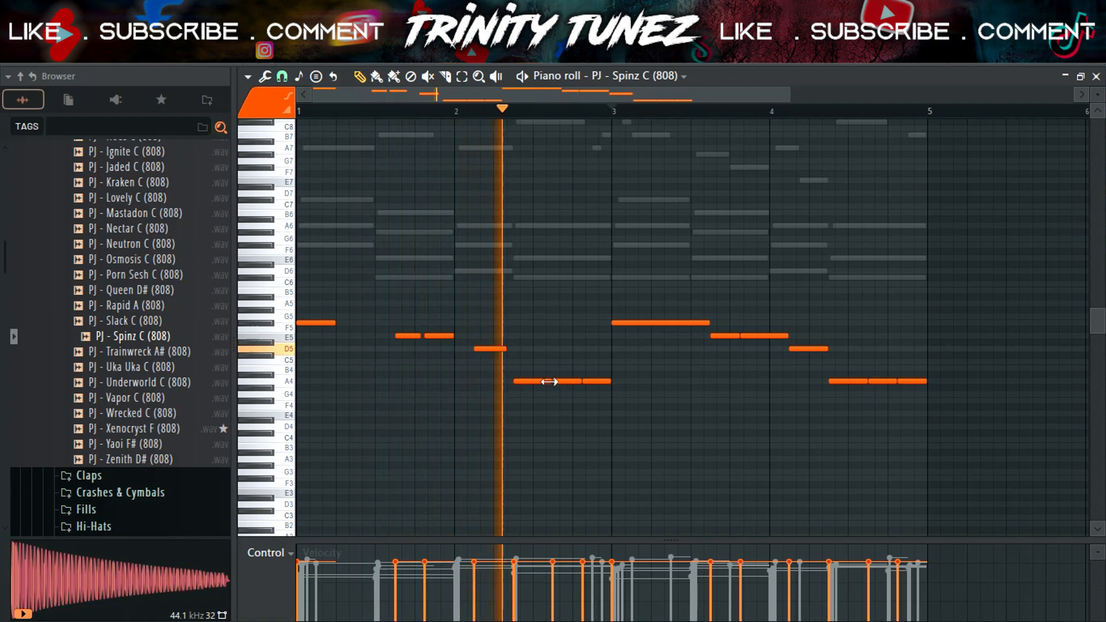
{"action": "left_click_drag", "start_coordinate": [551, 381], "coordinate": [544, 381]}
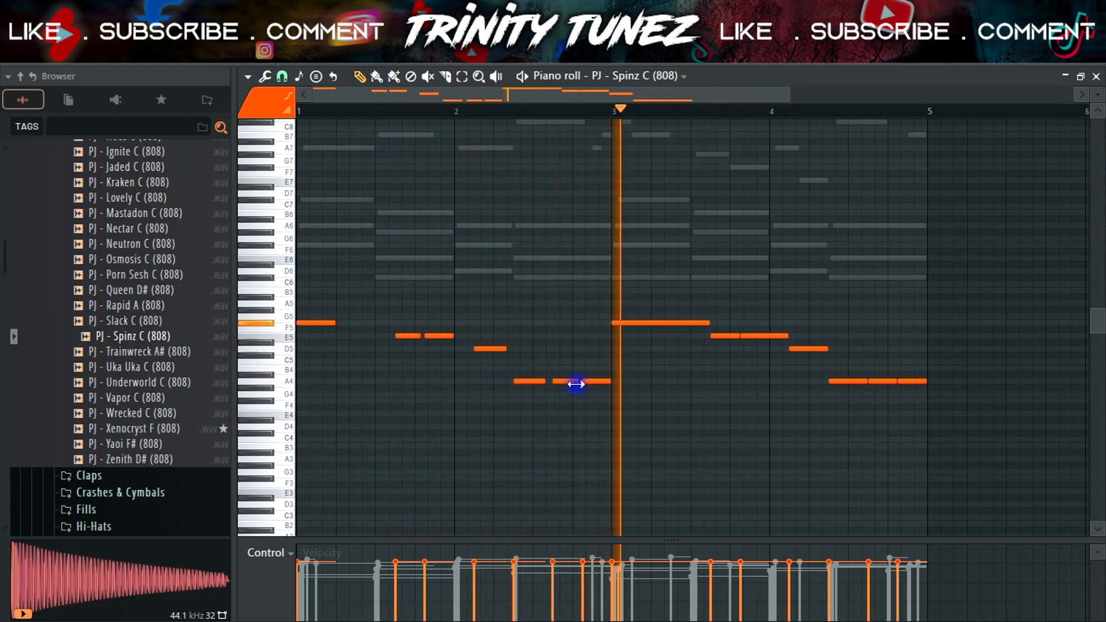
{"action": "key", "text": "F7"}
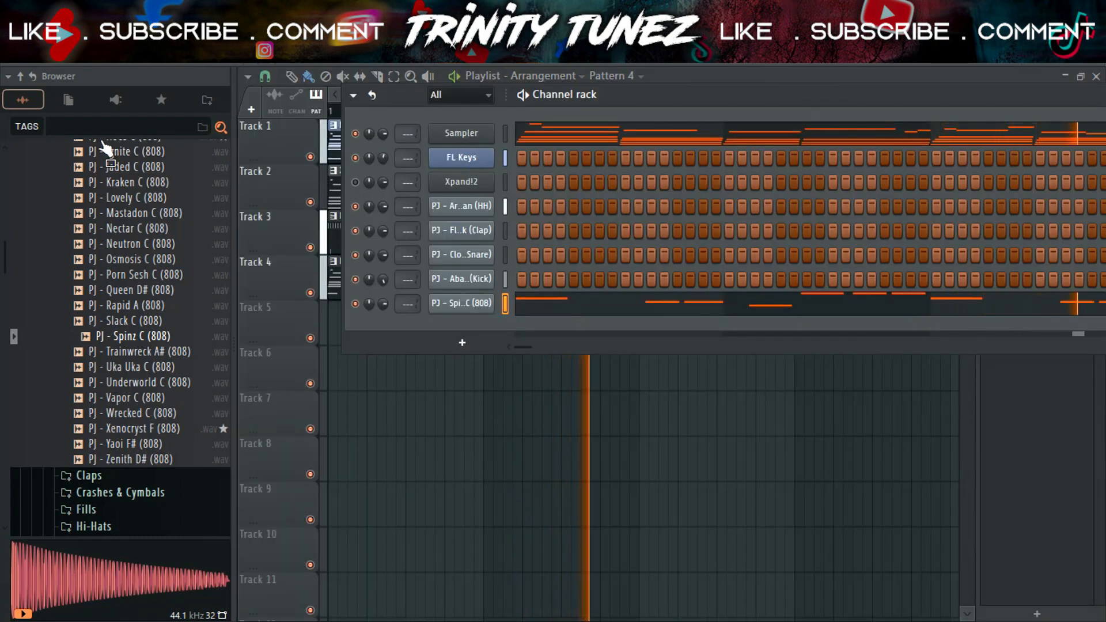
Step: Open the Keys folder of the Mafio - Radial One Shot Kit in the one-shot samples
{"action": "scroll", "coordinate": [69, 217], "scroll_direction": "up", "scroll_amount": 8}
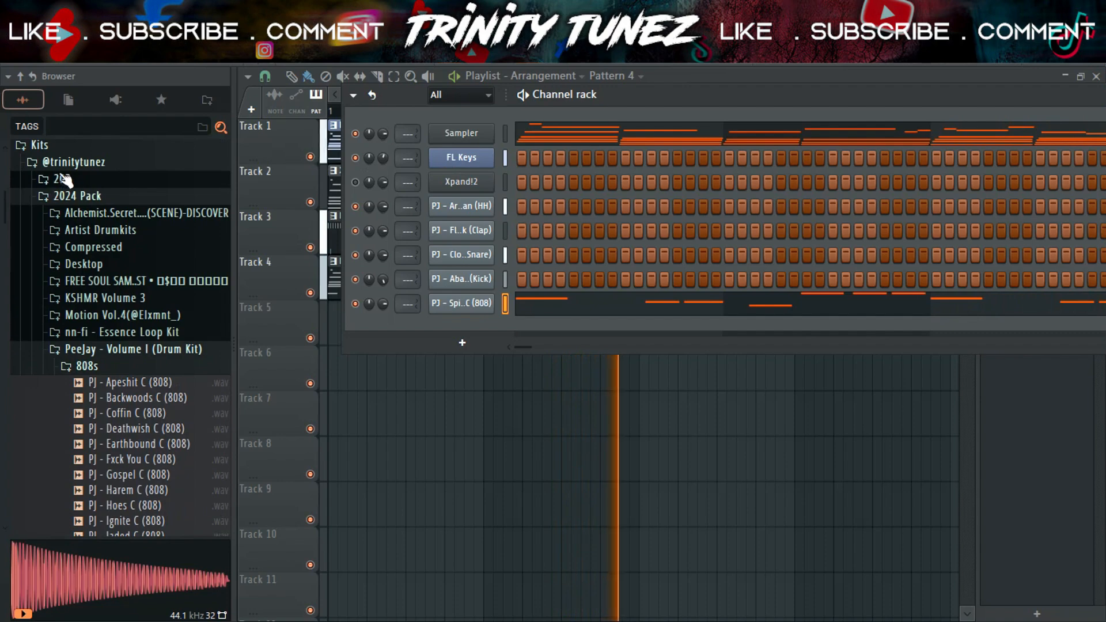
{"action": "left_click", "coordinate": [61, 164]}
{"action": "scroll", "coordinate": [88, 368], "scroll_direction": "down", "scroll_amount": 8}
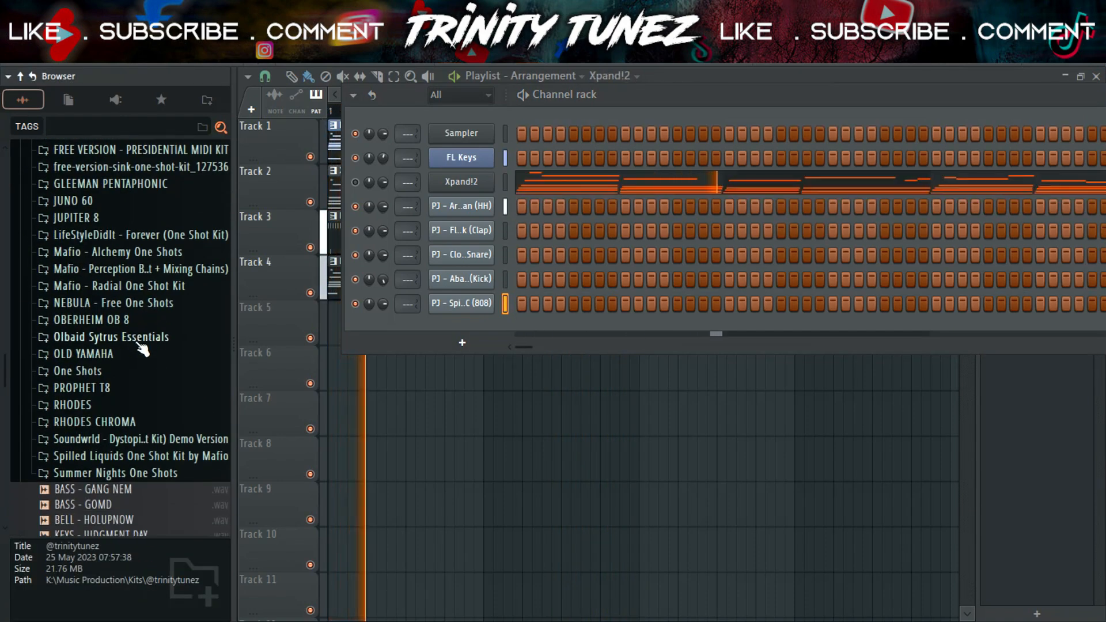
{"action": "left_click", "coordinate": [98, 285]}
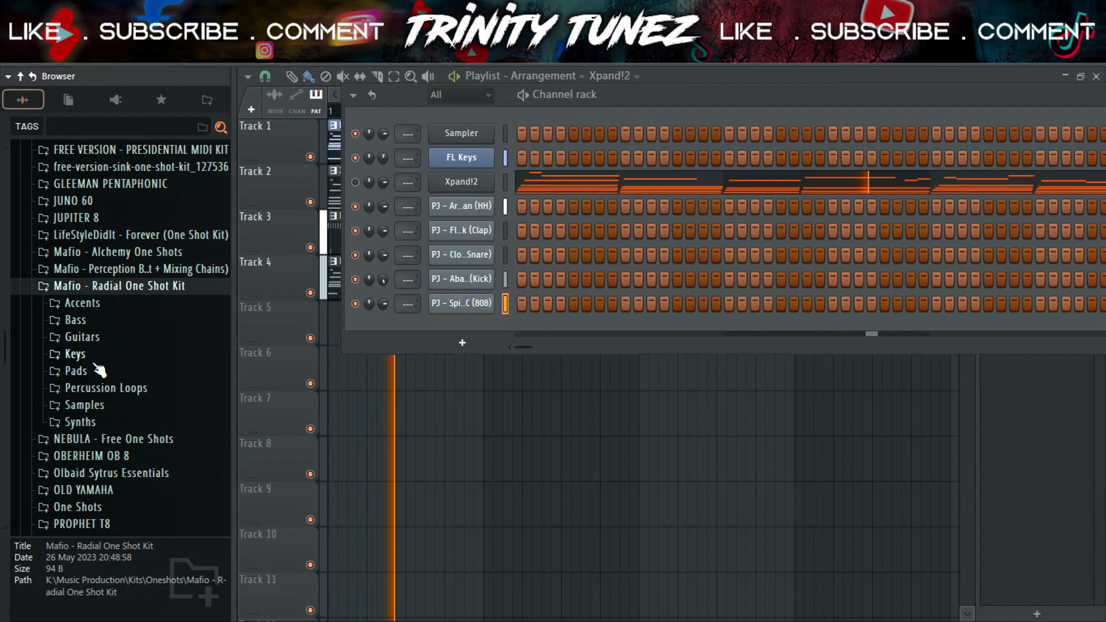
{"action": "left_click", "coordinate": [75, 354]}
Step: Audition samples in the Keys folder and load Mafio - Magic Show Key into a new channel
{"action": "left_click", "coordinate": [103, 416]}
{"action": "left_click", "coordinate": [124, 401]}
{"action": "left_click", "coordinate": [147, 447]}
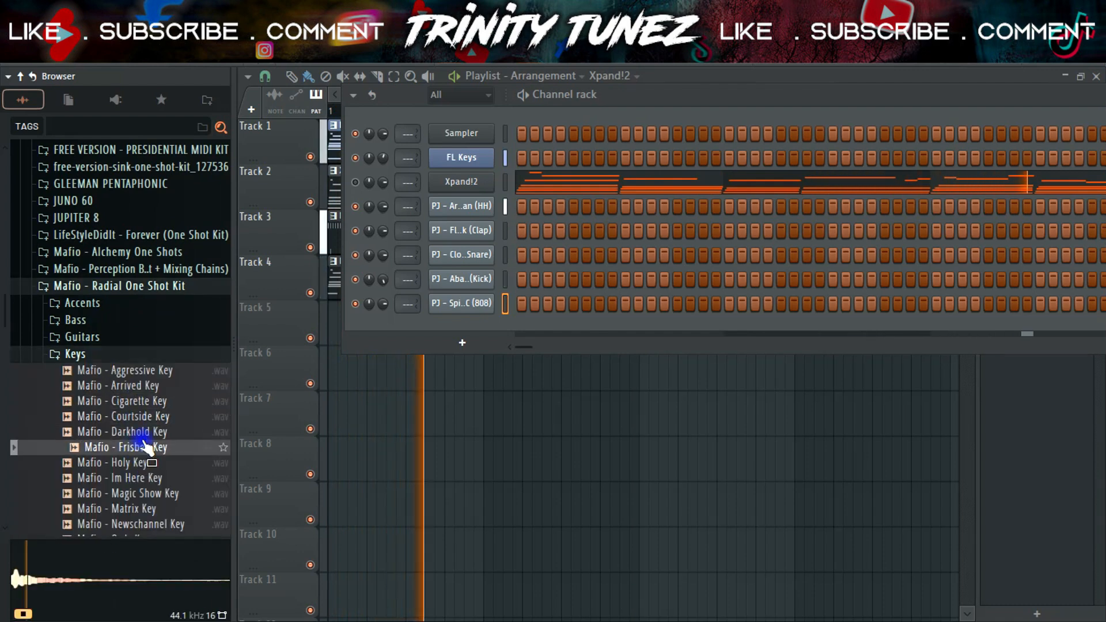
{"action": "left_click", "coordinate": [132, 432]}
{"action": "left_click", "coordinate": [141, 371]}
{"action": "right_click", "coordinate": [126, 392]}
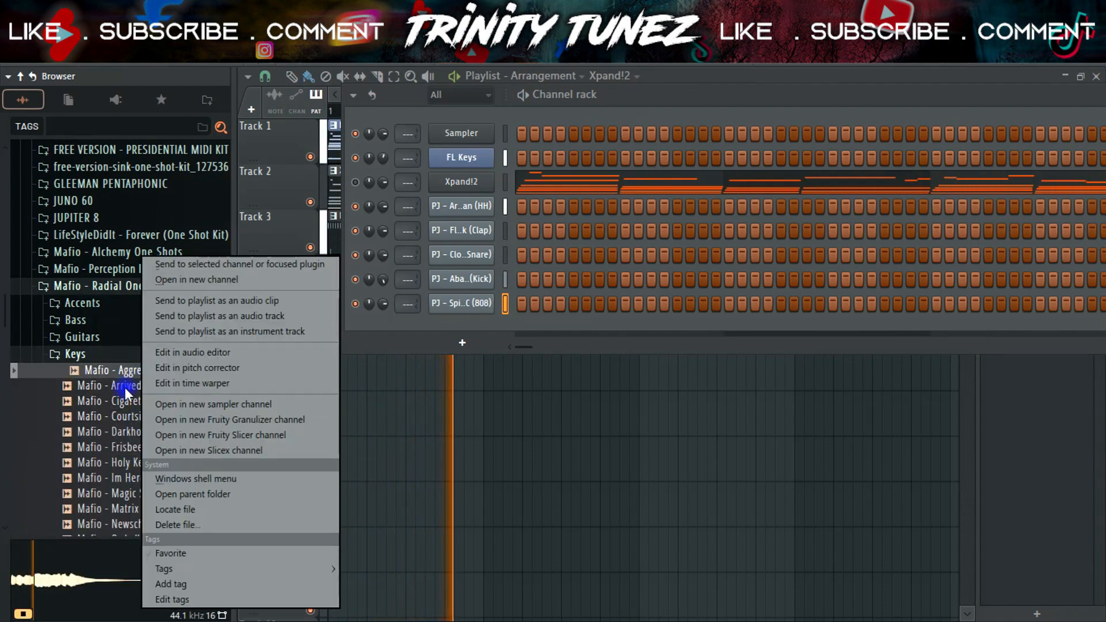
{"action": "left_click", "coordinate": [124, 492]}
{"action": "right_click", "coordinate": [128, 495]}
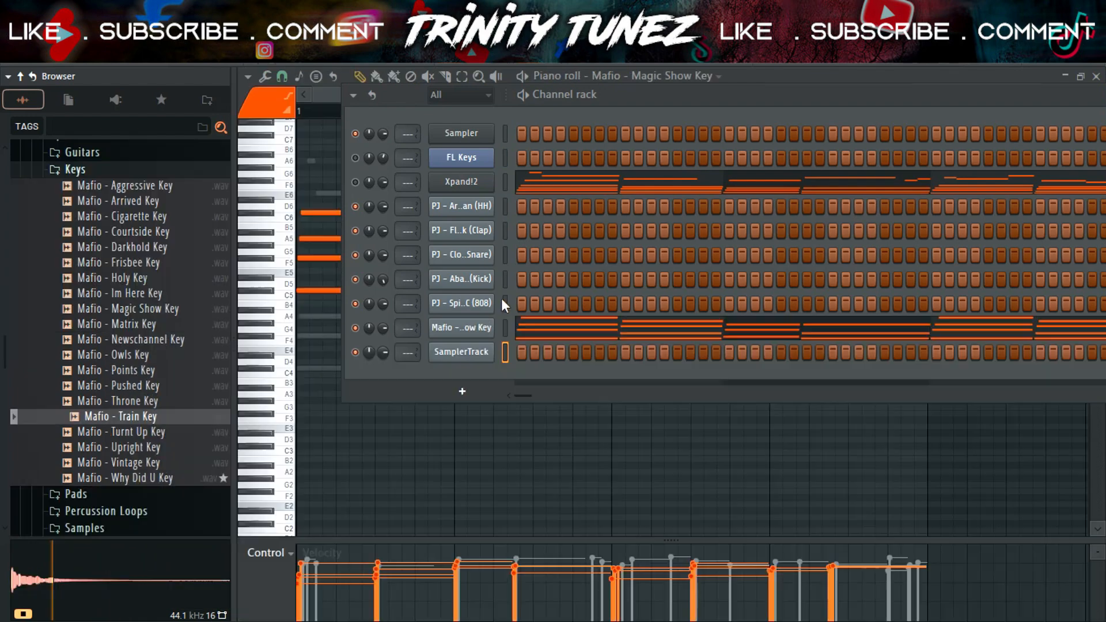
Step: Load Mafio - Train Key into the new sampler channel and paste the Xpand!2 notes into it
{"action": "left_click", "coordinate": [461, 352]}
{"action": "left_click", "coordinate": [456, 86]}
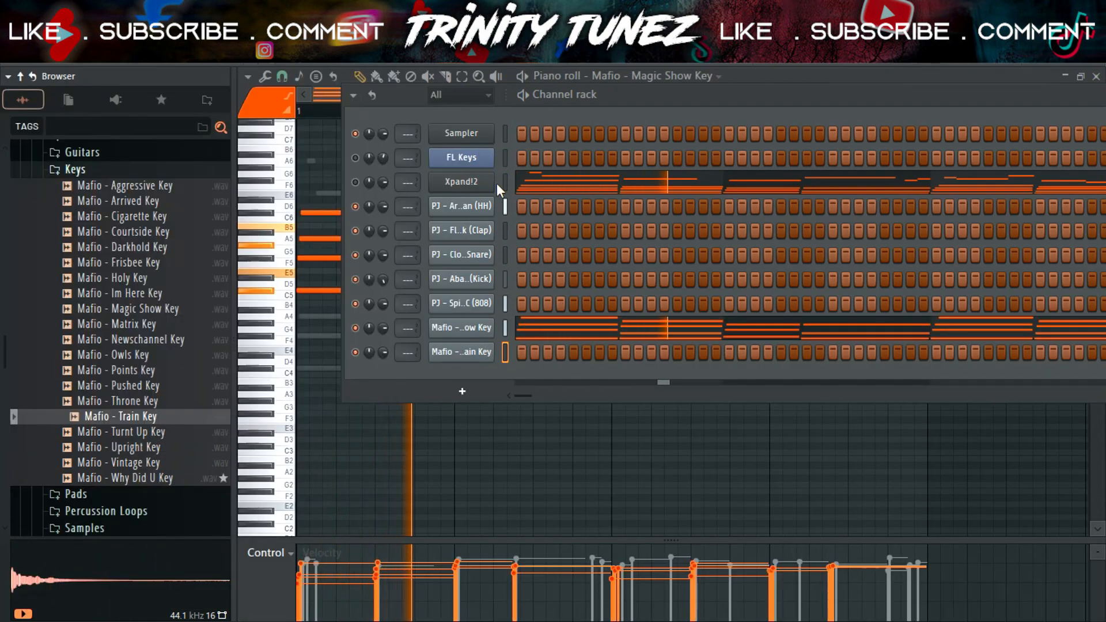
{"action": "right_click", "coordinate": [496, 183]}
{"action": "left_click", "coordinate": [543, 261]}
{"action": "right_click", "coordinate": [481, 351]}
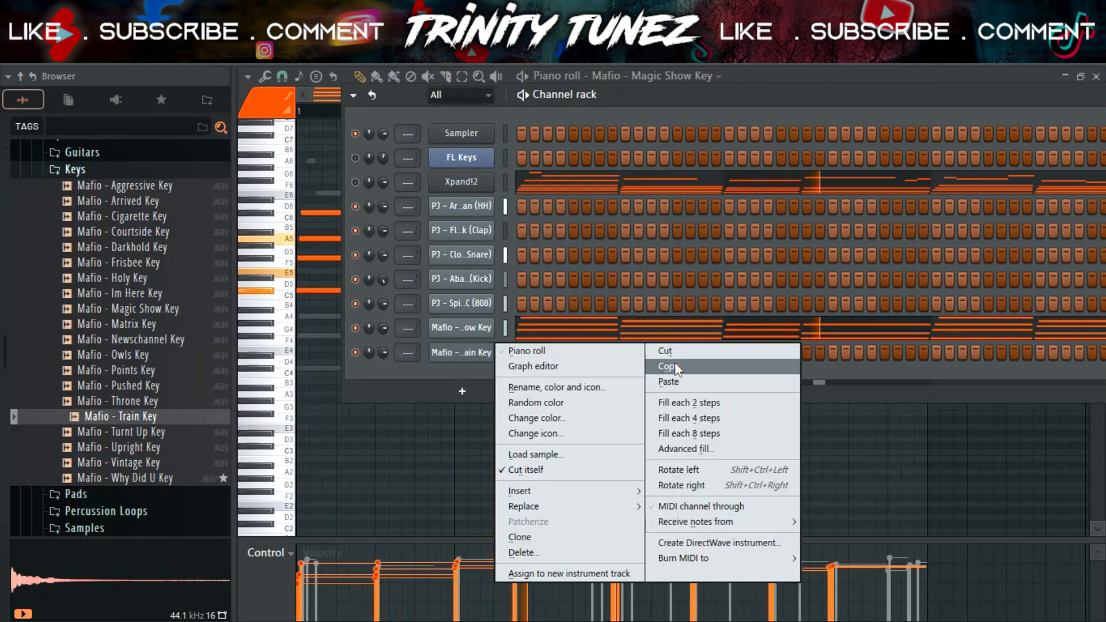
{"action": "left_click", "coordinate": [663, 366]}
{"action": "key", "text": "F5"}
Step: Delete the low chord notes from C4 to C#5 in the Train Key piano roll, keeping the upper melody
{"action": "left_click", "coordinate": [634, 354]}
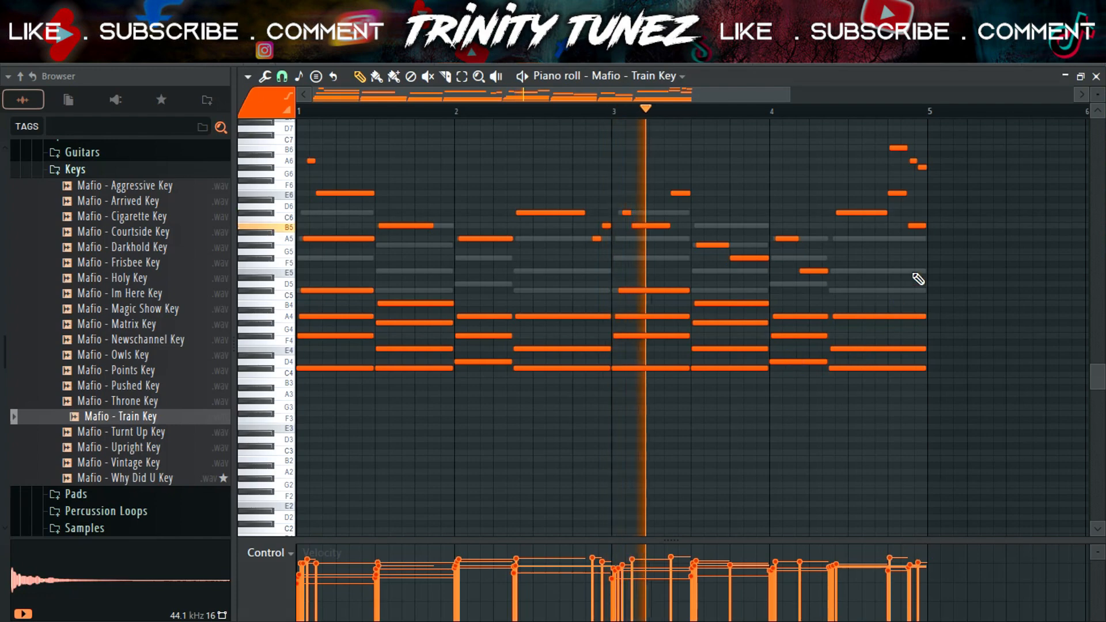
{"action": "left_click_drag", "start_coordinate": [914, 296], "coordinate": [945, 328]}
{"action": "key", "text": "Delete"}
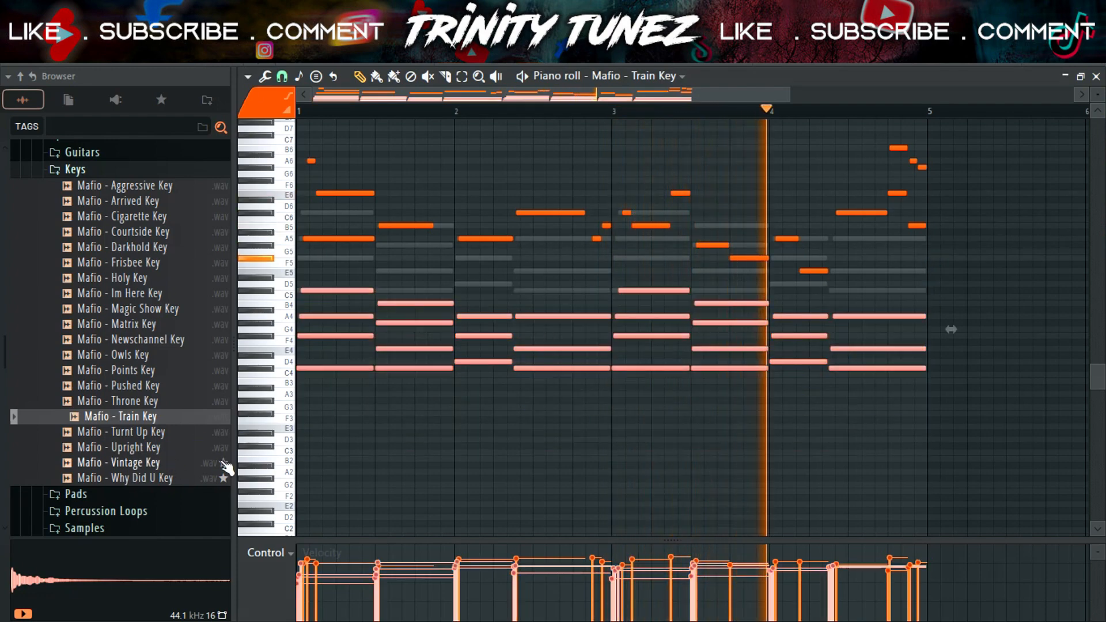
Step: Check the volume envelope settings of the Train Key channel
{"action": "key", "text": "F6"}
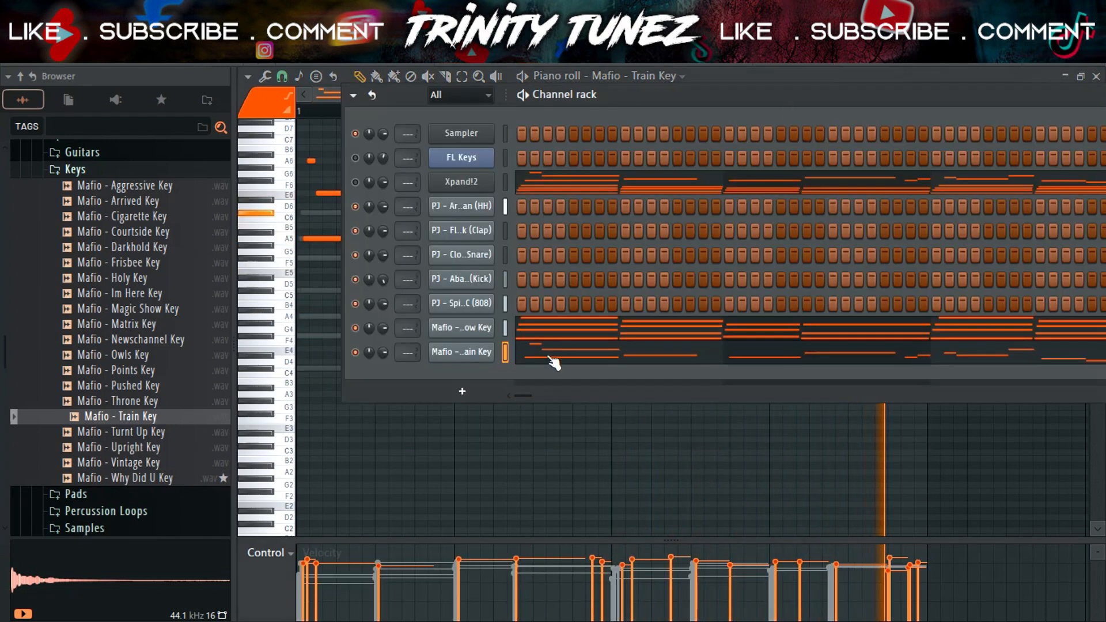
{"action": "left_click", "coordinate": [467, 353]}
{"action": "left_click", "coordinate": [67, 109]}
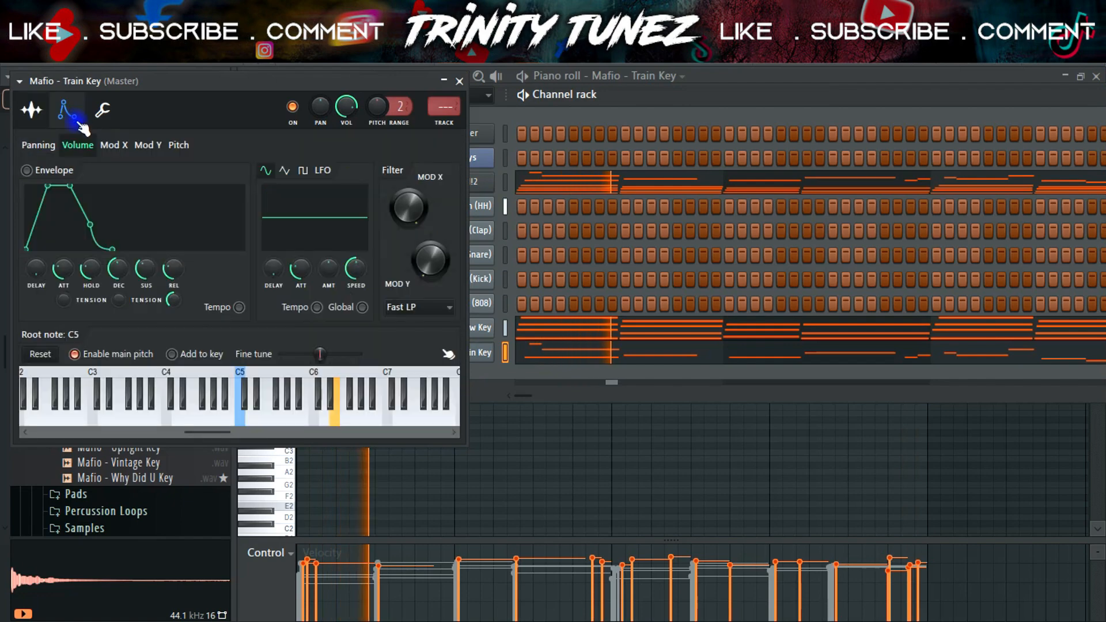
{"action": "left_click", "coordinate": [458, 82]}
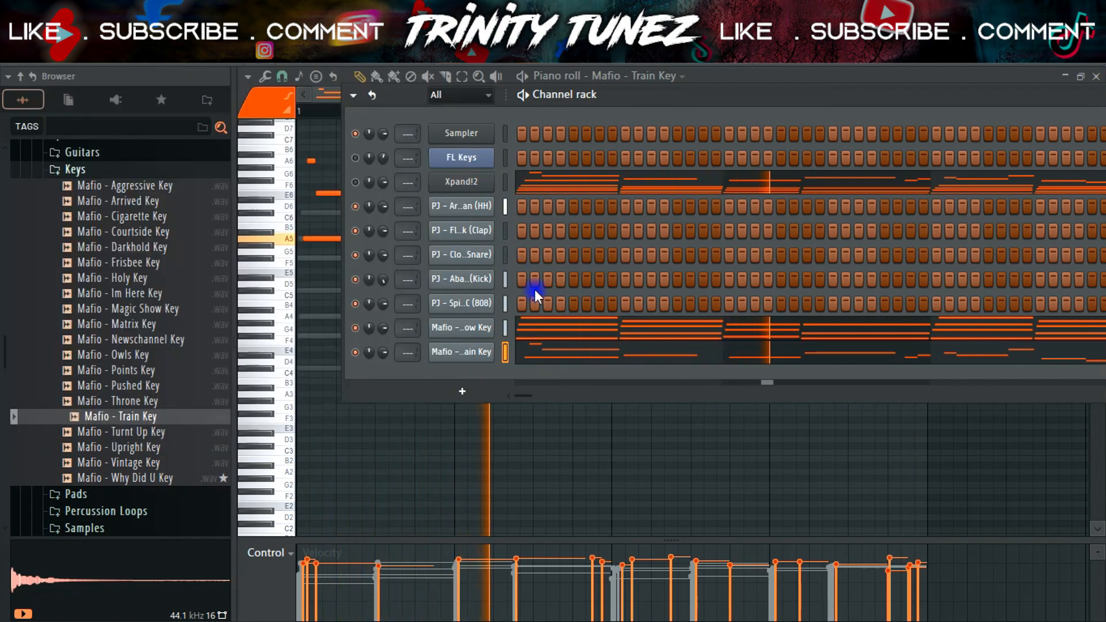
Step: Remove the A5 note in bar 1 of the Train Key melody and replace the channel's sample with Mafio - Why Did U Key
{"action": "left_click", "coordinate": [564, 352]}
{"action": "left_click", "coordinate": [564, 352]}
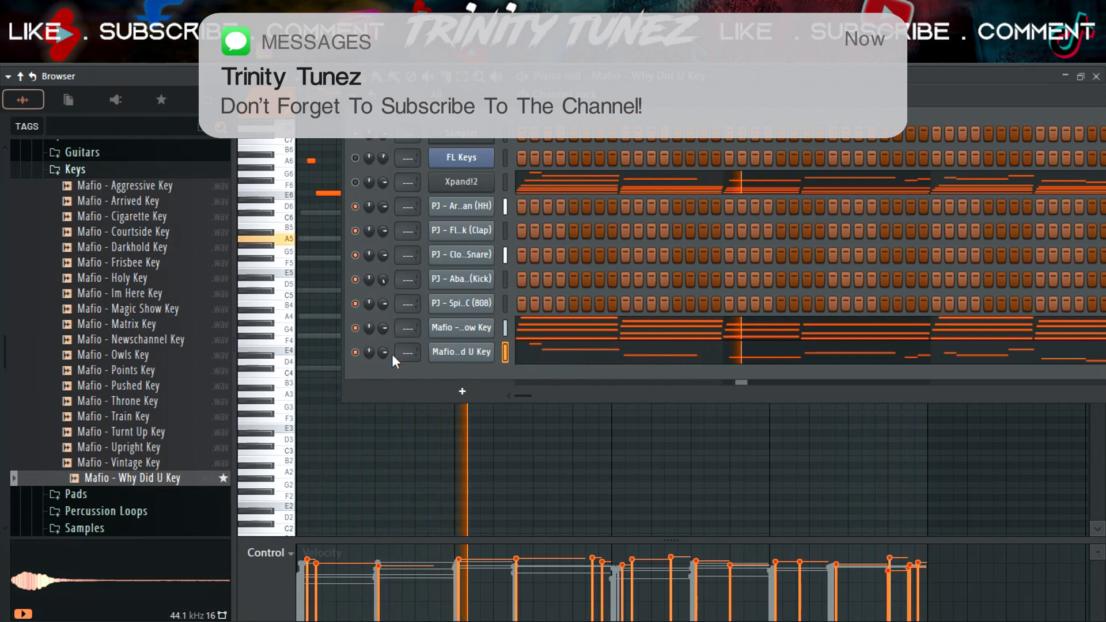
Step: Delete the long C#6 note in bar 2 and the F#5 note at the end of bar 3 from the Why Did U Key melody
{"action": "left_click", "coordinate": [550, 354]}
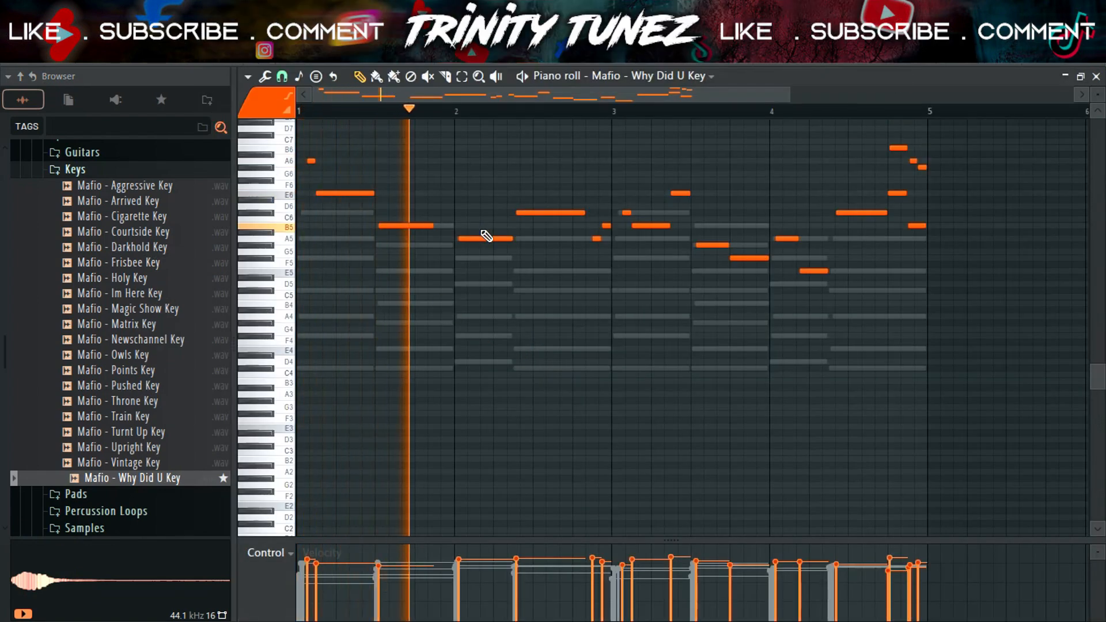
{"action": "right_click", "coordinate": [539, 213]}
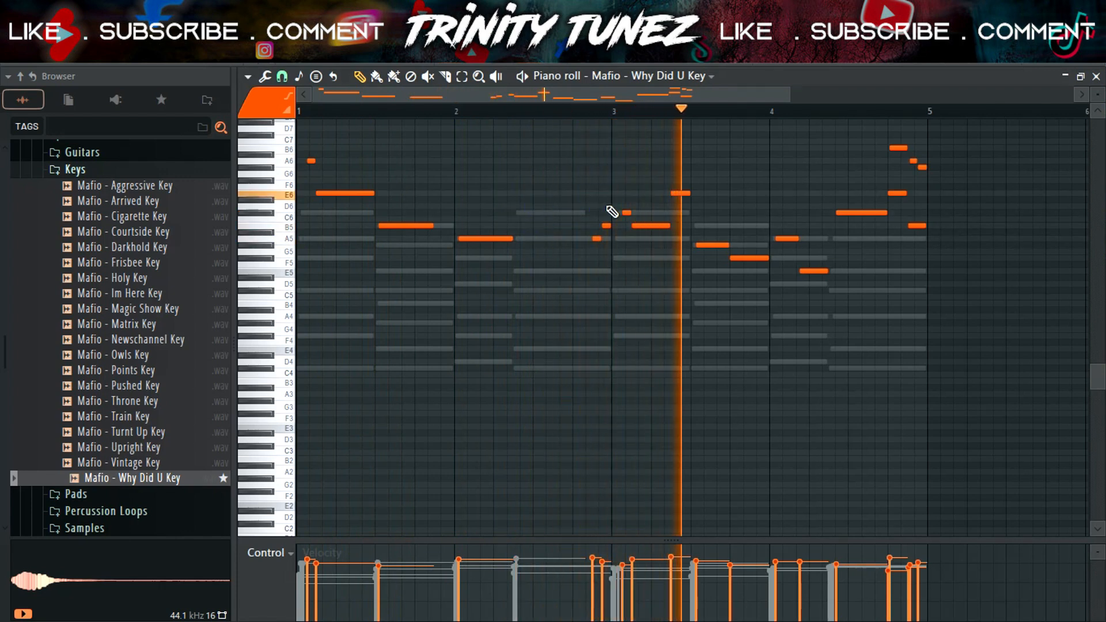
{"action": "left_click", "coordinate": [559, 111]}
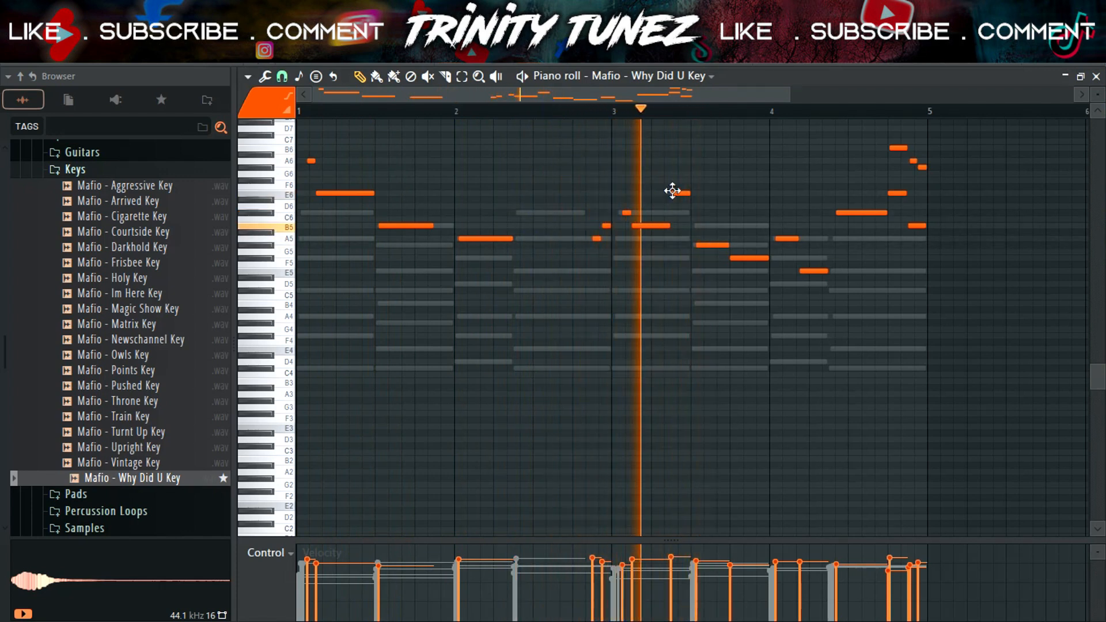
{"action": "right_click", "coordinate": [746, 258]}
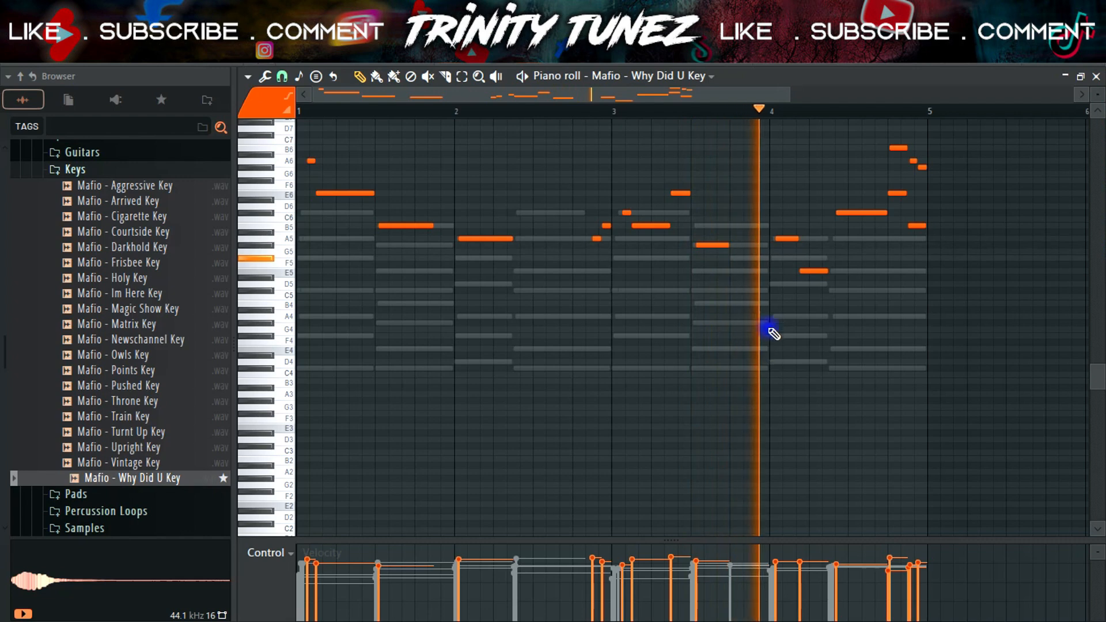
Step: Delete the E5 and C#6 notes in bar 4 of the Why Did U Key melody, plus the three highest notes closing that bar
{"action": "right_click", "coordinate": [812, 269]}
{"action": "left_click", "coordinate": [759, 112]}
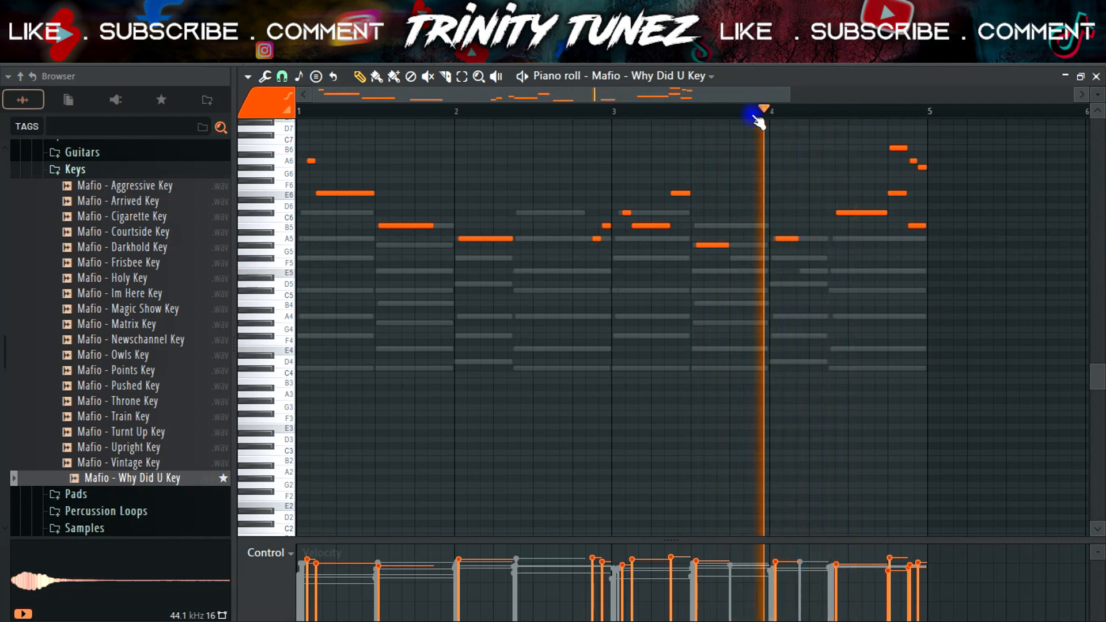
{"action": "right_click", "coordinate": [863, 212]}
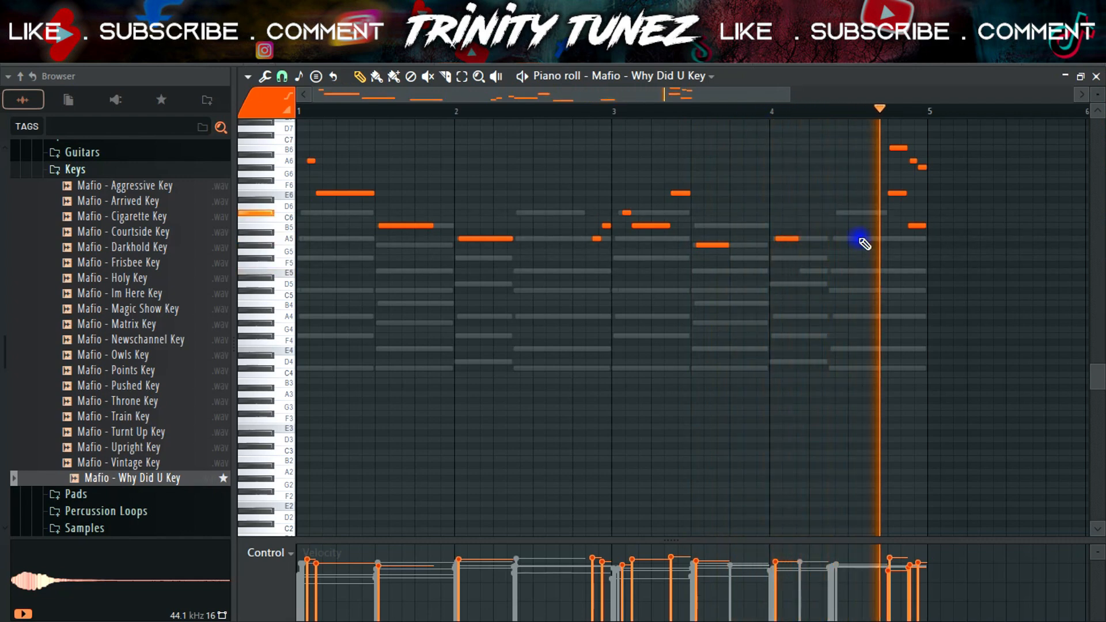
{"action": "right_click", "coordinate": [922, 167]}
{"action": "right_click", "coordinate": [914, 161]}
{"action": "right_click", "coordinate": [898, 148]}
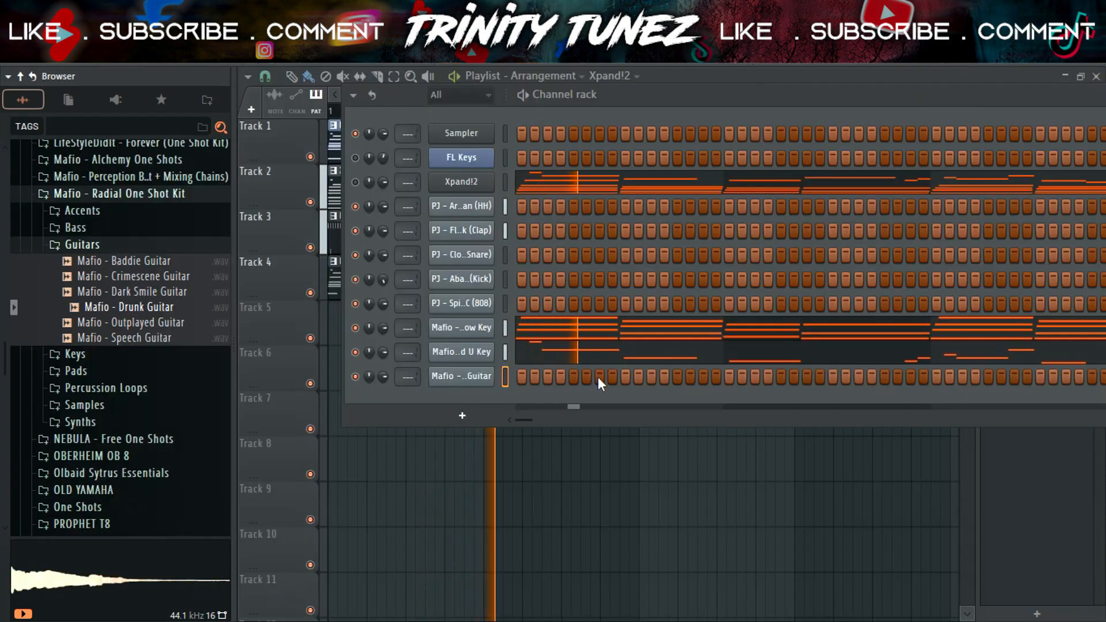
Step: Open the Drunk Guitar channel's piano roll and draw an E5 note from halfway through beat 2 to the end of bar 1
{"action": "right_click", "coordinate": [489, 375]}
{"action": "left_click", "coordinate": [506, 371]}
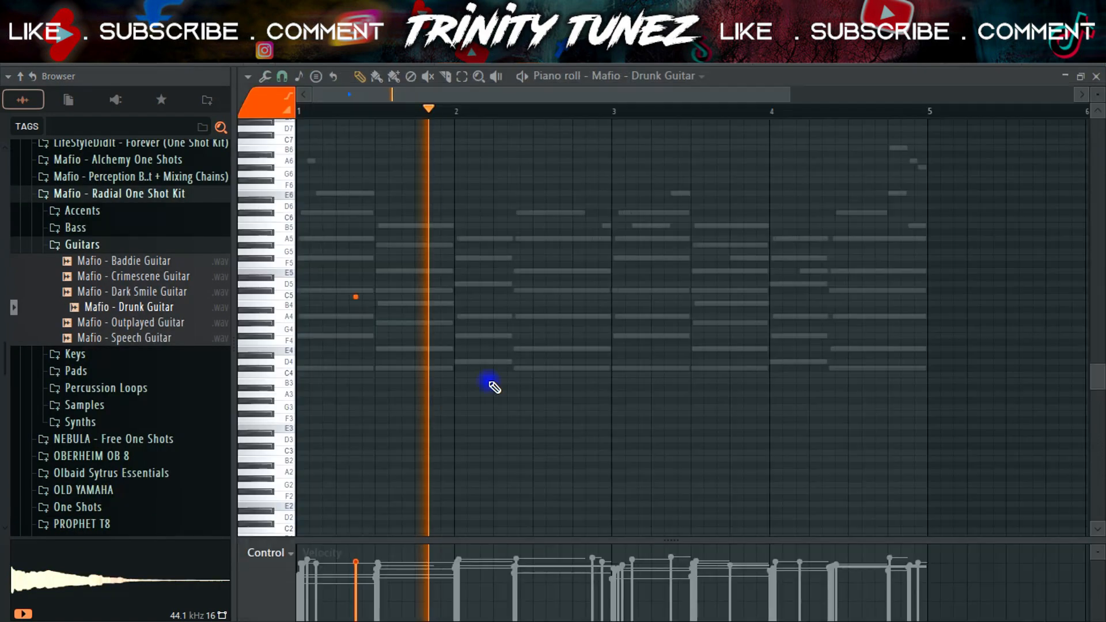
{"action": "left_click", "coordinate": [363, 294]}
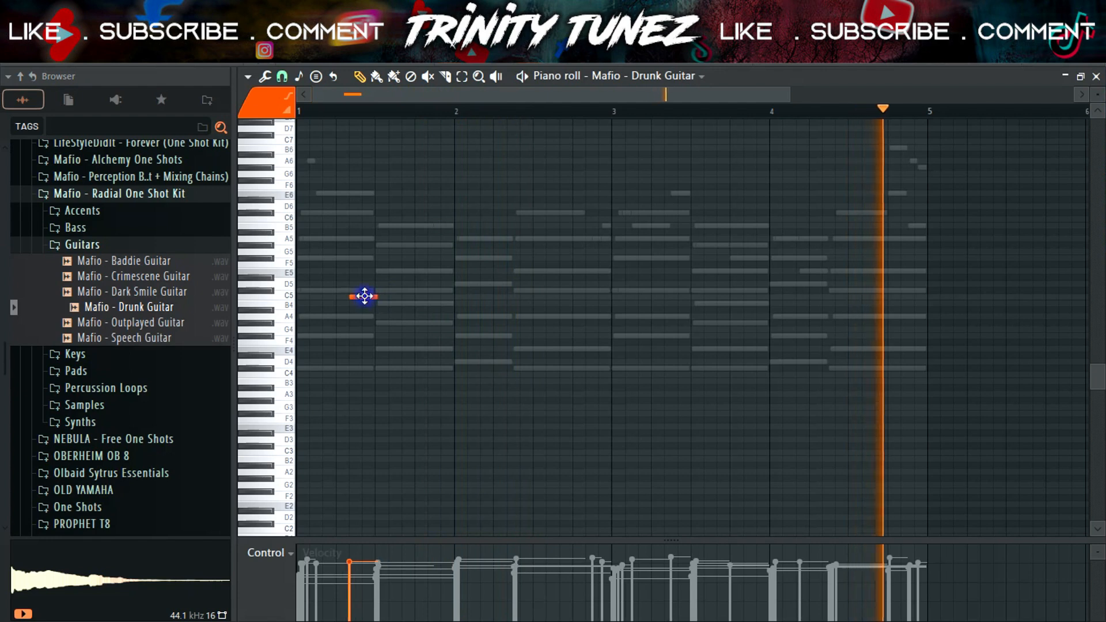
{"action": "left_click_drag", "start_coordinate": [383, 289], "coordinate": [375, 290]}
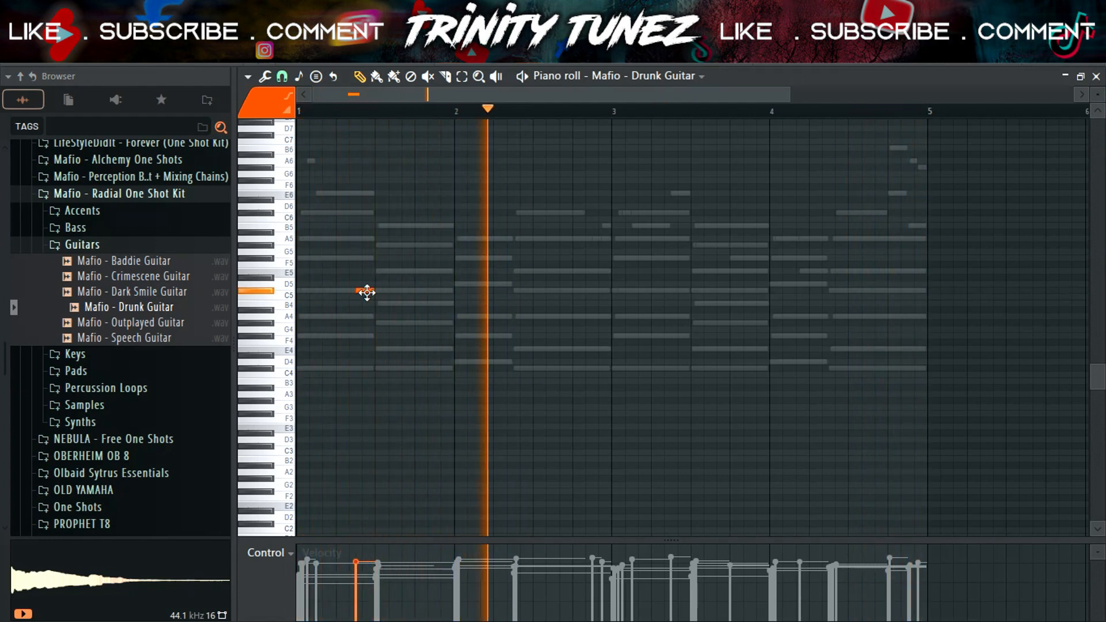
{"action": "left_click_drag", "start_coordinate": [365, 272], "coordinate": [364, 258]}
{"action": "key", "text": "space"}
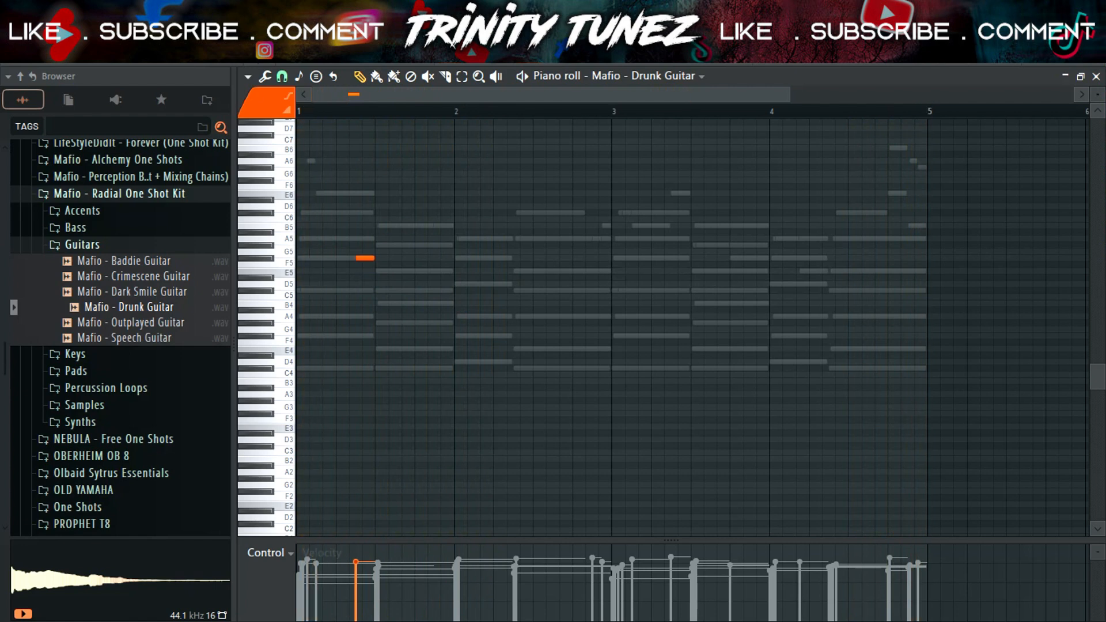
{"action": "left_click_drag", "start_coordinate": [787, 94], "coordinate": [493, 220]}
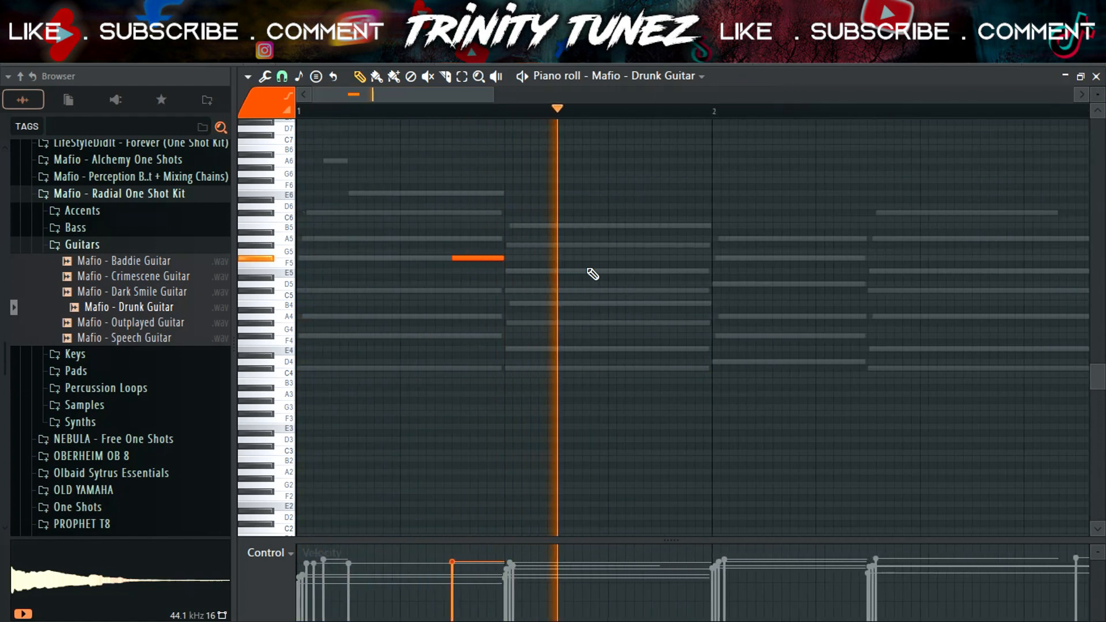
{"action": "left_click_drag", "start_coordinate": [476, 256], "coordinate": [475, 271]}
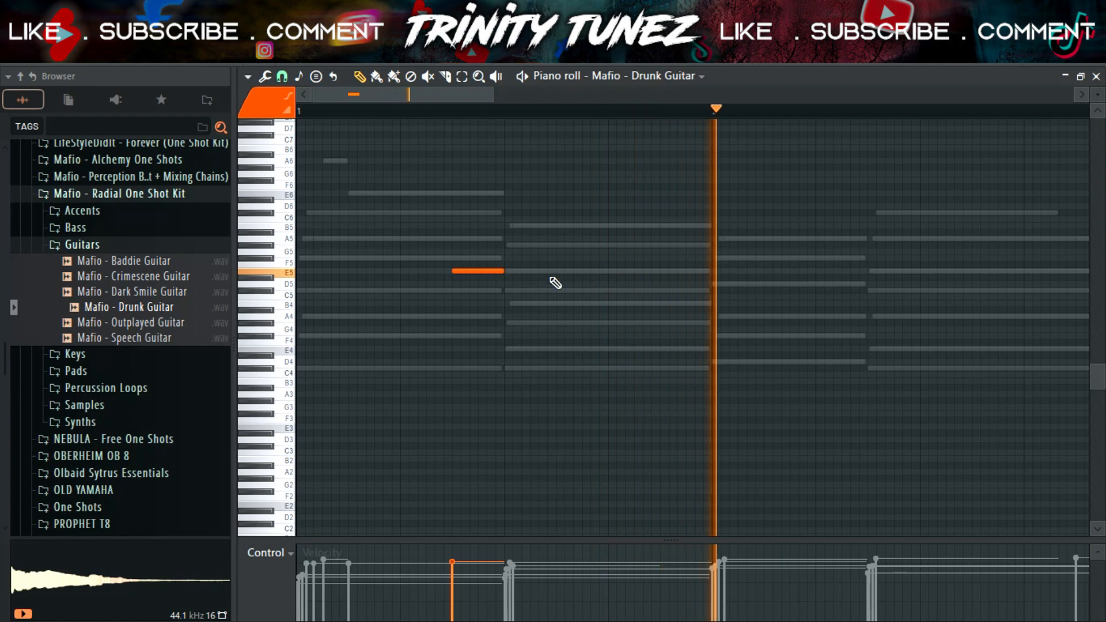
{"action": "left_click_drag", "start_coordinate": [504, 271], "coordinate": [692, 273]}
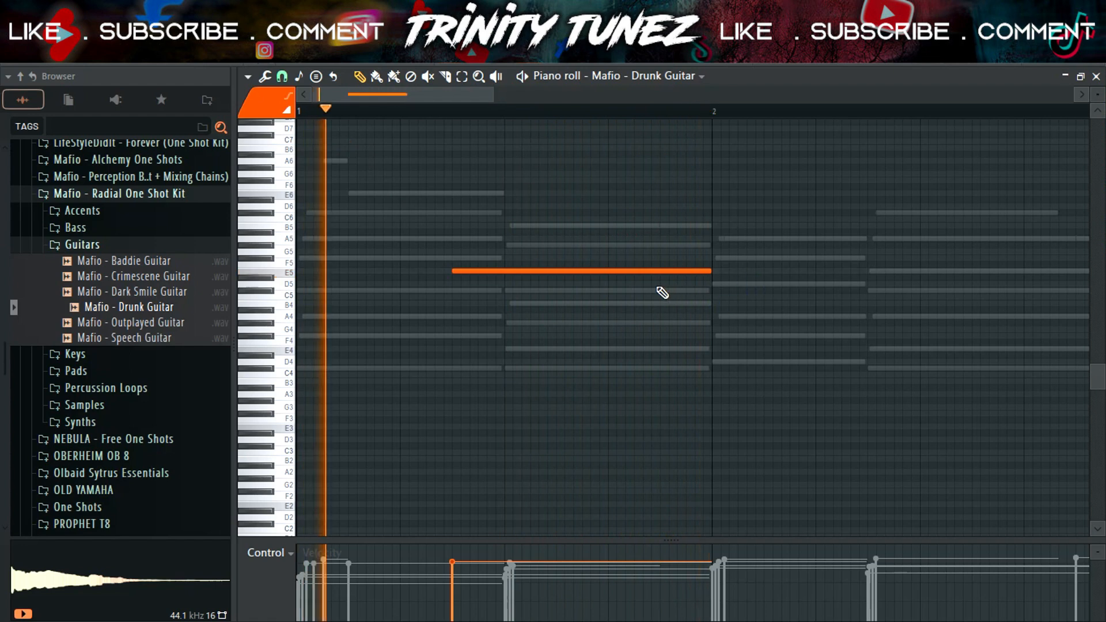
Step: Shape a two-bar guitar phrase of long F#4 and short E4 ending bar 1 and long C#4 ending bar 2, and duplicate it into bars 3–4
{"action": "left_click", "coordinate": [656, 291]}
{"action": "left_click_drag", "start_coordinate": [910, 290], "coordinate": [670, 293]}
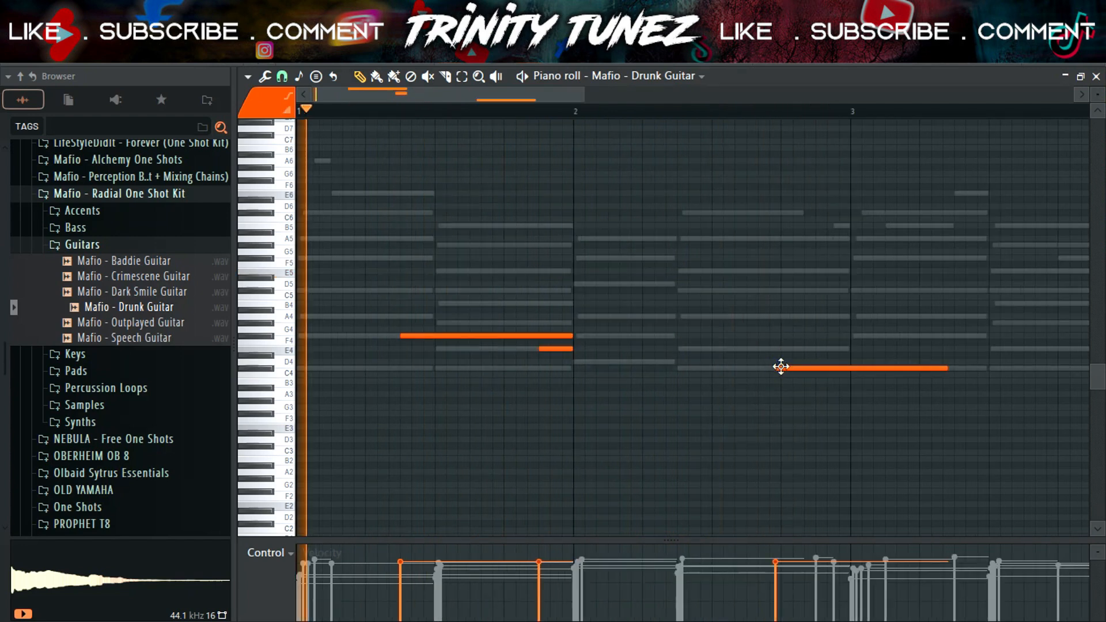
{"action": "key", "text": "space"}
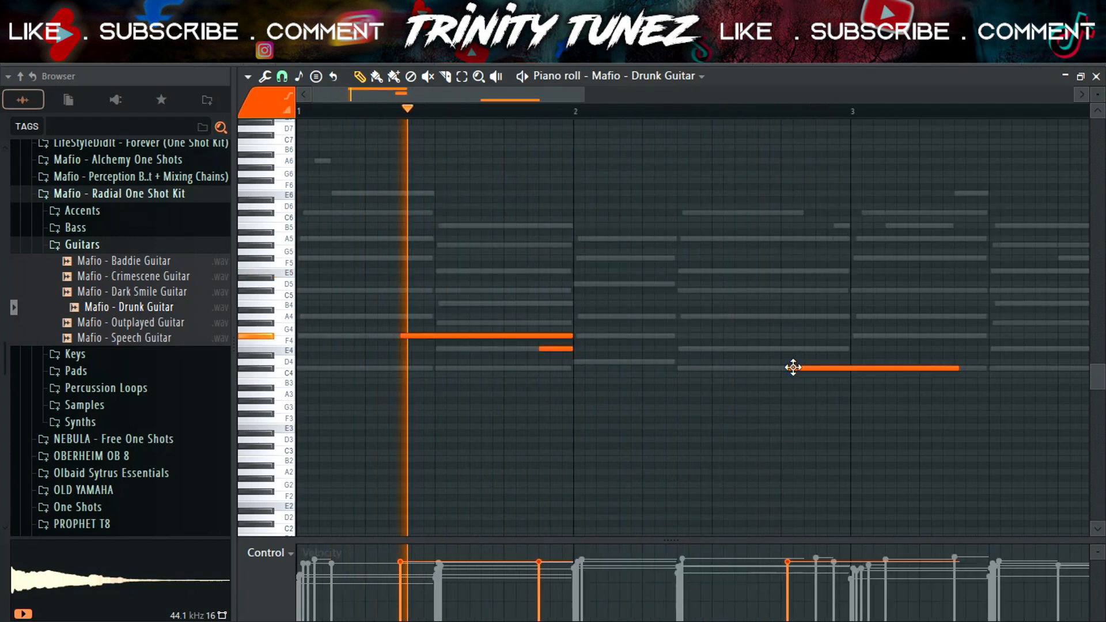
{"action": "left_click_drag", "start_coordinate": [784, 366], "coordinate": [681, 368]}
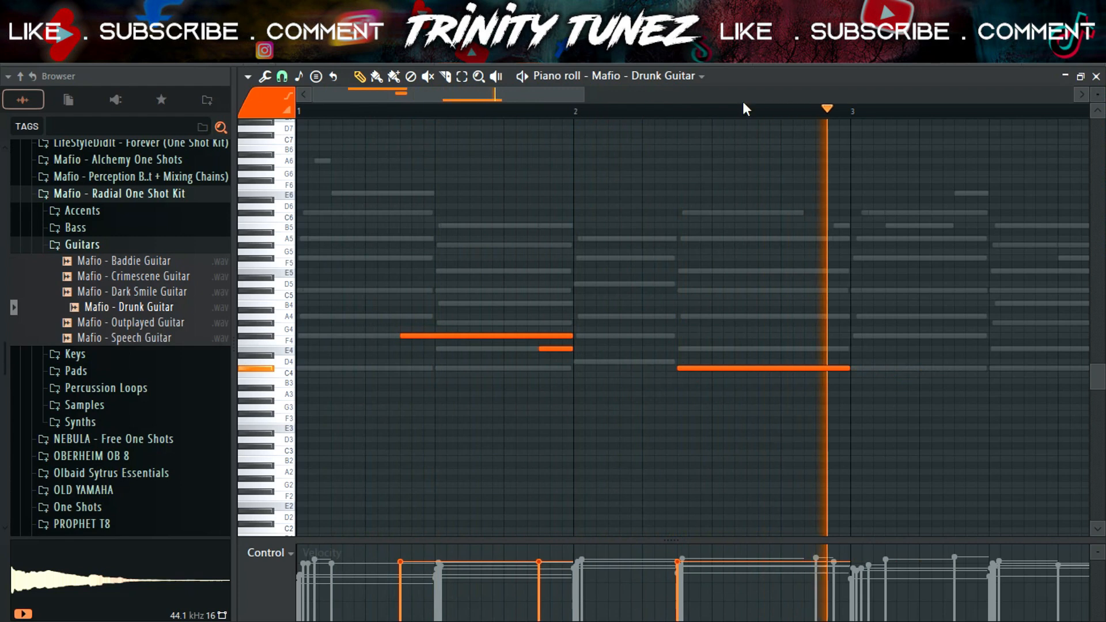
{"action": "key", "text": "ctrl+a"}
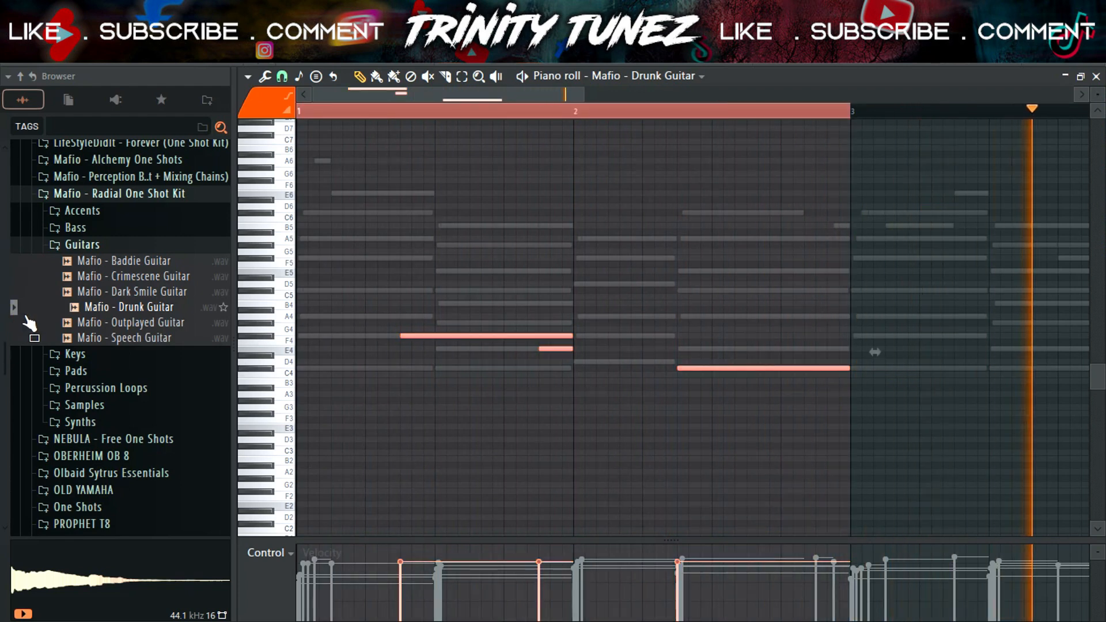
{"action": "key", "text": "ctrl+b"}
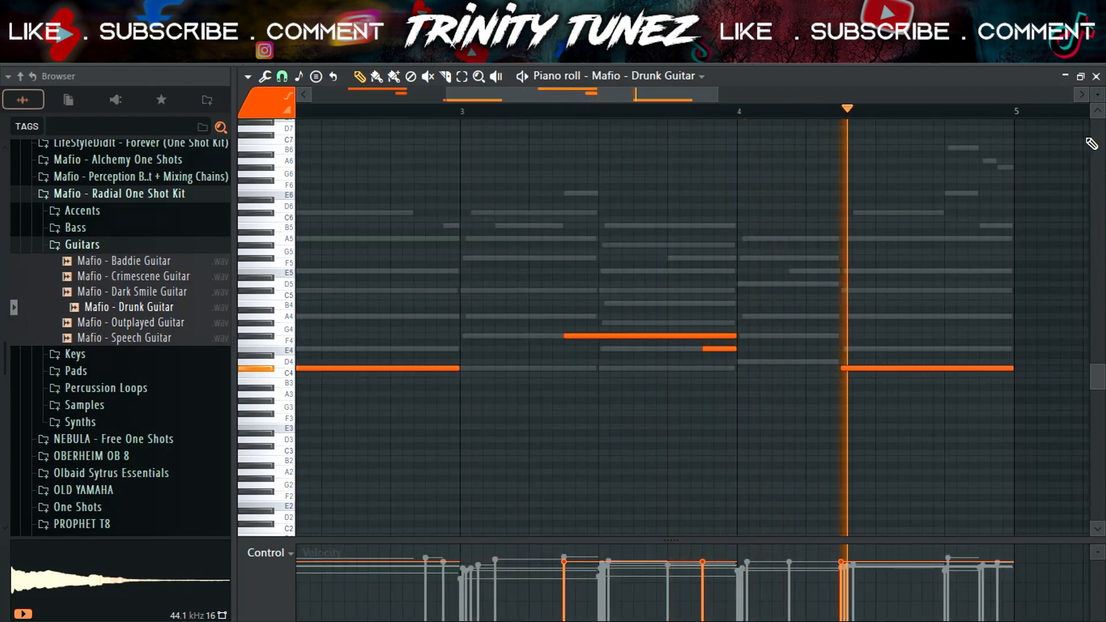
Step: Add the Mafio - Dont Believe Pad sample as a new channel and open its piano roll
{"action": "right_click", "coordinate": [120, 309]}
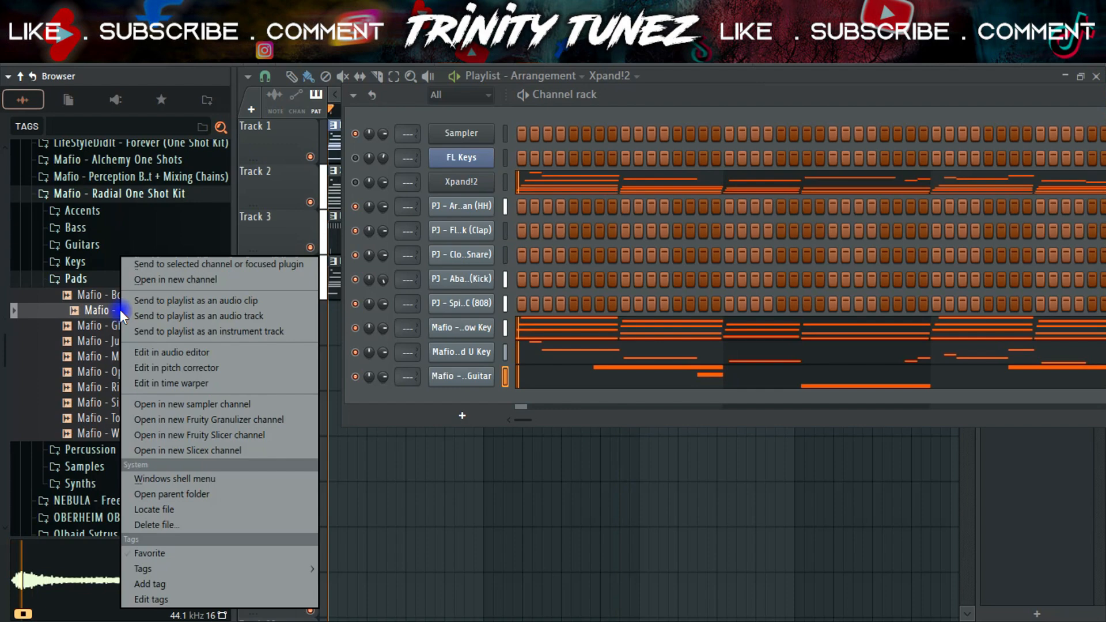
{"action": "left_click", "coordinate": [163, 282]}
{"action": "left_click", "coordinate": [498, 128]}
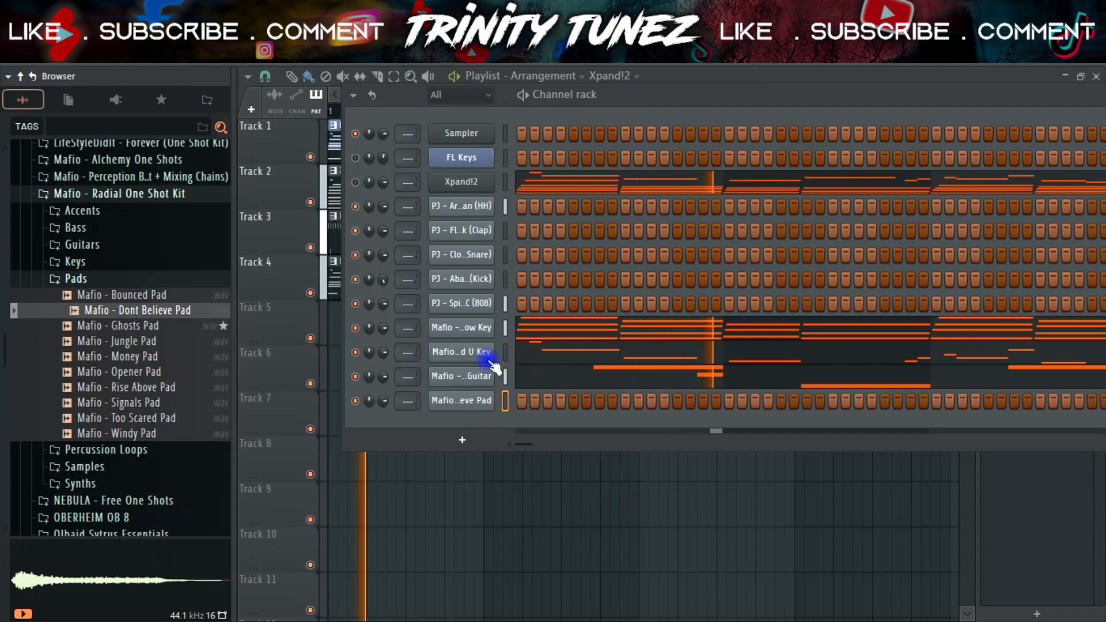
{"action": "right_click", "coordinate": [507, 401]}
{"action": "left_click", "coordinate": [524, 376]}
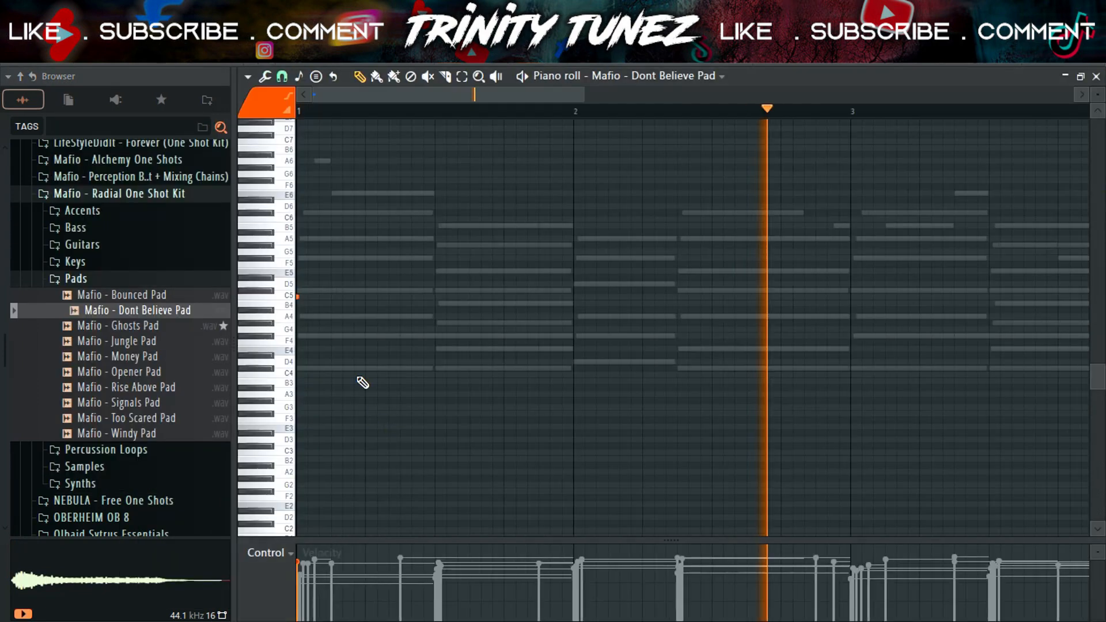
Step: Draw C#4 and F#4 pad notes across the first half of bar 1 and copy them to the start of bar 3
{"action": "left_click", "coordinate": [300, 297]}
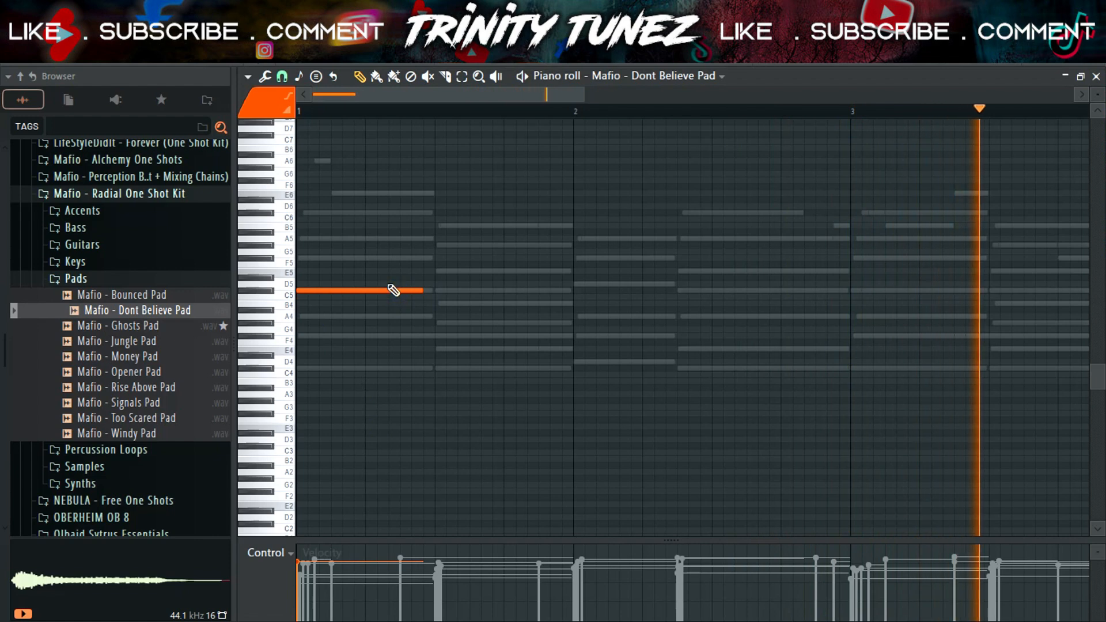
{"action": "left_click", "coordinate": [294, 262]}
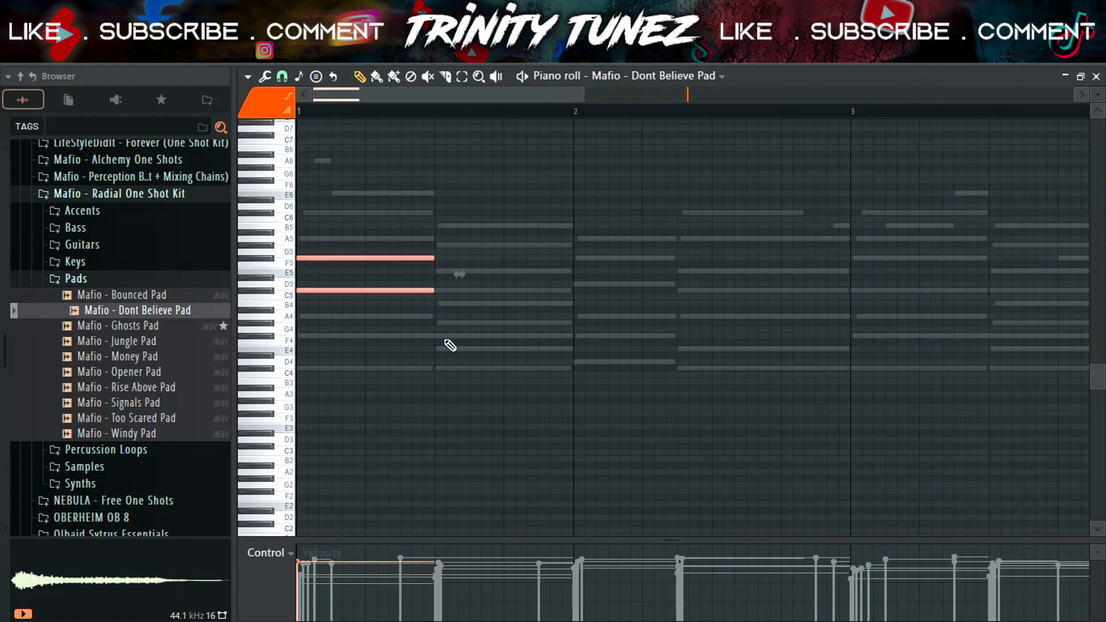
{"action": "left_click_drag", "start_coordinate": [433, 235], "coordinate": [899, 378]}
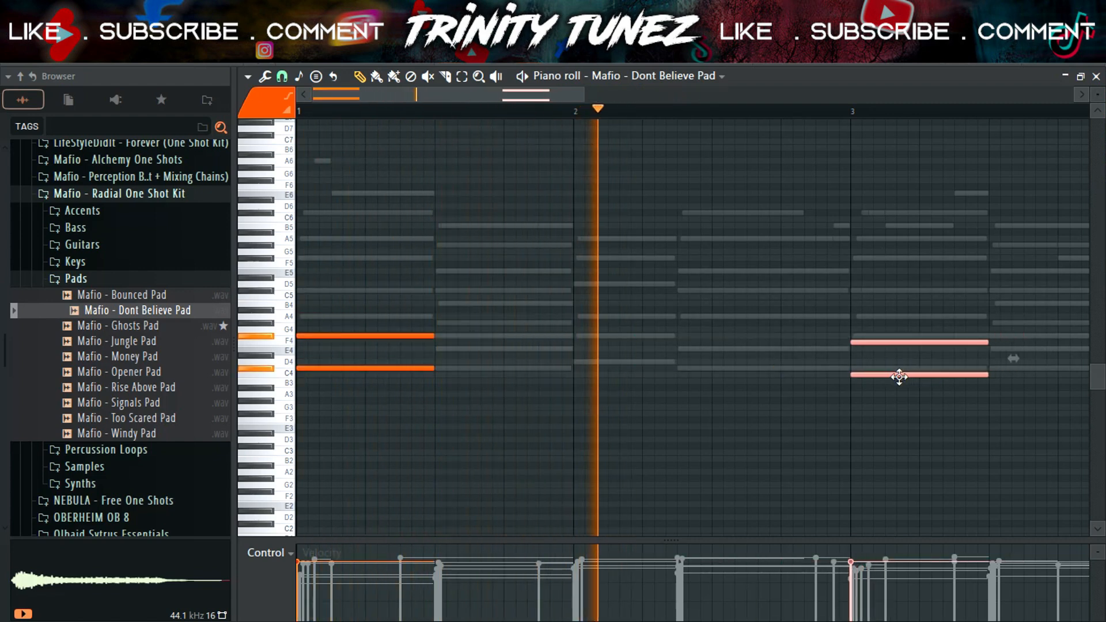
{"action": "left_click", "coordinate": [1096, 76]}
Step: Check the volume envelope settings of the Dont Believe Pad channel
{"action": "left_click", "coordinate": [458, 403]}
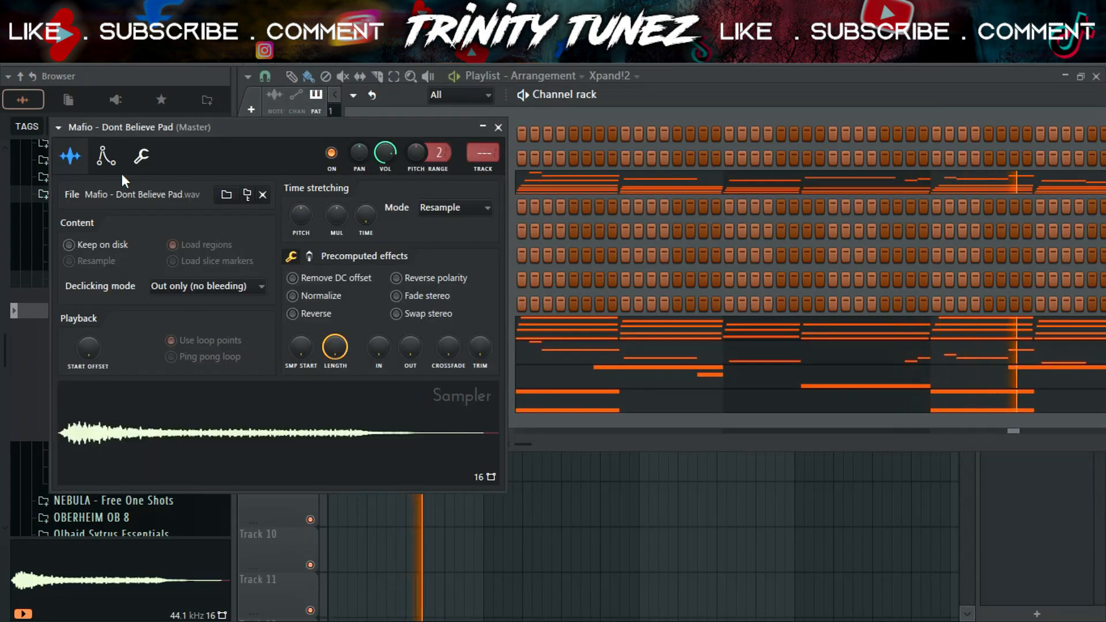
{"action": "left_click", "coordinate": [106, 156]}
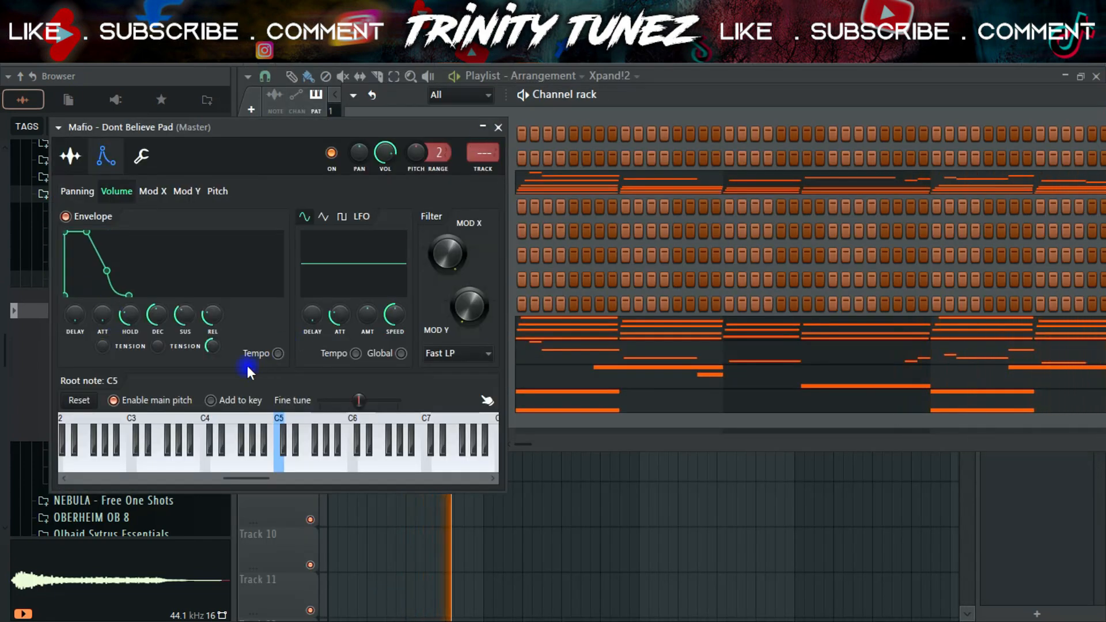
{"action": "left_click", "coordinate": [498, 127]}
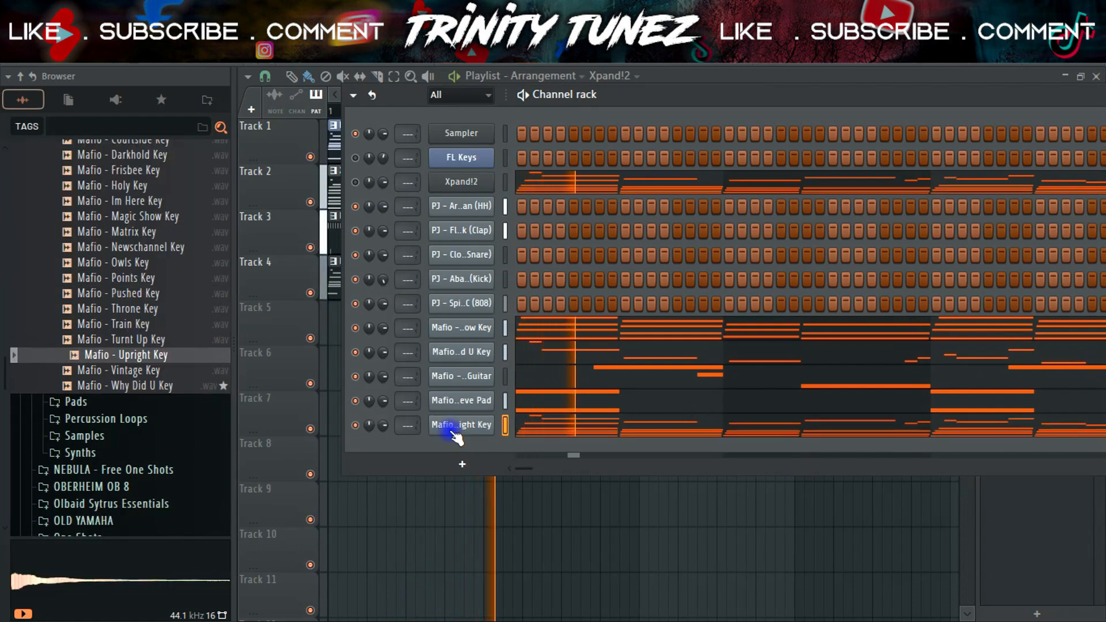
Step: Check the volume envelope settings of the Upright Key channel
{"action": "left_click", "coordinate": [454, 428]}
{"action": "left_click", "coordinate": [141, 183]}
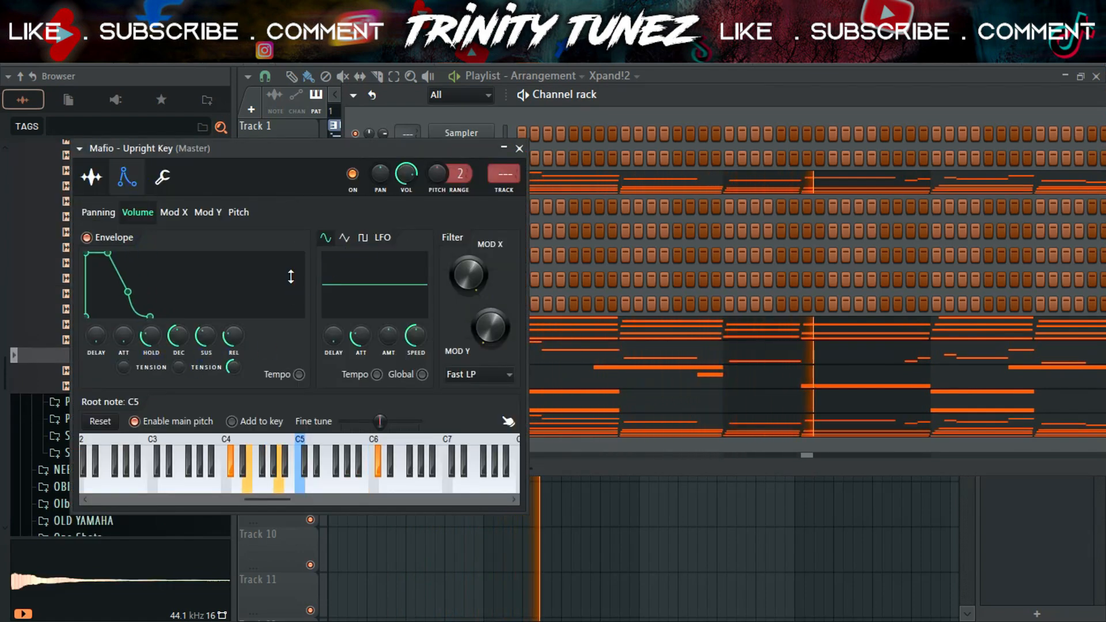
{"action": "left_click", "coordinate": [518, 148]}
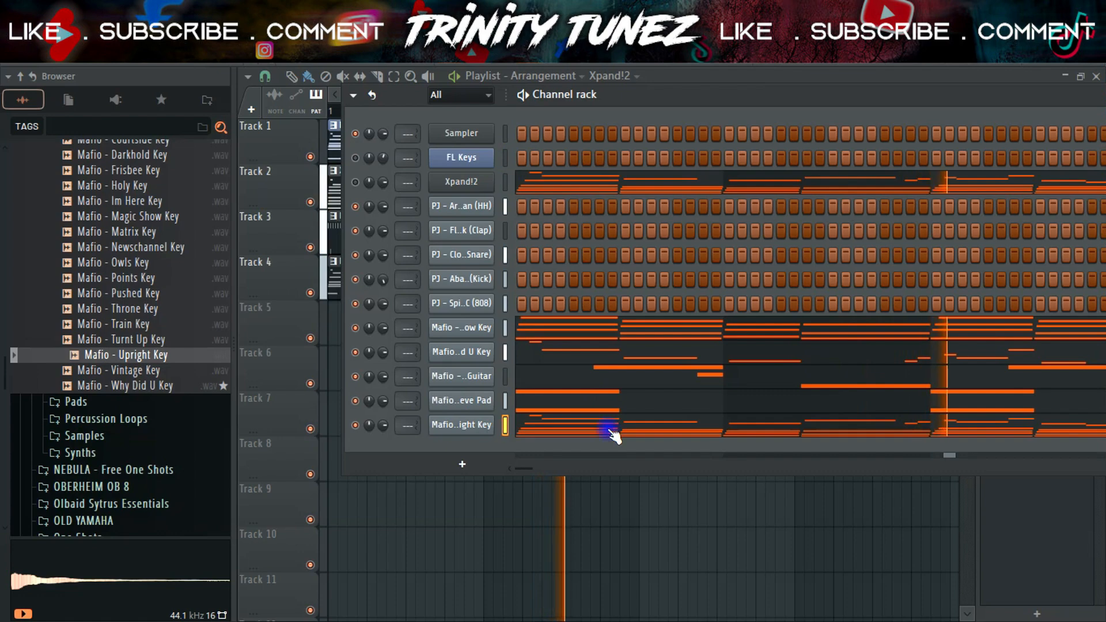
Step: Delete the lower chord notes in the Upright Key piano roll, keeping each chord's A4, B4 or C#5 top note and the melody
{"action": "left_click", "coordinate": [614, 436]}
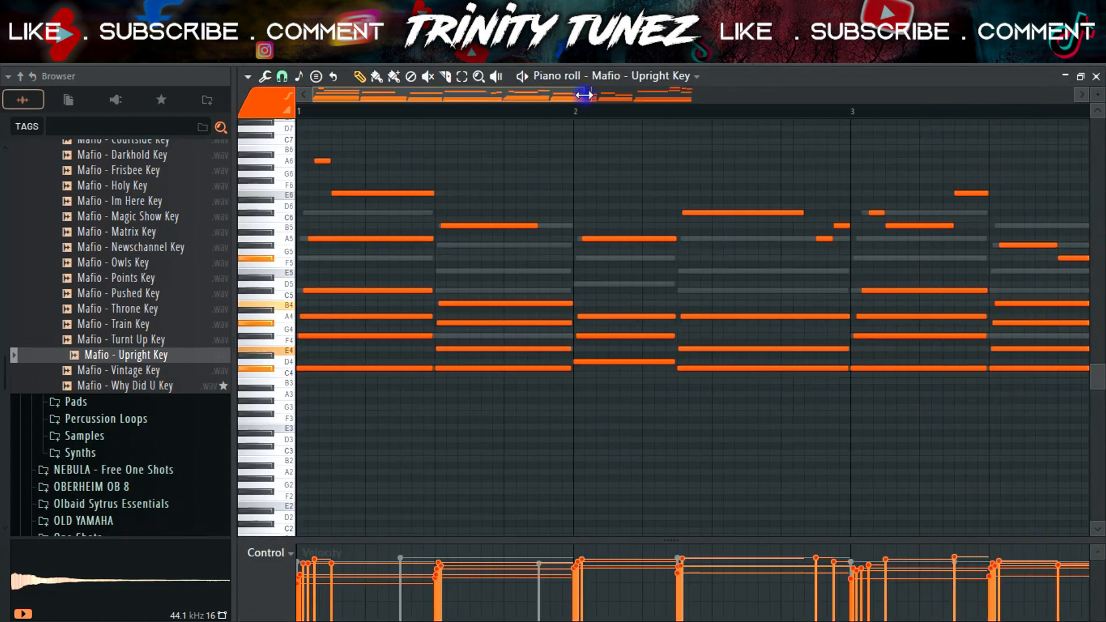
{"action": "left_click_drag", "start_coordinate": [584, 95], "coordinate": [845, 95]}
{"action": "left_click_drag", "start_coordinate": [825, 368], "coordinate": [317, 434]}
{"action": "key", "text": "Delete"}
{"action": "scroll", "coordinate": [640, 380], "scroll_direction": "up", "scroll_amount": 1}
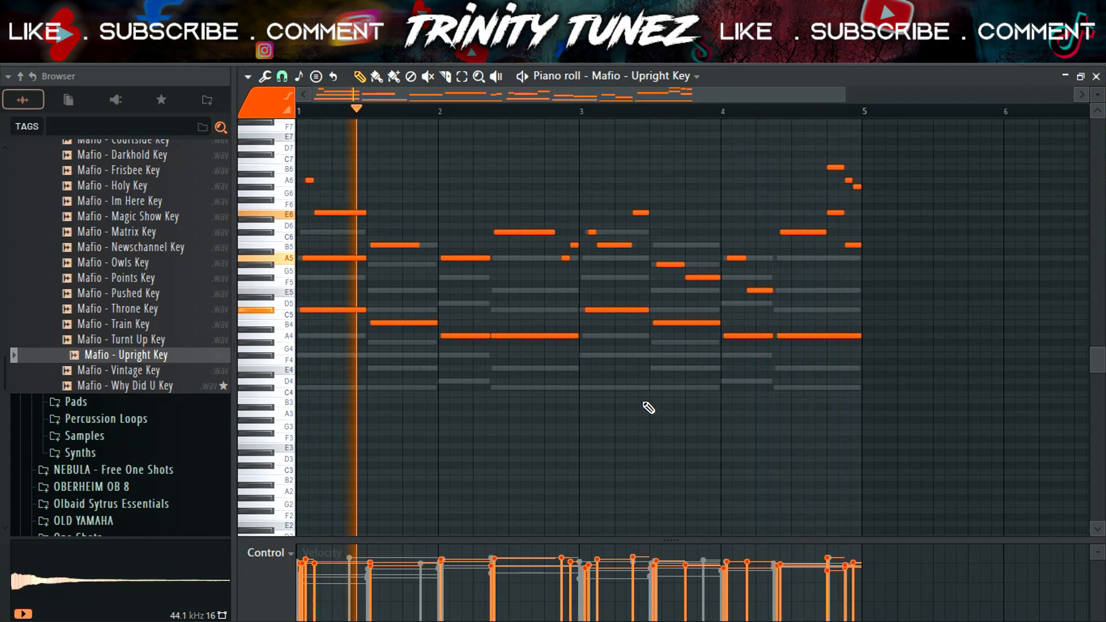
Step: Transpose the Upright Key notes down one octave and delete the low C#4 and B3 notes in bar 1 and the A3 notes in bar 2
{"action": "scroll", "coordinate": [649, 408], "scroll_direction": "up", "scroll_amount": 1}
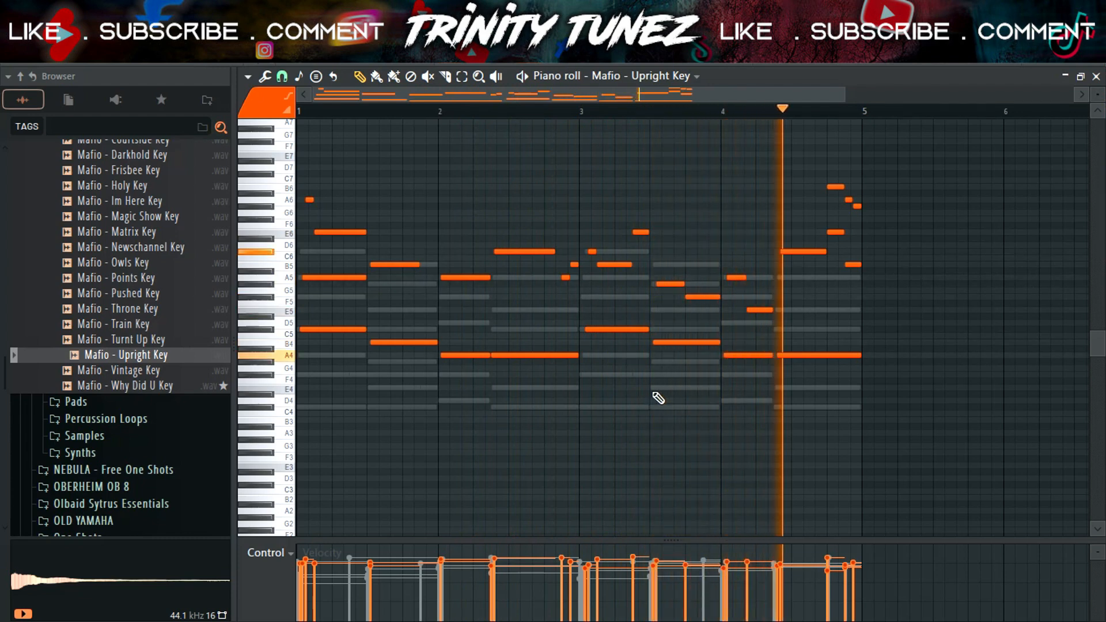
{"action": "key", "text": "ctrl+Down"}
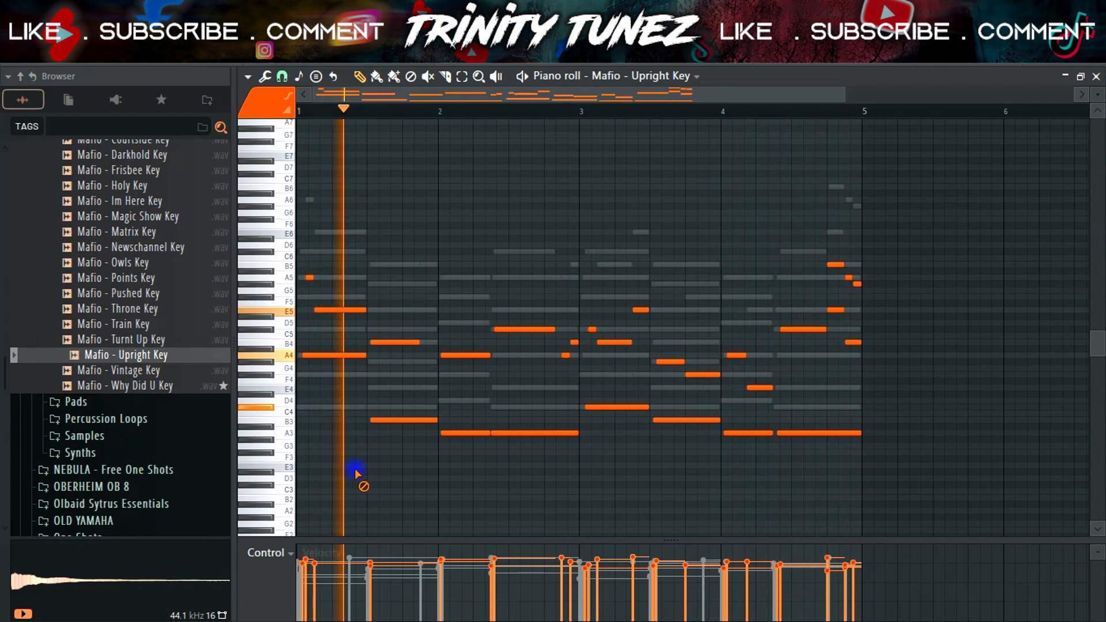
{"action": "right_click", "coordinate": [416, 420]}
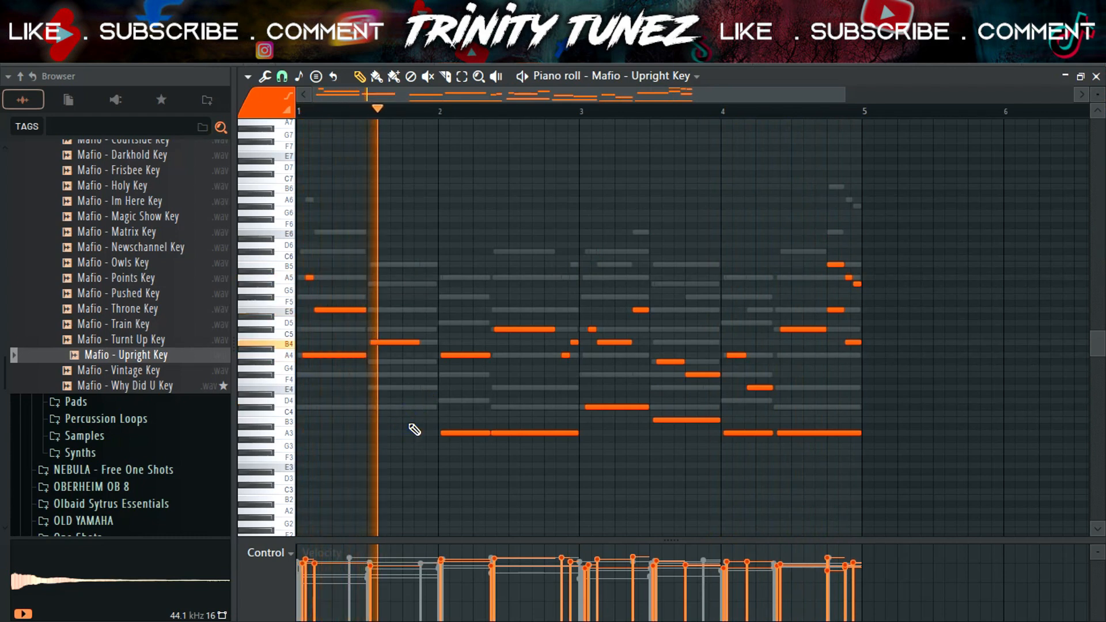
{"action": "right_click", "coordinate": [452, 431]}
{"action": "right_click", "coordinate": [507, 434]}
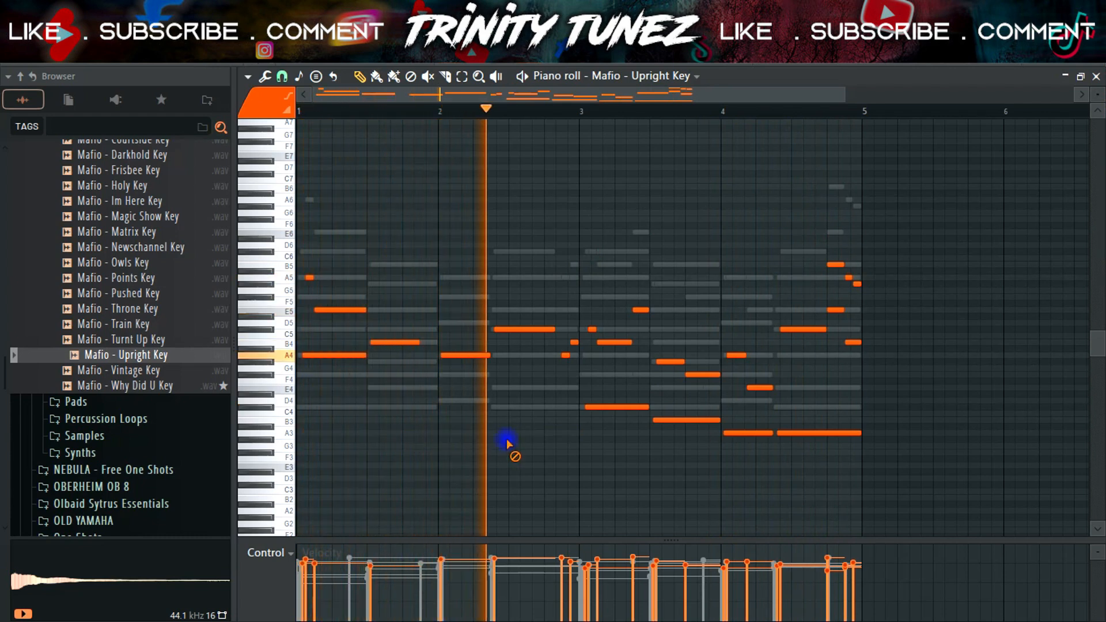
{"action": "right_click", "coordinate": [608, 408]}
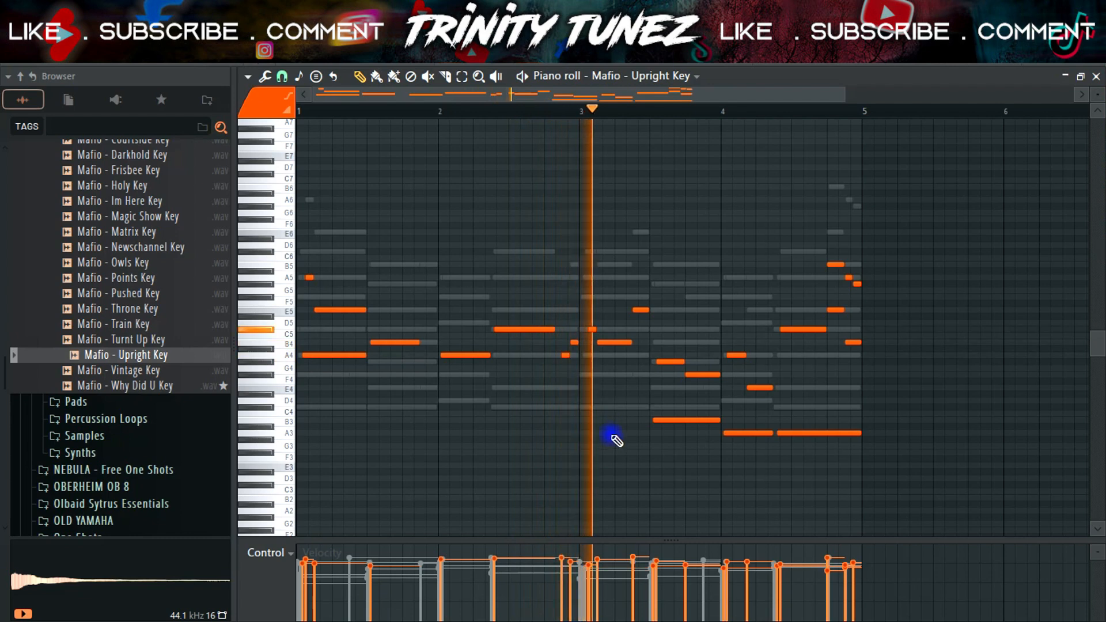
{"action": "key", "text": "ctrl+z"}
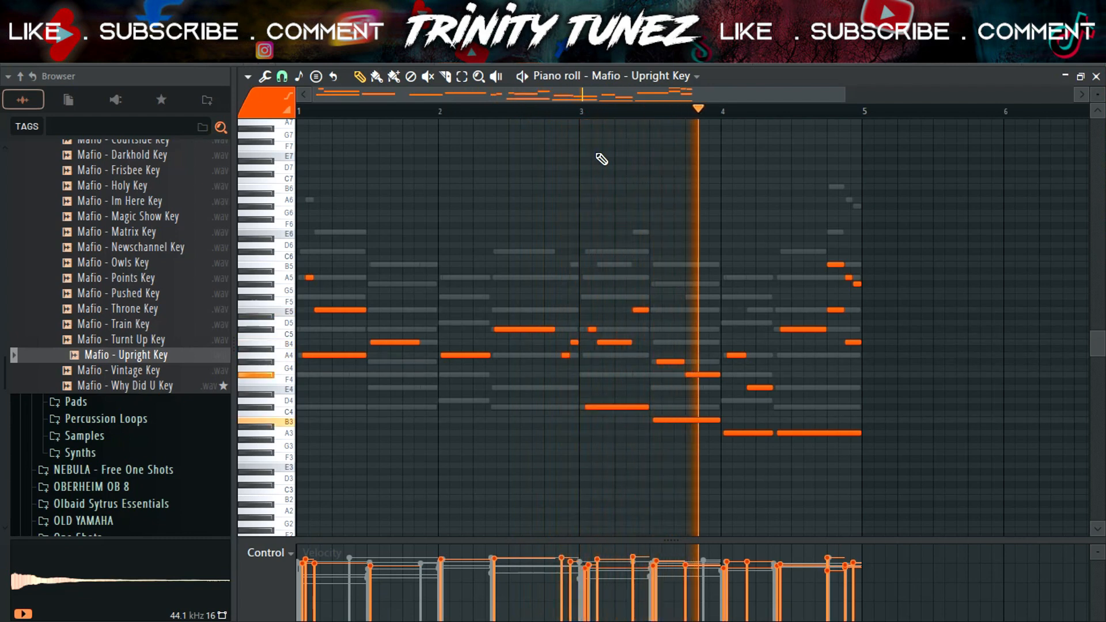
{"action": "left_click", "coordinate": [584, 111]}
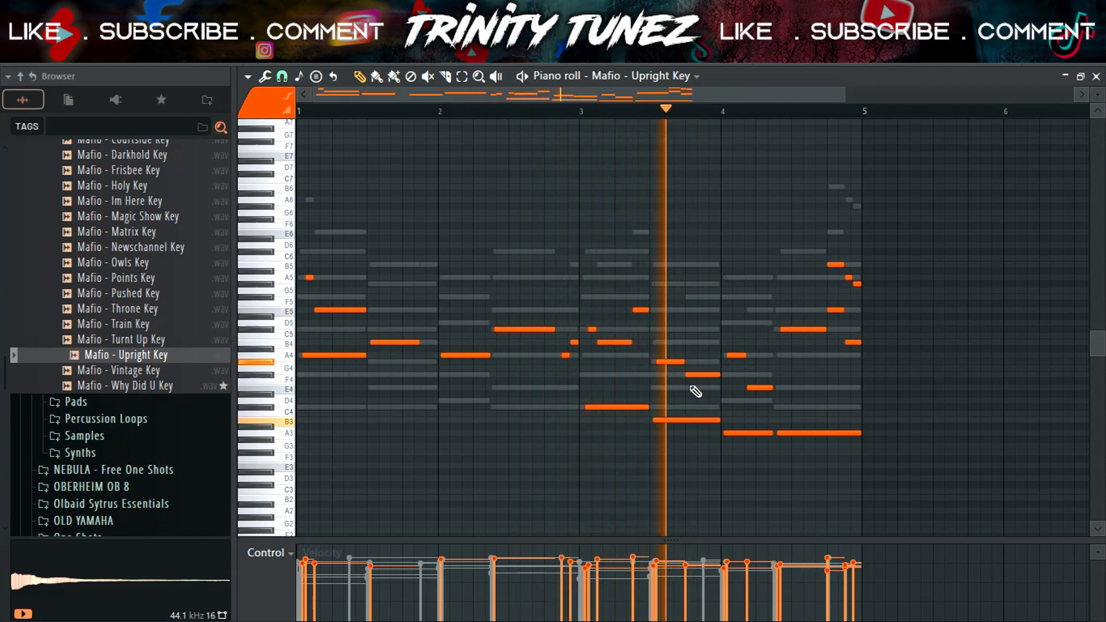
Step: Delete the low B3 note in bar 3 and both A3 notes in bar 4 of the Upright Key pattern
{"action": "right_click", "coordinate": [693, 420]}
{"action": "right_click", "coordinate": [748, 433]}
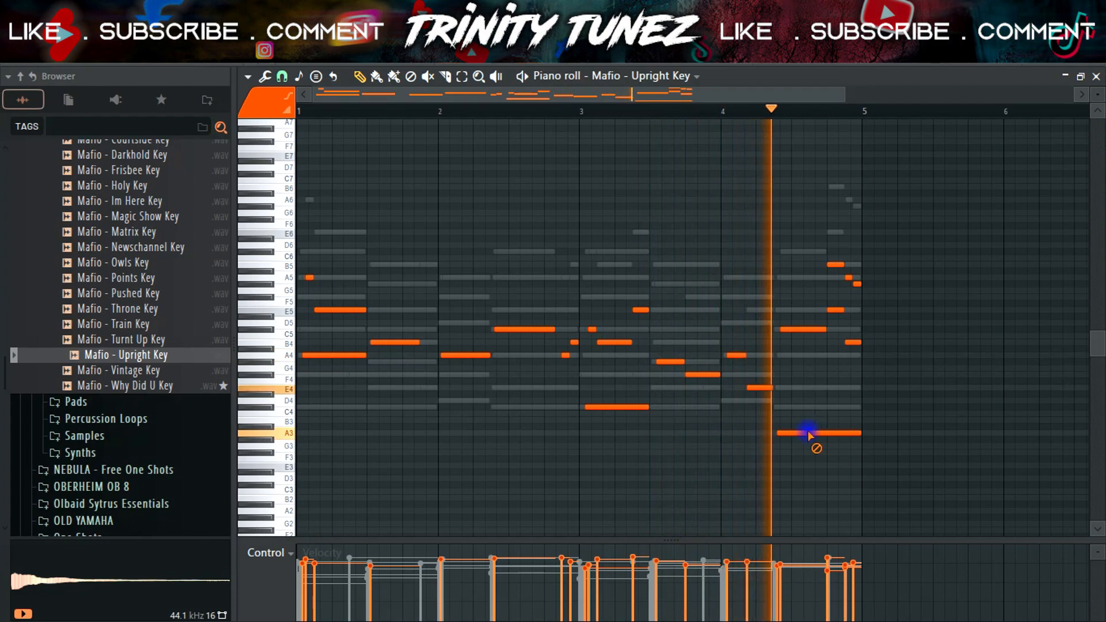
{"action": "right_click", "coordinate": [806, 432]}
{"action": "key", "text": "F7"}
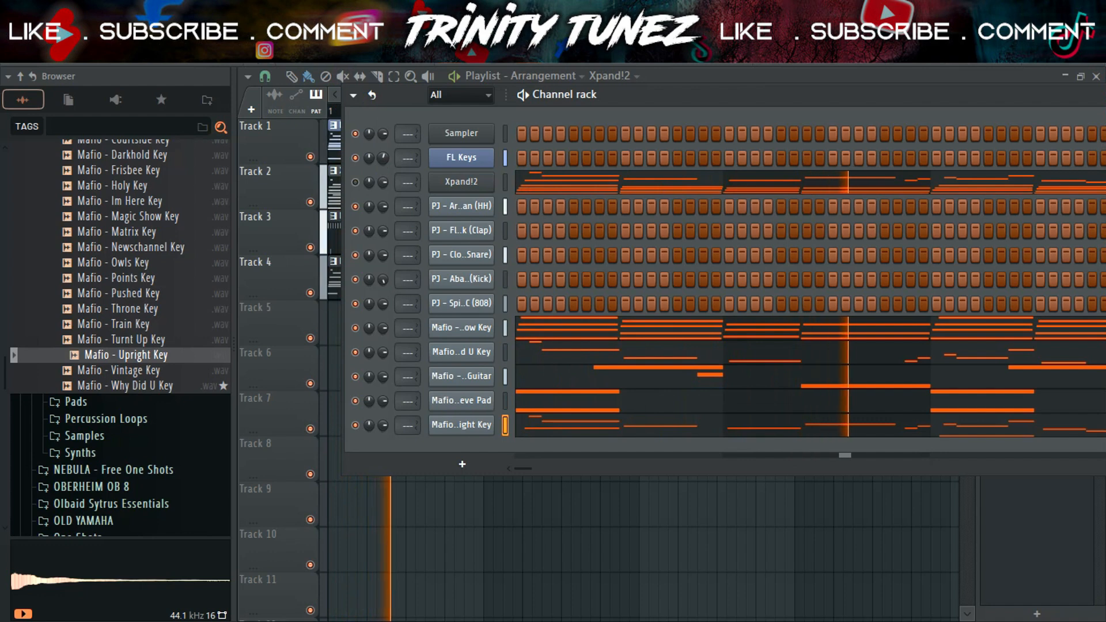
Step: Add Mafio - Windy Pad as a channel, place an A4 and D5 note pair at the start of bar 2 and raise it one octave
{"action": "scroll", "coordinate": [138, 345], "scroll_direction": "up", "scroll_amount": 3}
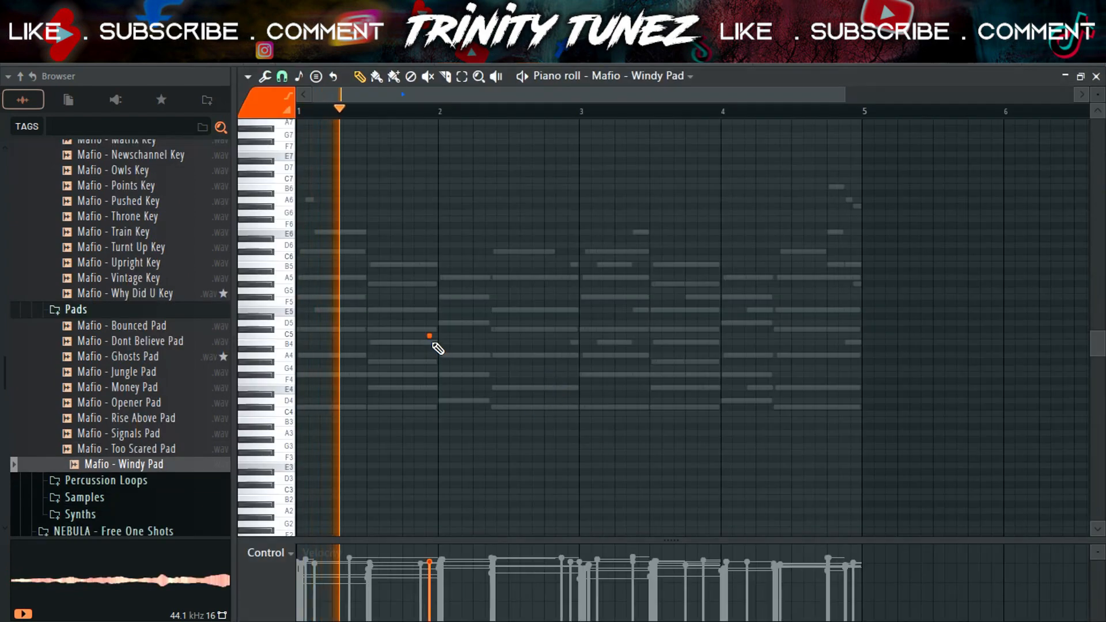
{"action": "left_click_drag", "start_coordinate": [429, 337], "coordinate": [499, 363]}
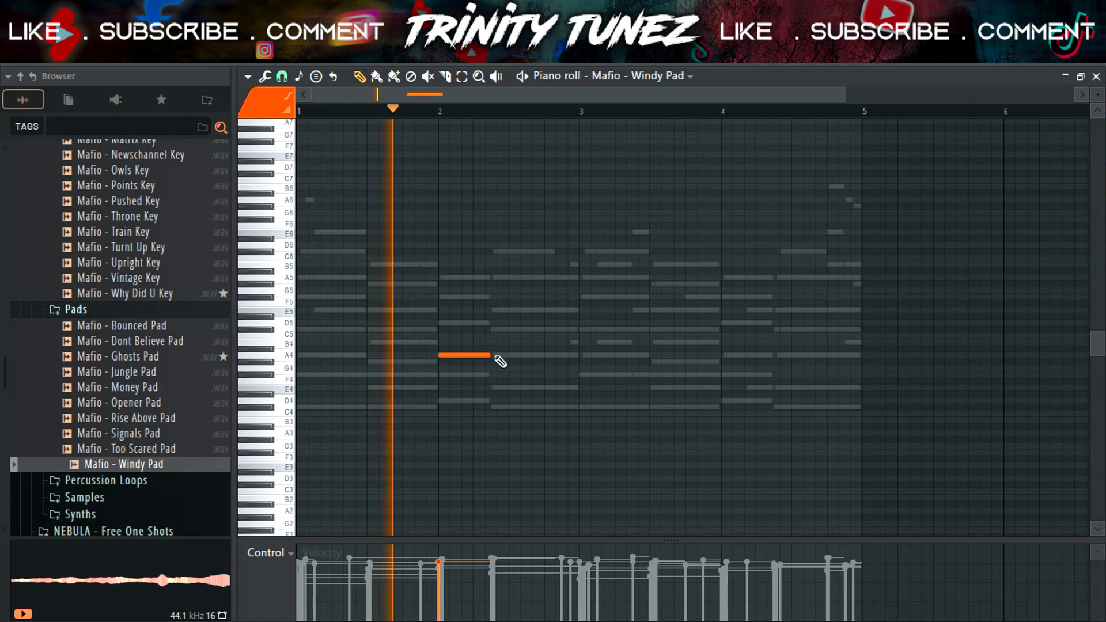
{"action": "mouse_move", "coordinate": [844, 95]}
{"action": "left_mouse_down"}
{"action": "mouse_move", "coordinate": [724, 145]}
{"action": "mouse_move", "coordinate": [574, 306]}
{"action": "left_mouse_up"}
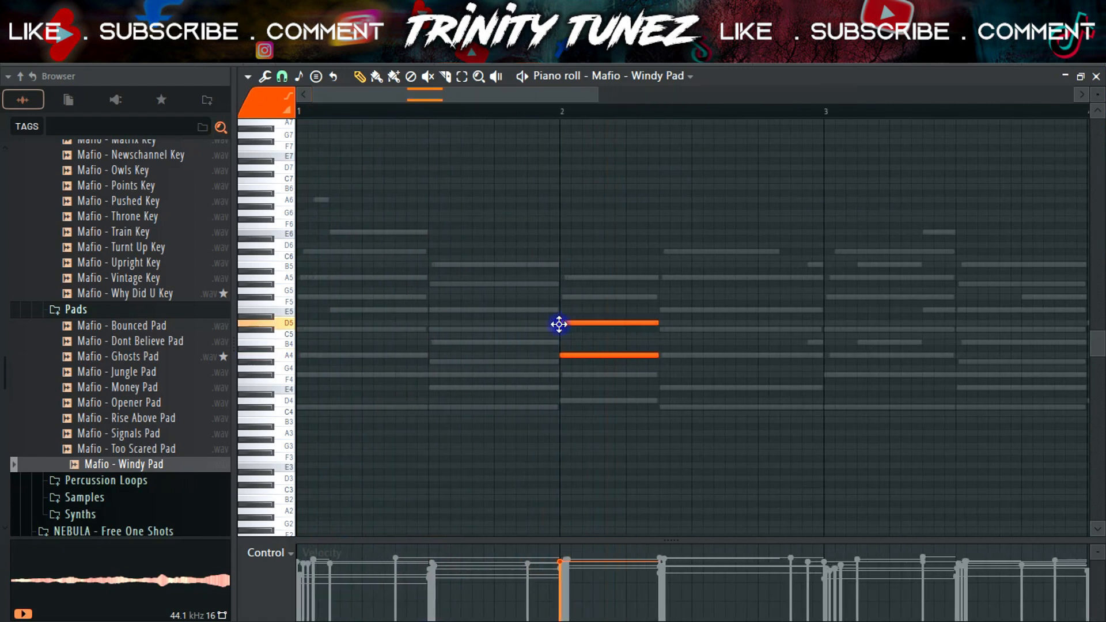
{"action": "key", "text": "ctrl+Up"}
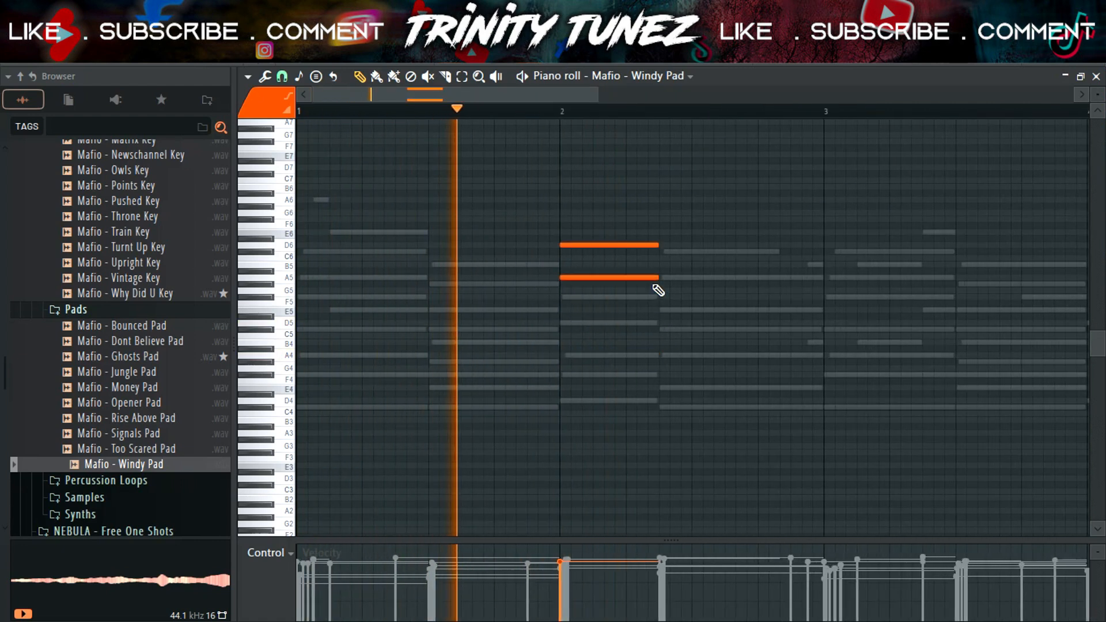
Step: Move the Windy Pad note pair to G#5 and B5 near the end of bar 1 and shorten both notes to end at bar 2
{"action": "left_click_drag", "start_coordinate": [612, 178], "coordinate": [565, 345]}
{"action": "mouse_move", "coordinate": [565, 279]}
{"action": "left_mouse_down"}
{"action": "mouse_move", "coordinate": [531, 284]}
{"action": "mouse_move", "coordinate": [536, 266]}
{"action": "left_mouse_up"}
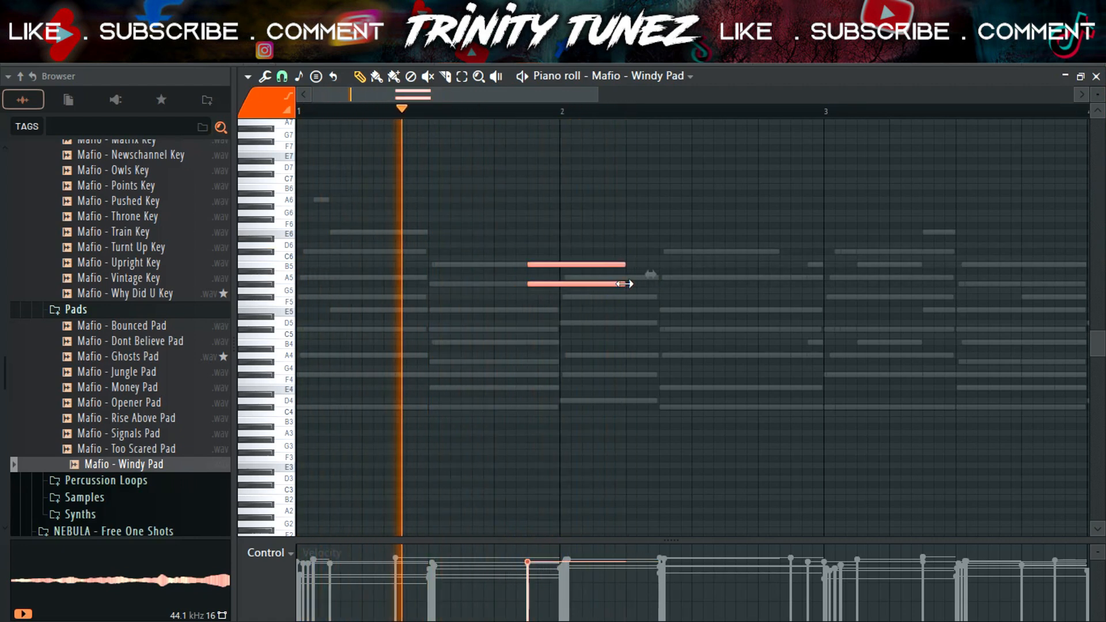
{"action": "left_click_drag", "start_coordinate": [623, 284], "coordinate": [560, 286]}
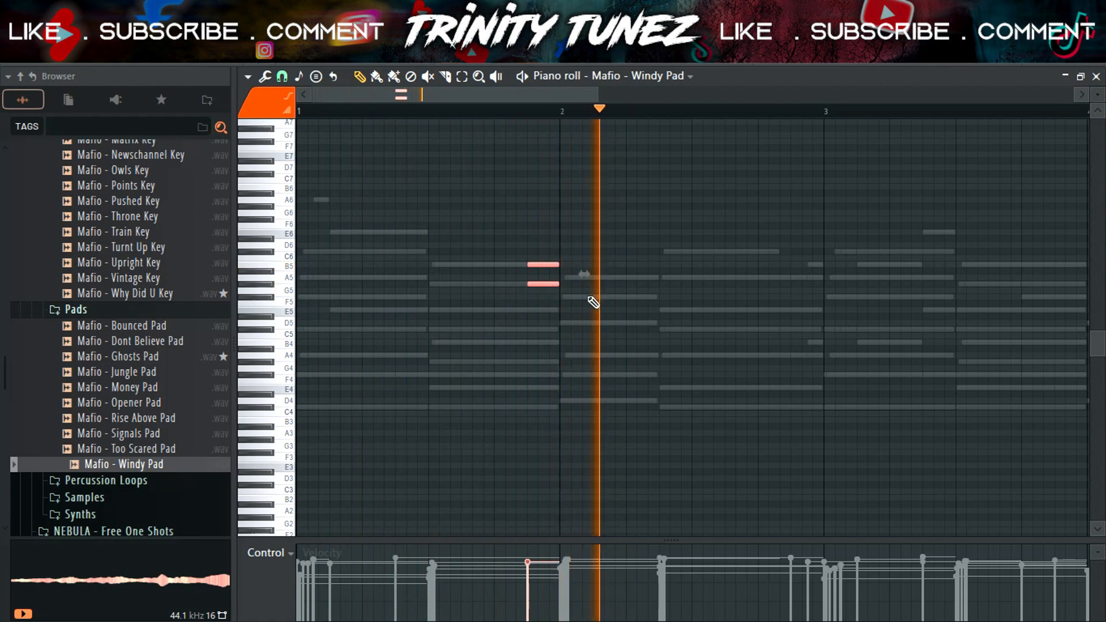
Step: Add a matching short F#5 and A5 pair early in bar 2 and transpose all Windy Pad notes up one octave
{"action": "left_click", "coordinate": [593, 297]}
{"action": "left_click", "coordinate": [594, 277]}
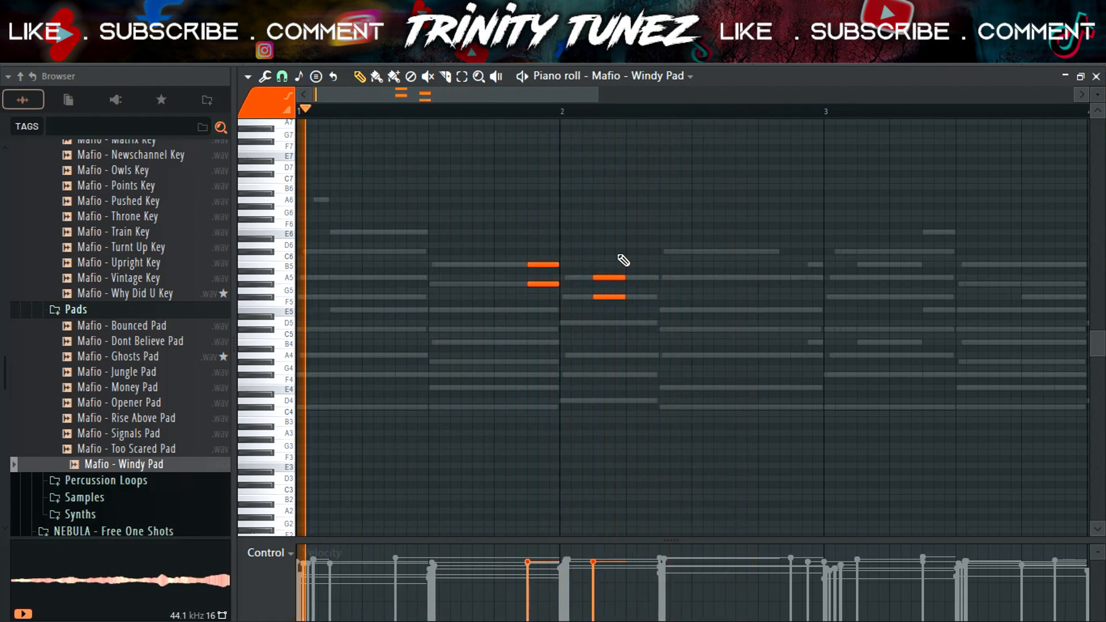
{"action": "key", "text": "ctrl+Up"}
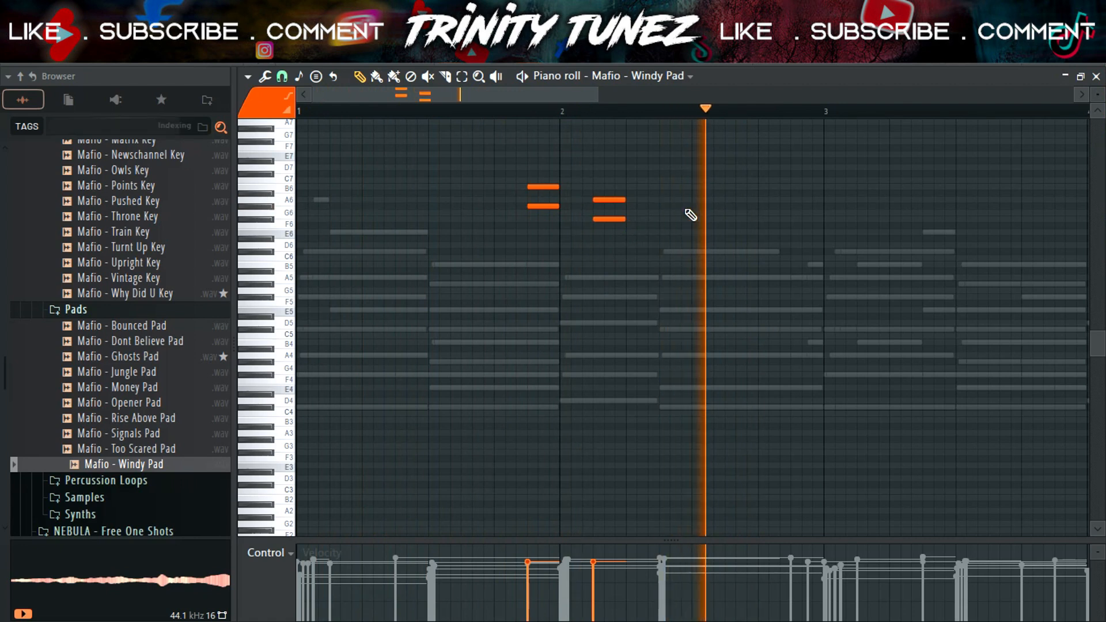
Step: Add short A5 and C#6 notes near the middle of bar 2, raise the A5 one octave and select both notes
{"action": "left_click", "coordinate": [676, 277]}
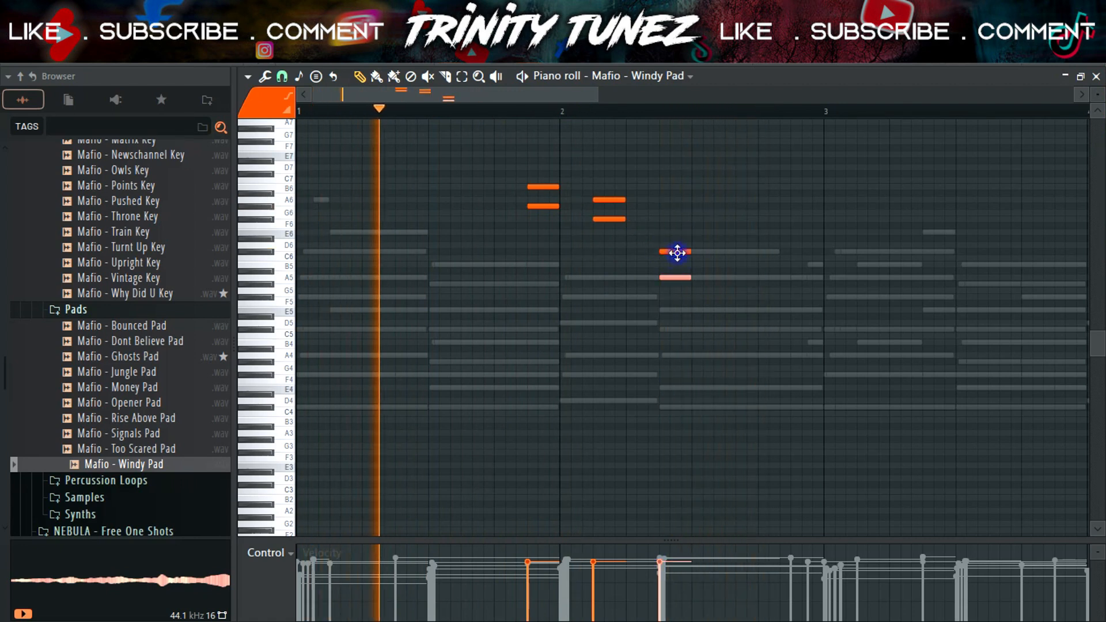
{"action": "key", "text": "ctrl+Up"}
{"action": "key", "text": "ctrl+d"}
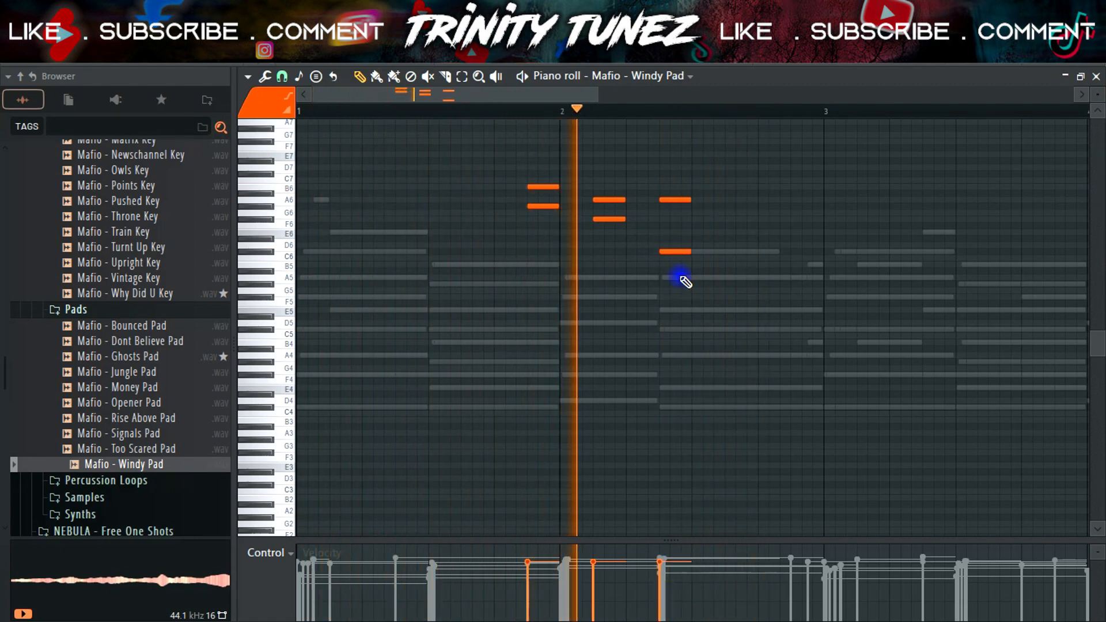
{"action": "left_click_drag", "start_coordinate": [686, 281], "coordinate": [671, 185]}
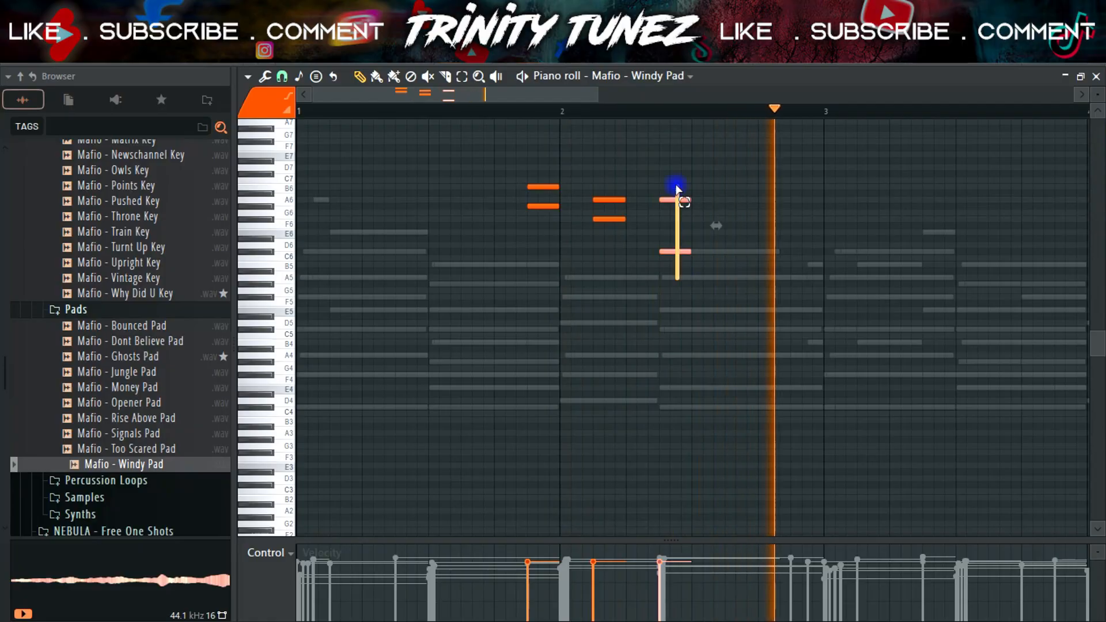